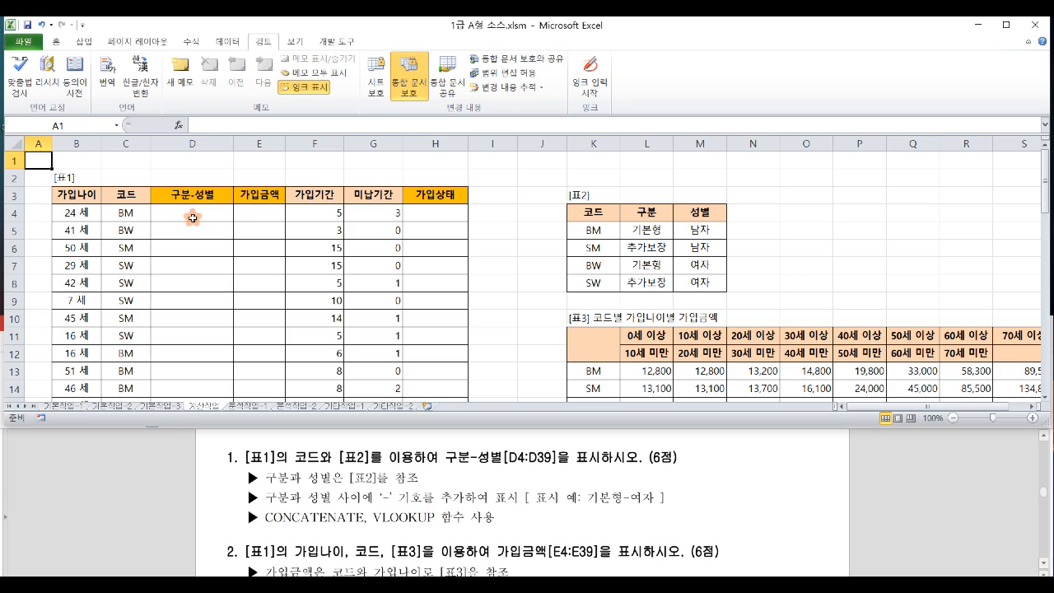
Enter =CONCATENATE(L5,M5) in cell I2 to join the first 구분 and 성별 entries of [표2].
click(191, 212)
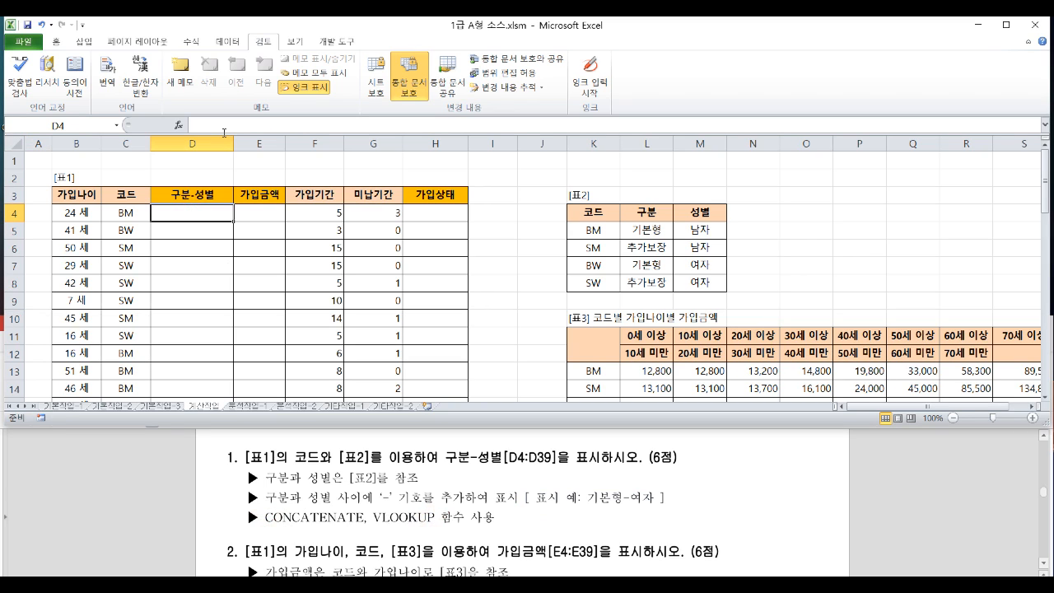
click(473, 176)
click(304, 124)
text(=)
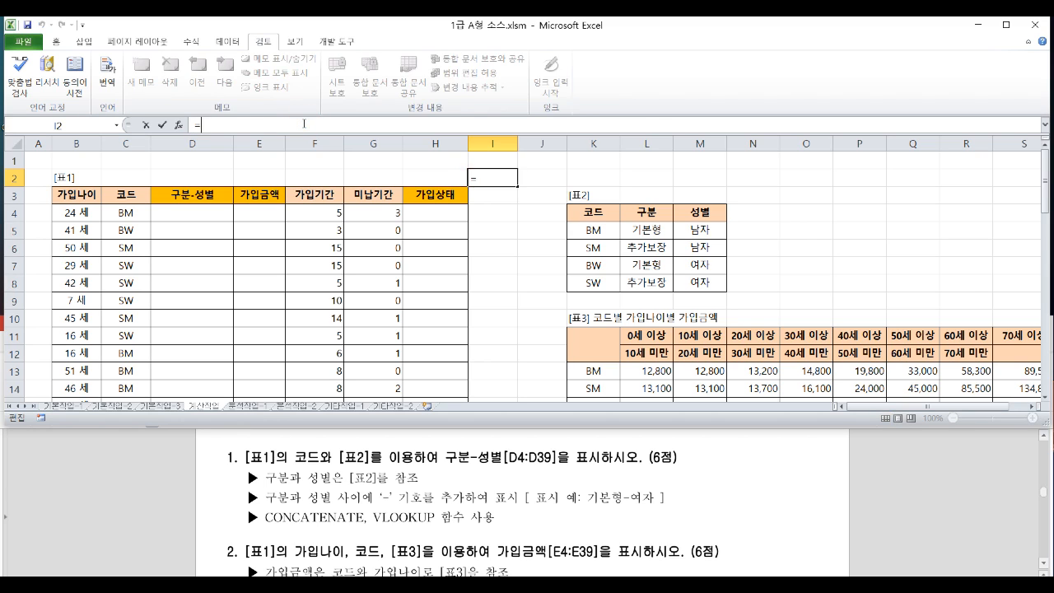
text(conca)
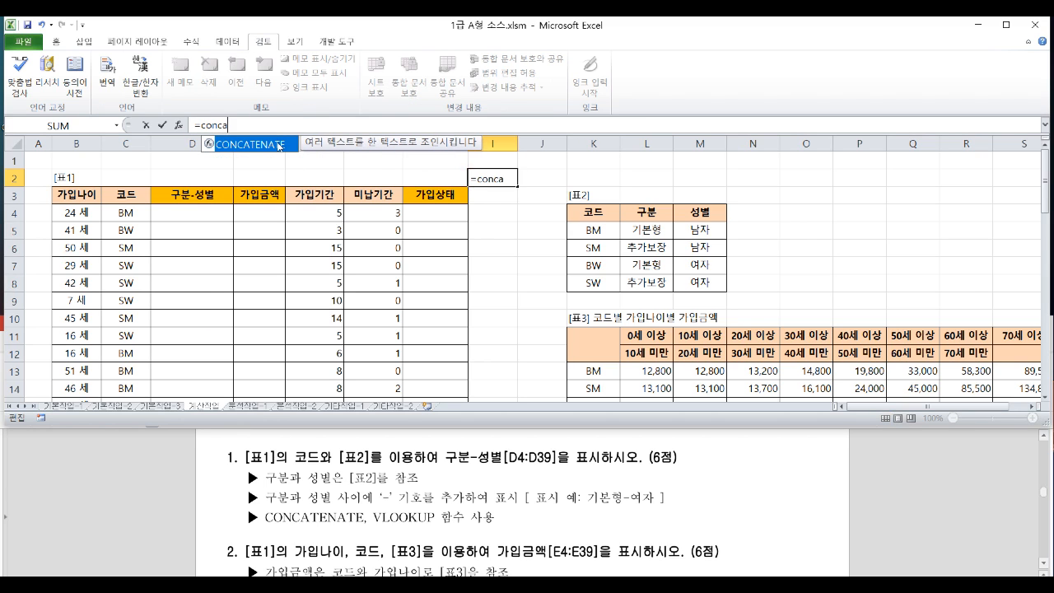
double_click(278, 146)
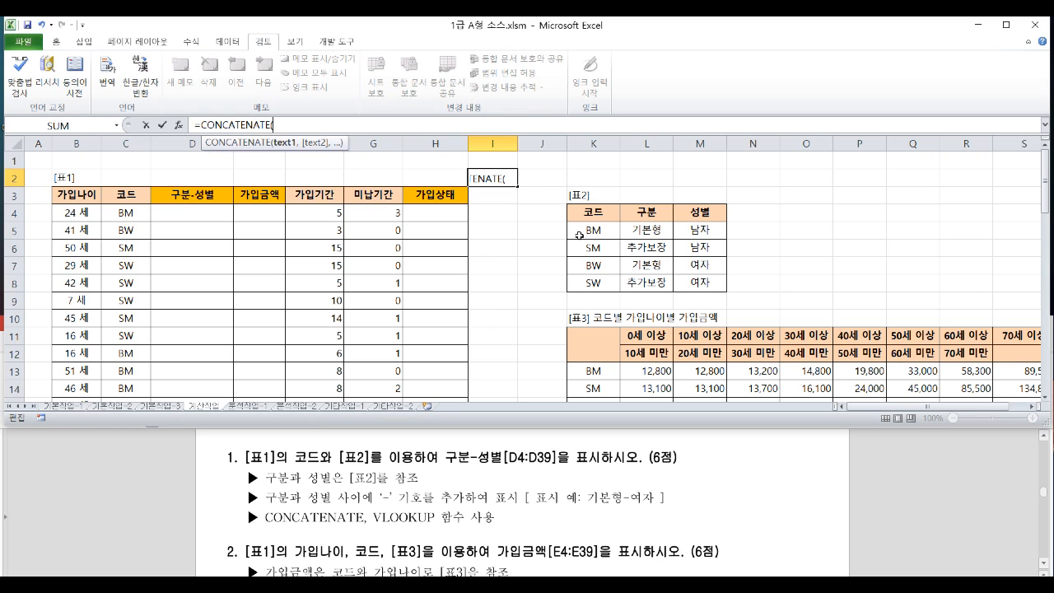
click(647, 232)
text(,)
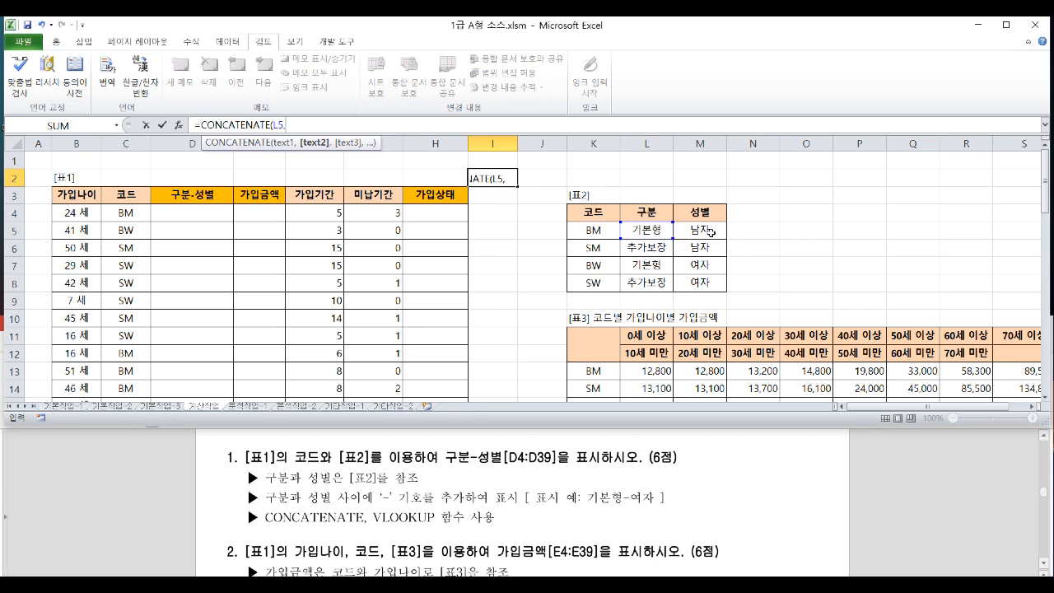
click(708, 231)
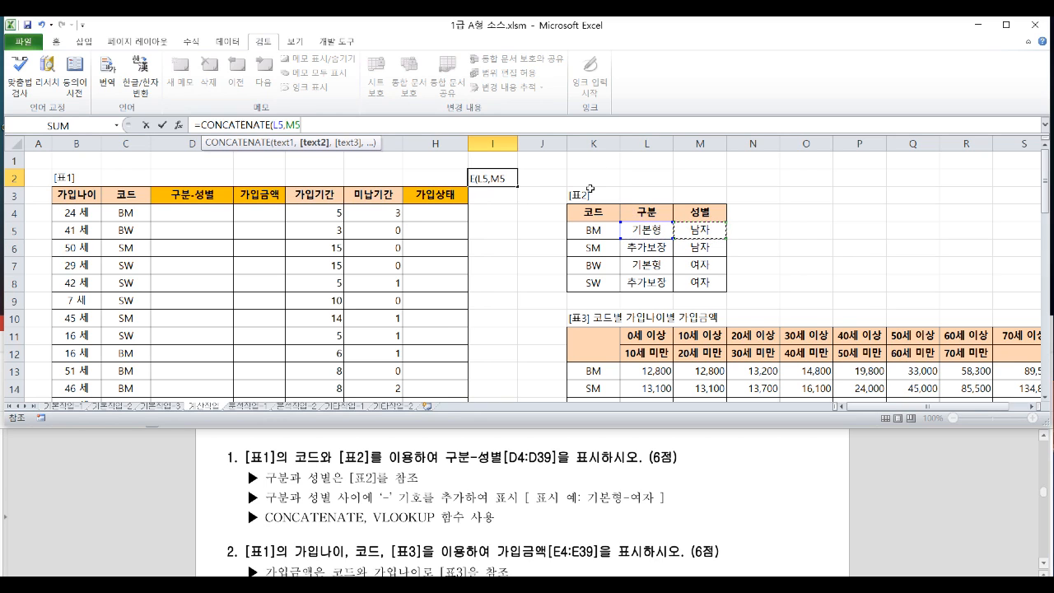
text())
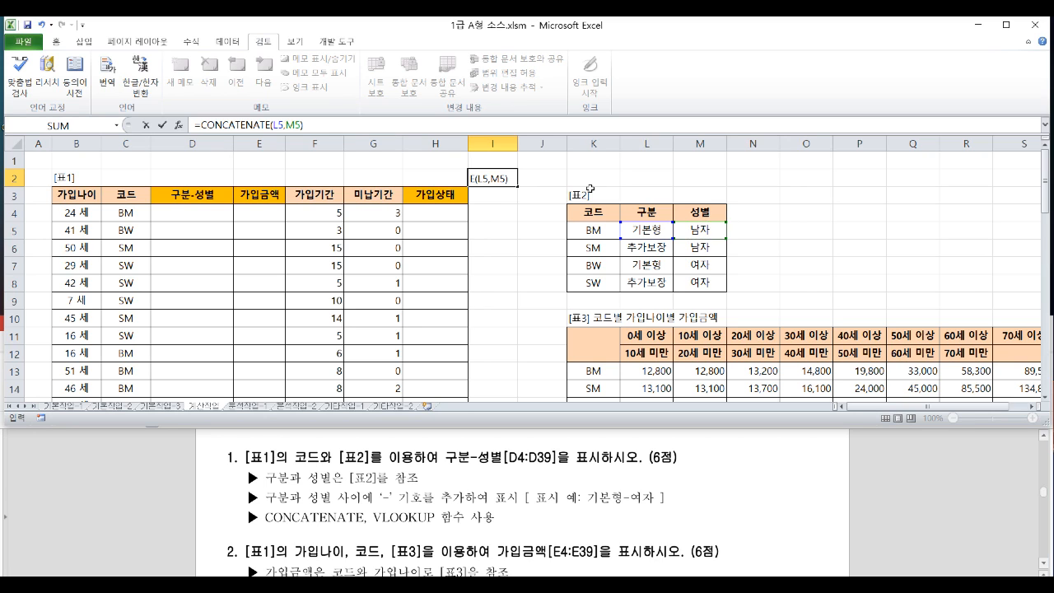
key(Return)
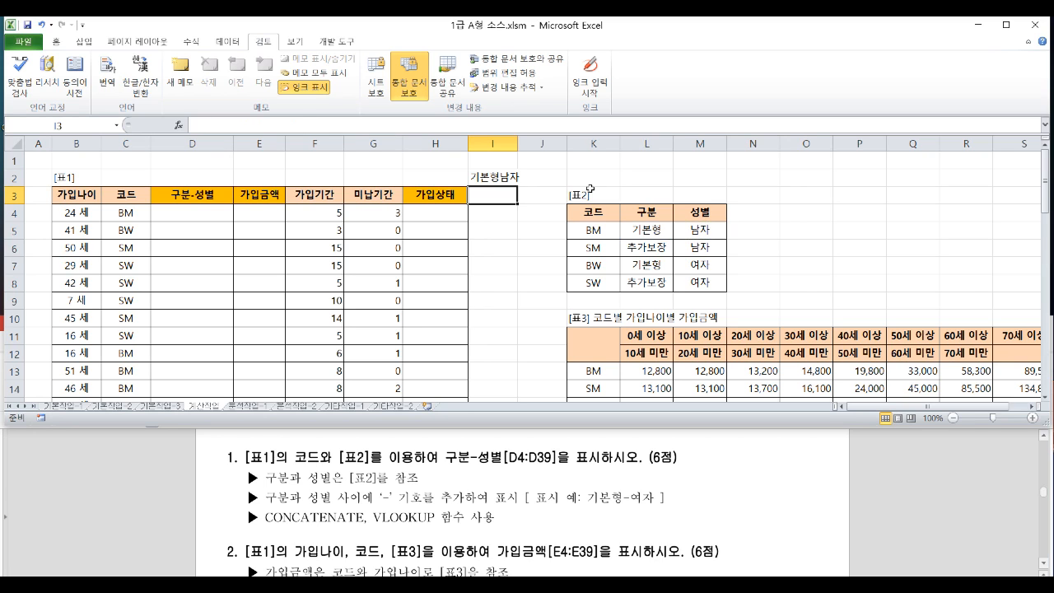
click(504, 178)
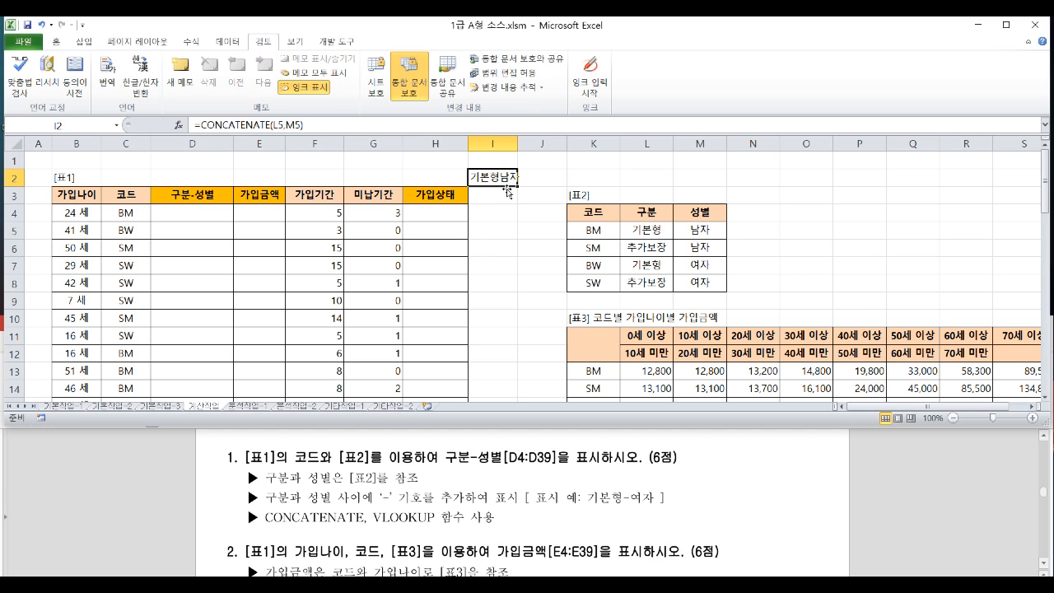
Begin a VLOOKUP formula in D4 with C4 as the lookup value and the absolute range $K$4:$M$8 as the table array.
click(534, 175)
click(395, 126)
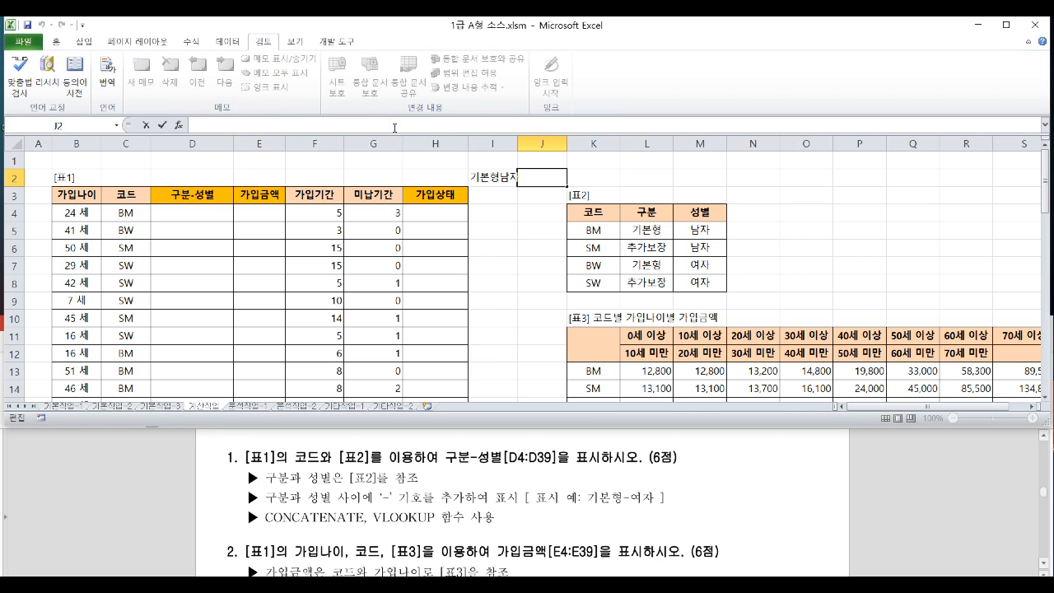
click(215, 212)
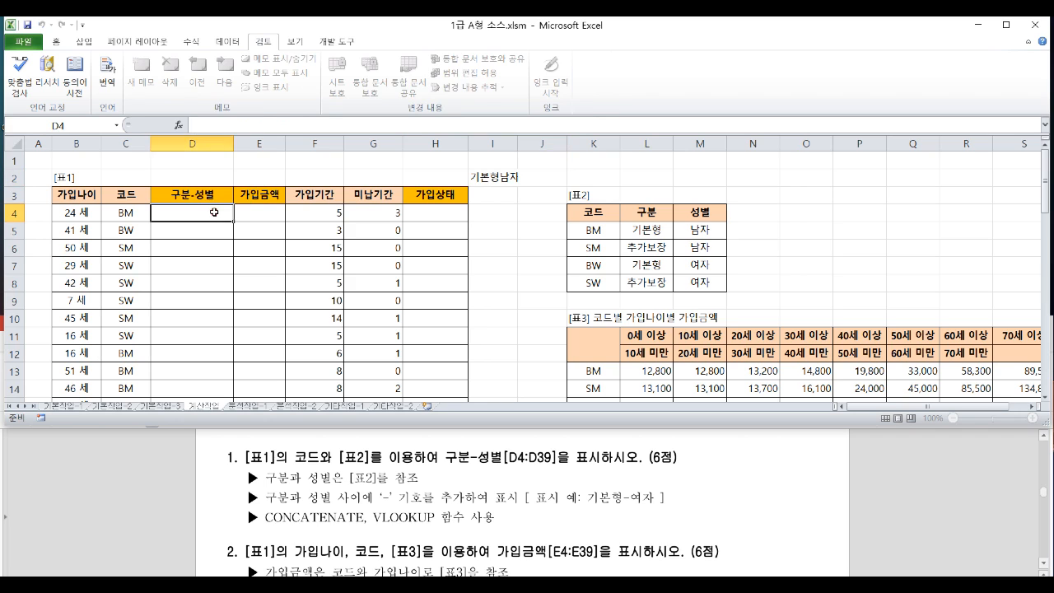
text(=vl)
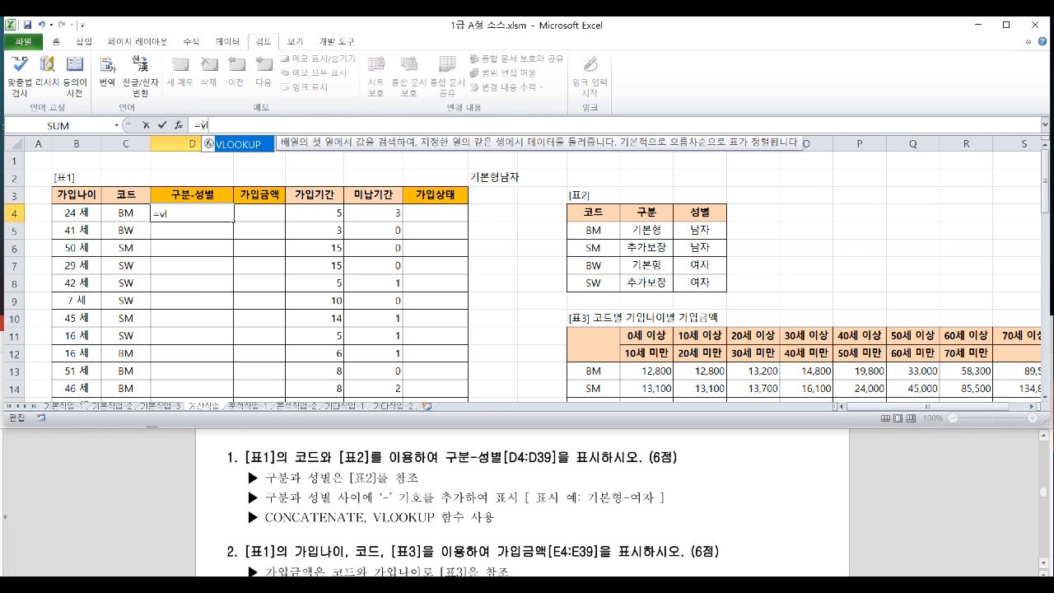
double_click(247, 146)
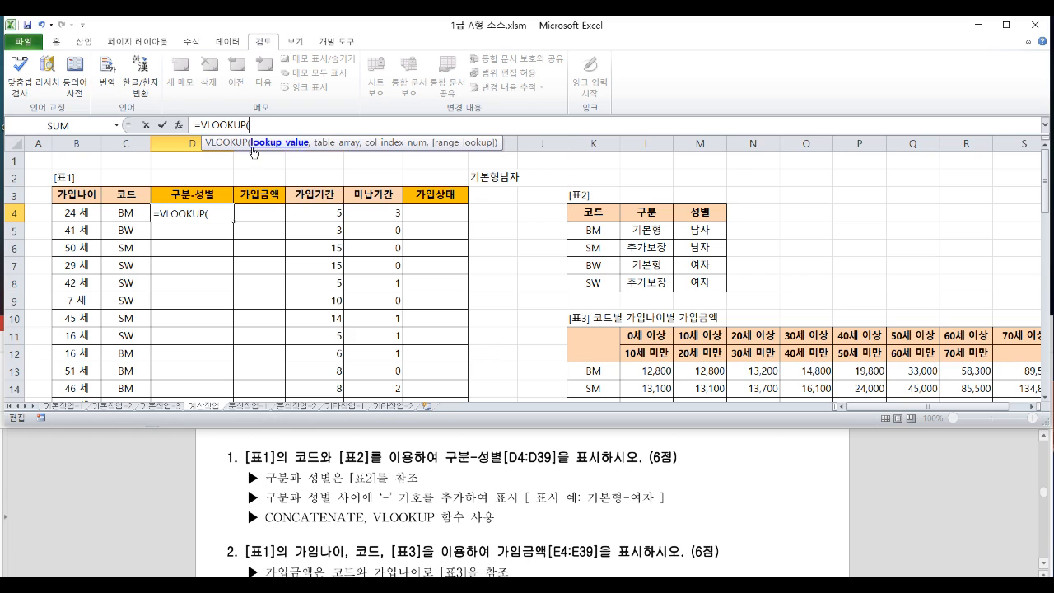
click(124, 212)
text(,)
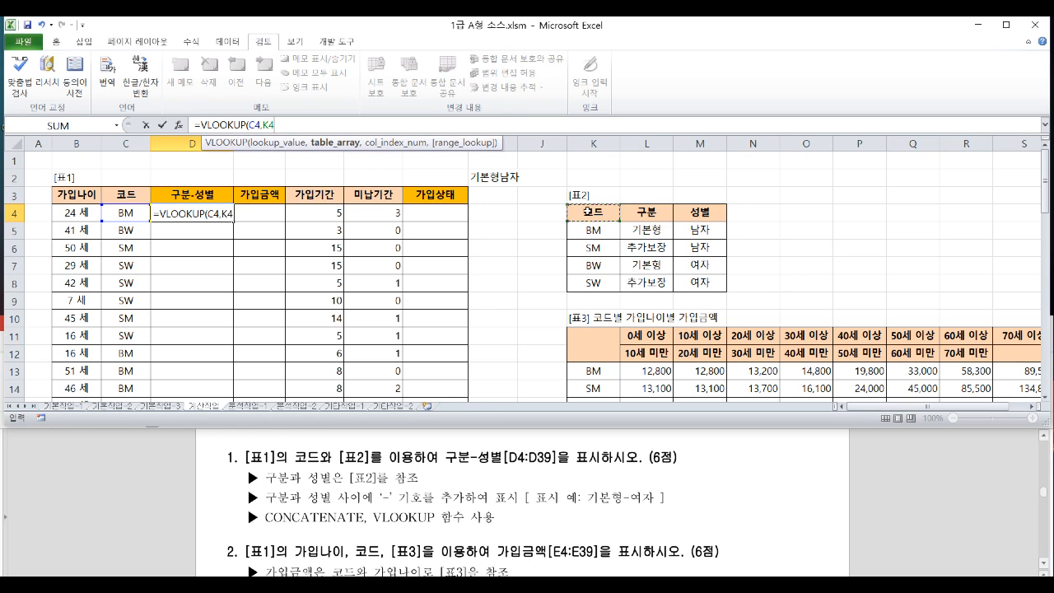
drag(588, 211, 696, 282)
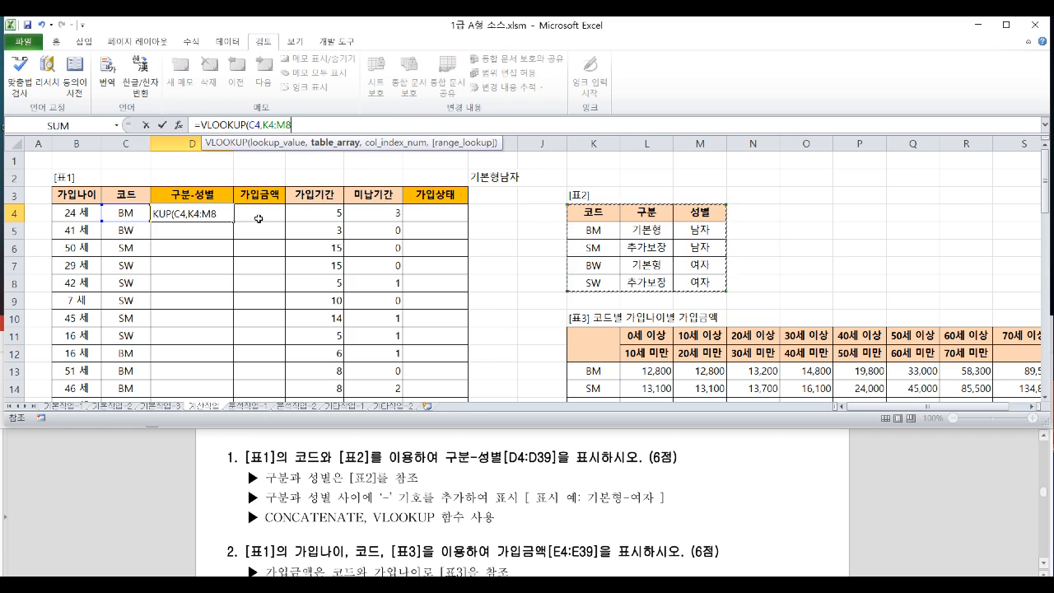
key(F4)
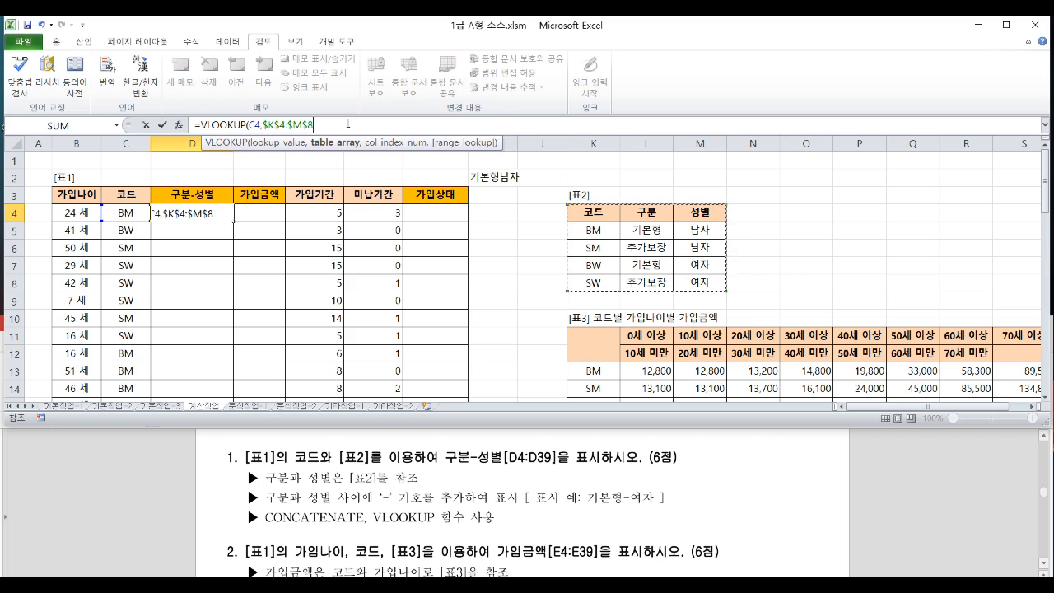
text(,)
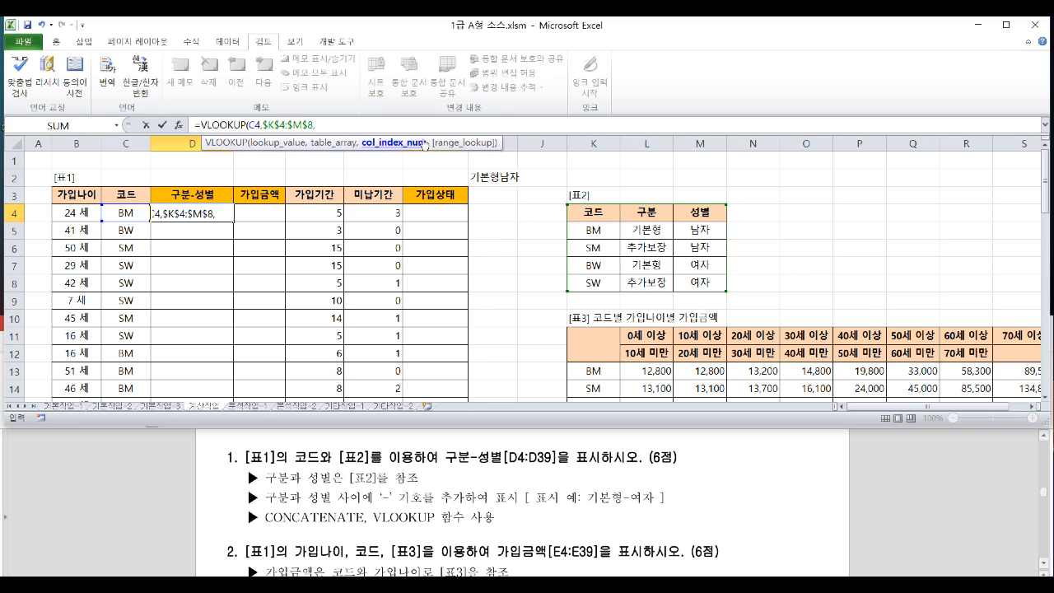
Complete the D4 VLOOKUP with column index 2 and FALSE for an exact match, and enter the formula.
click(330, 146)
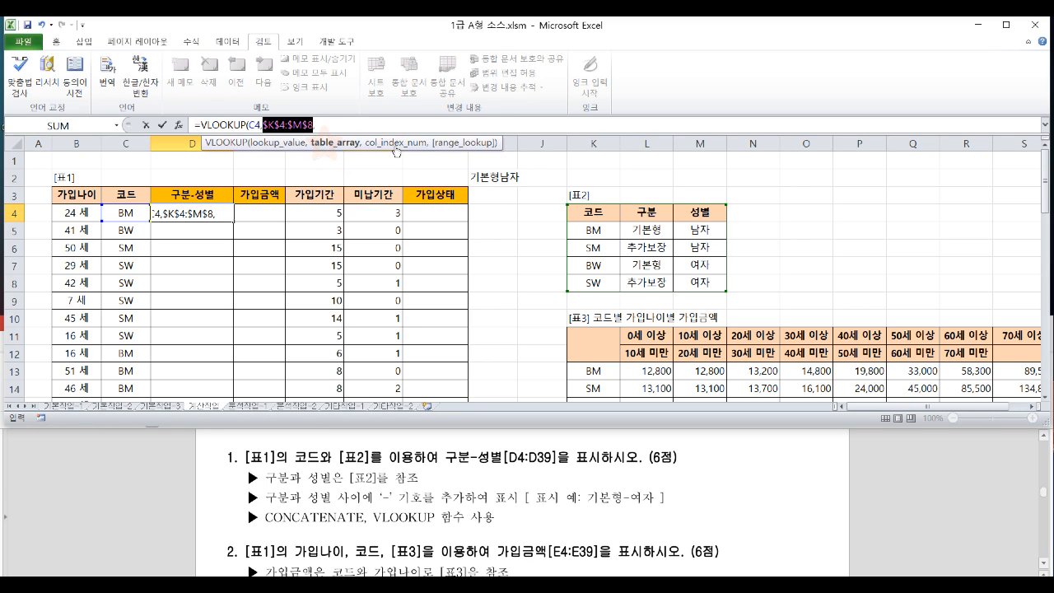
click(404, 146)
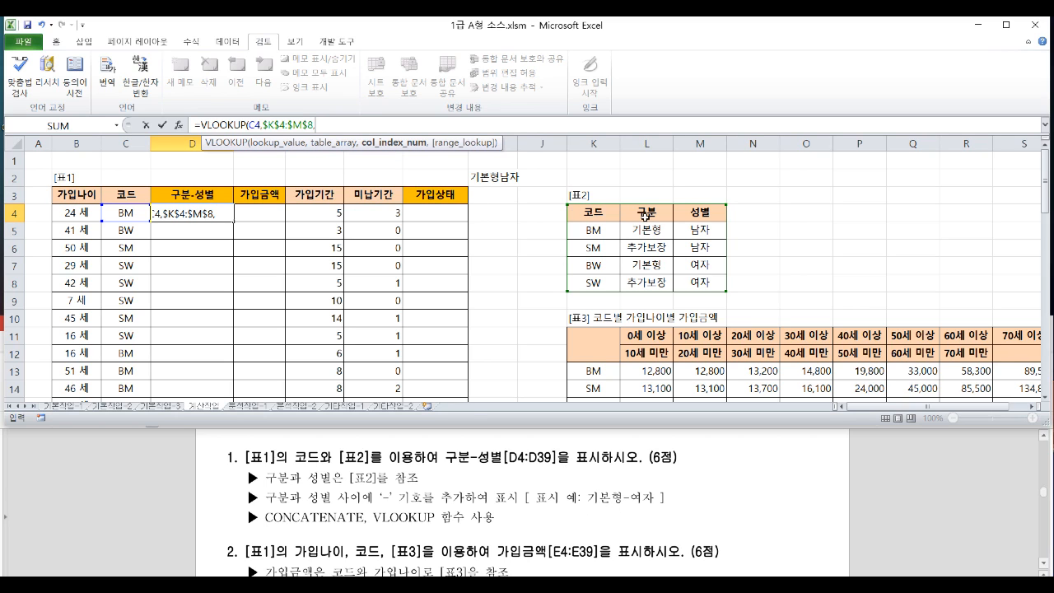
text(2,)
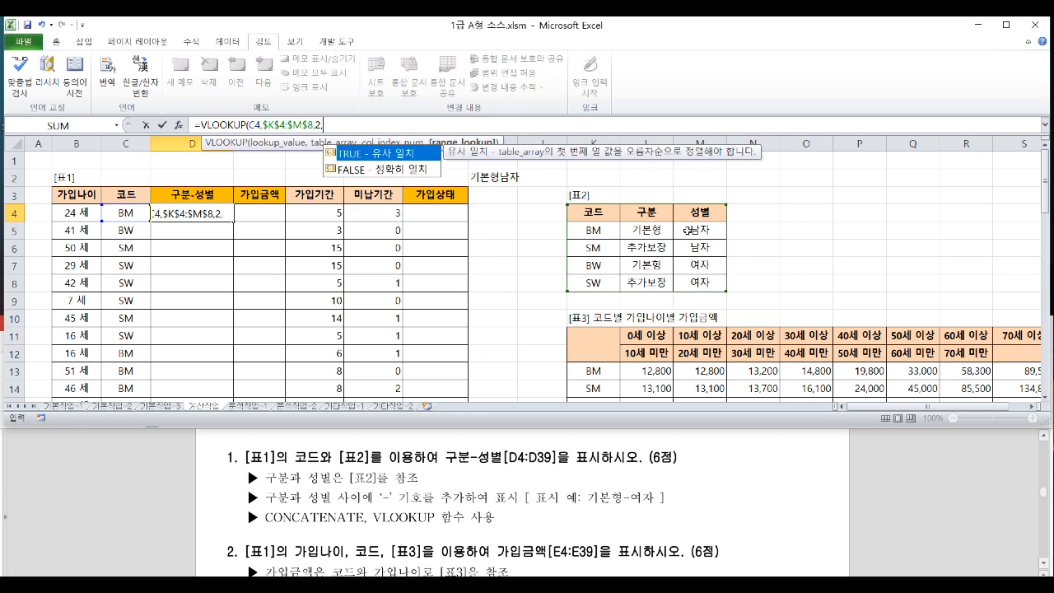
text(0)
key(BackSpace)
text(FALSE)
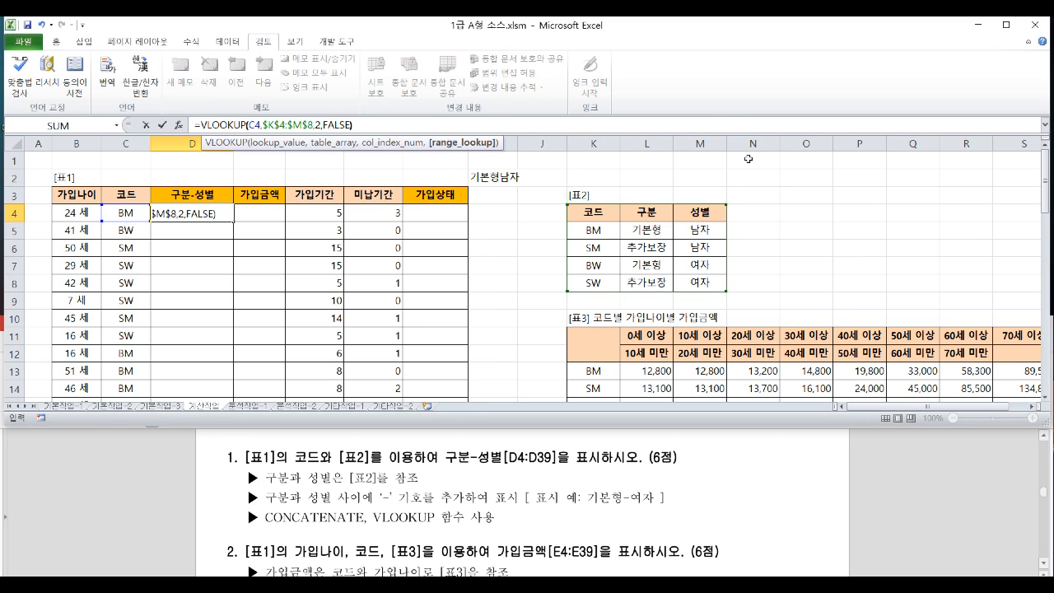
key(Return)
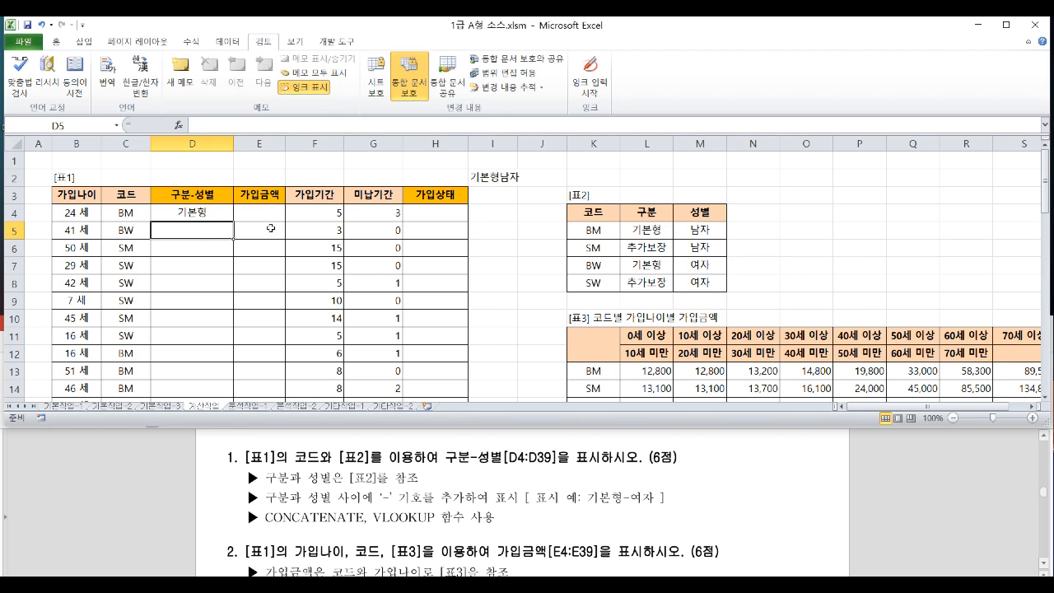
Copy the VLOOKUP expression in D4, keeping the equals sign out, and make the original the first argument of a CONCATENATE function.
click(212, 214)
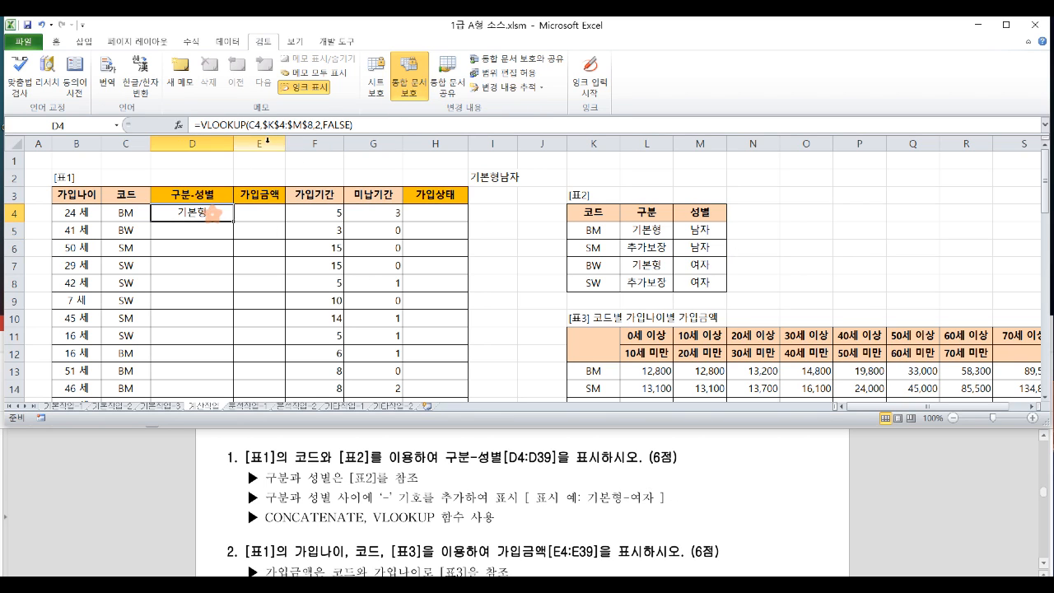
click(370, 130)
click(198, 125)
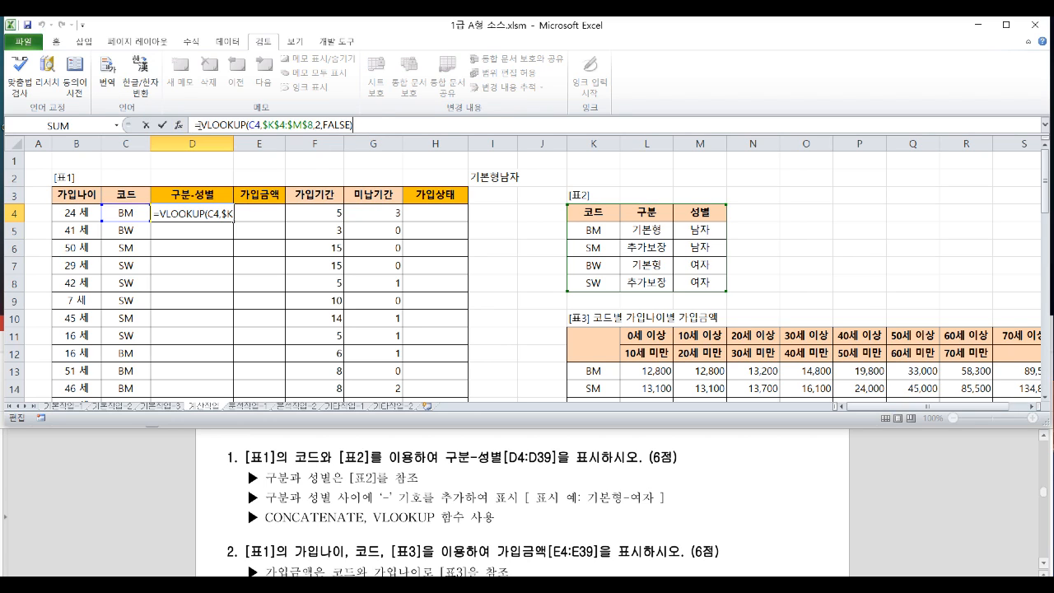
drag(197, 125, 370, 126)
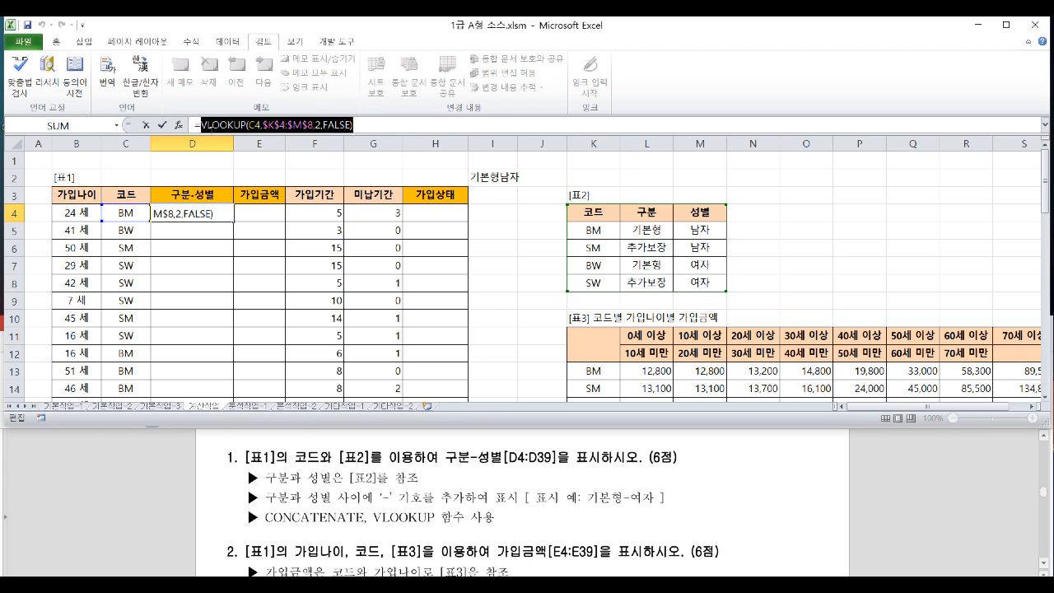
click(366, 124)
key(ctrl+v)
key(ctrl+z)
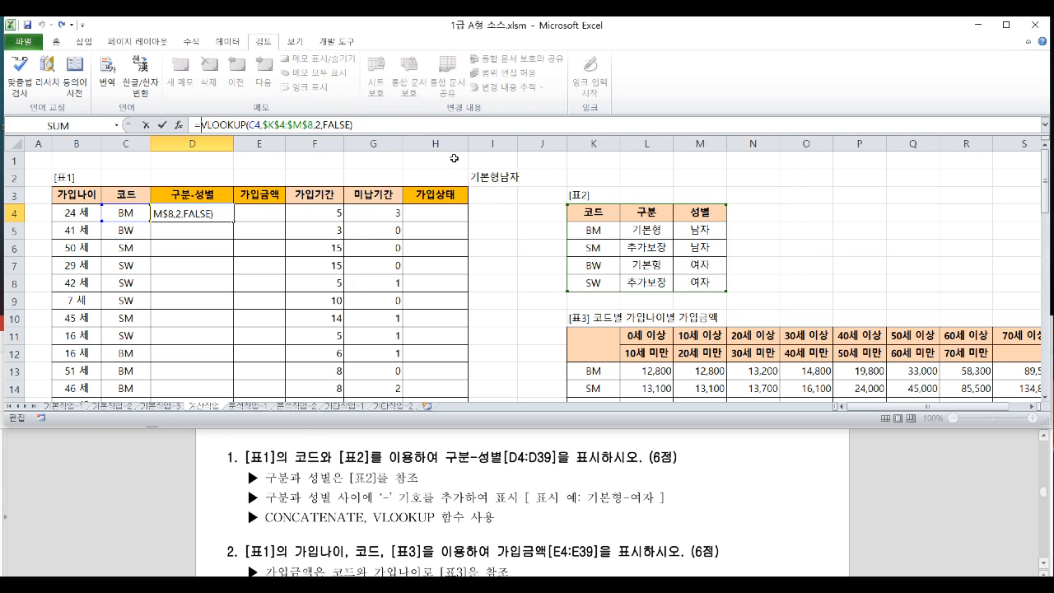
text(conca)
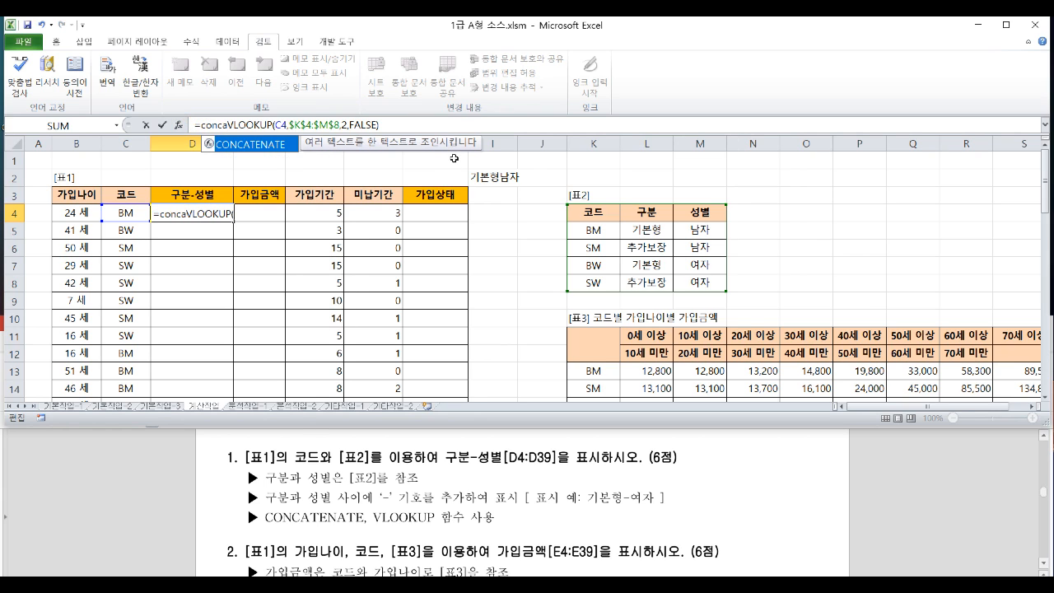
double_click(287, 148)
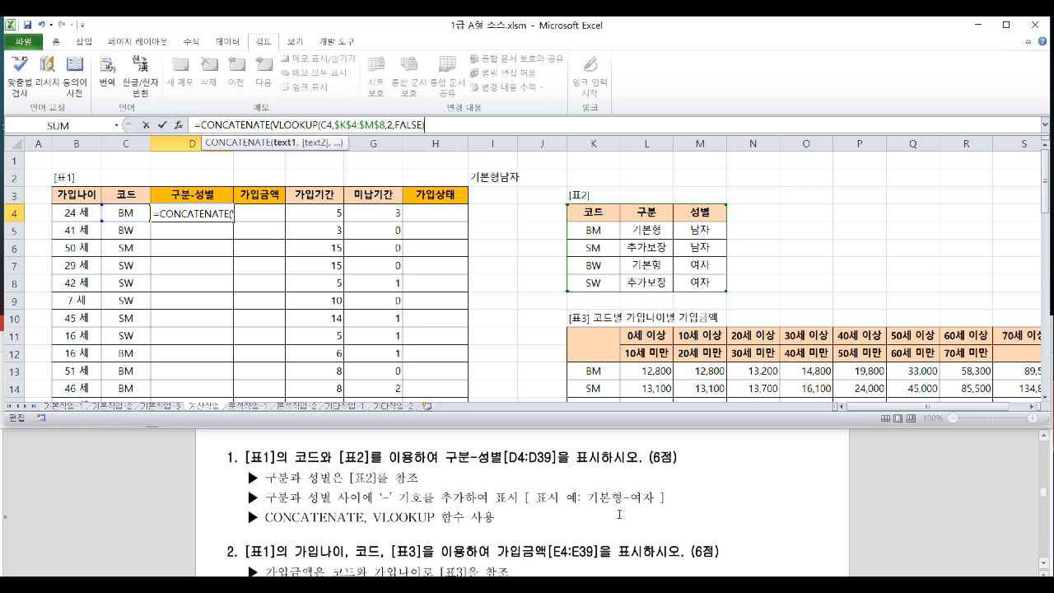
Add "-" and a pasted copy of the VLOOKUP with column index 3 to the D4 CONCATENATE, and enter the formula.
text(,"-",)
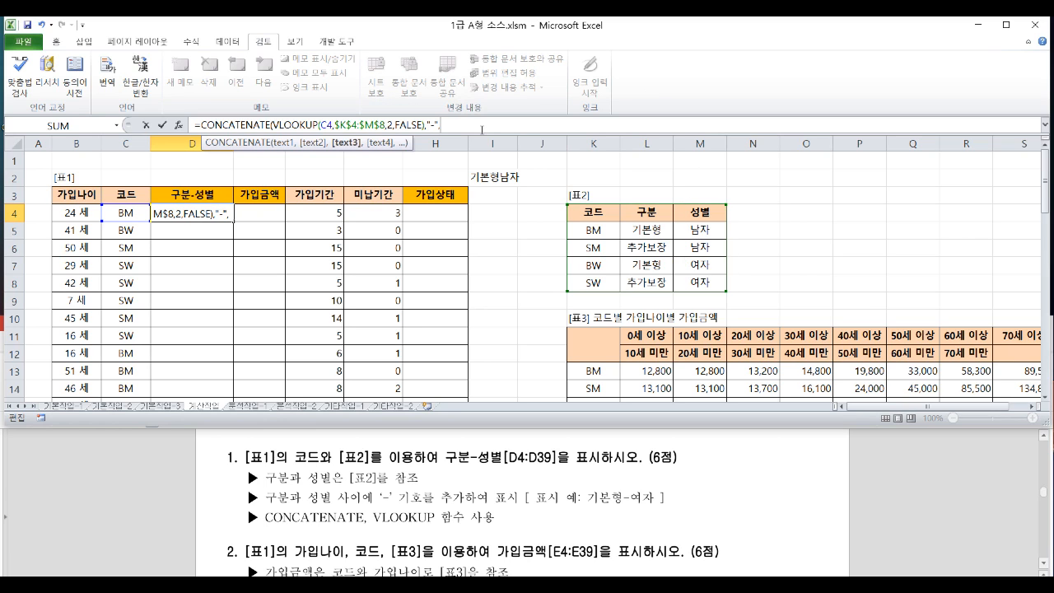
key(ctrl+v)
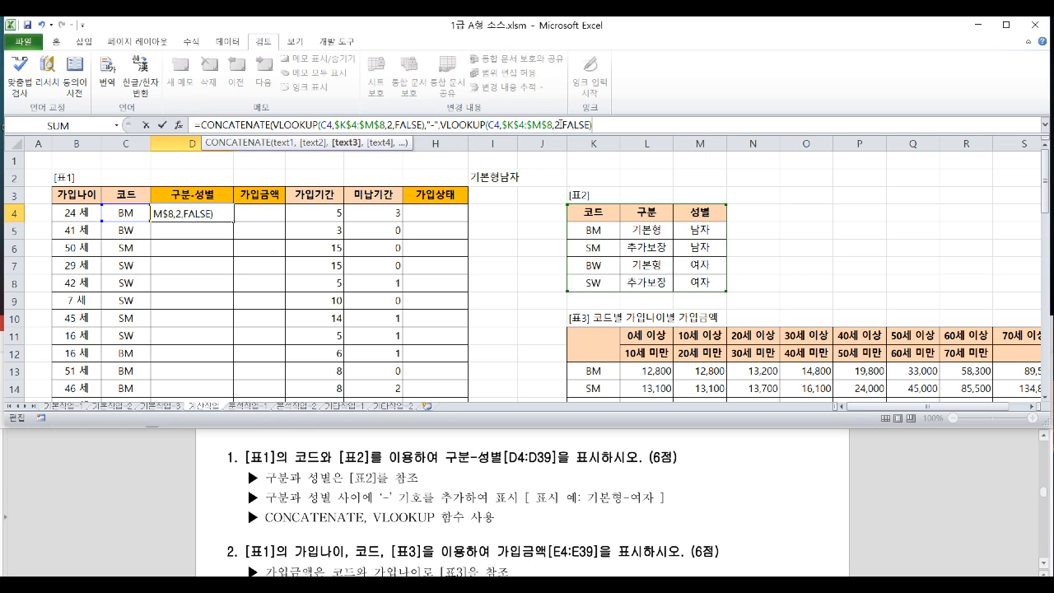
double_click(558, 125)
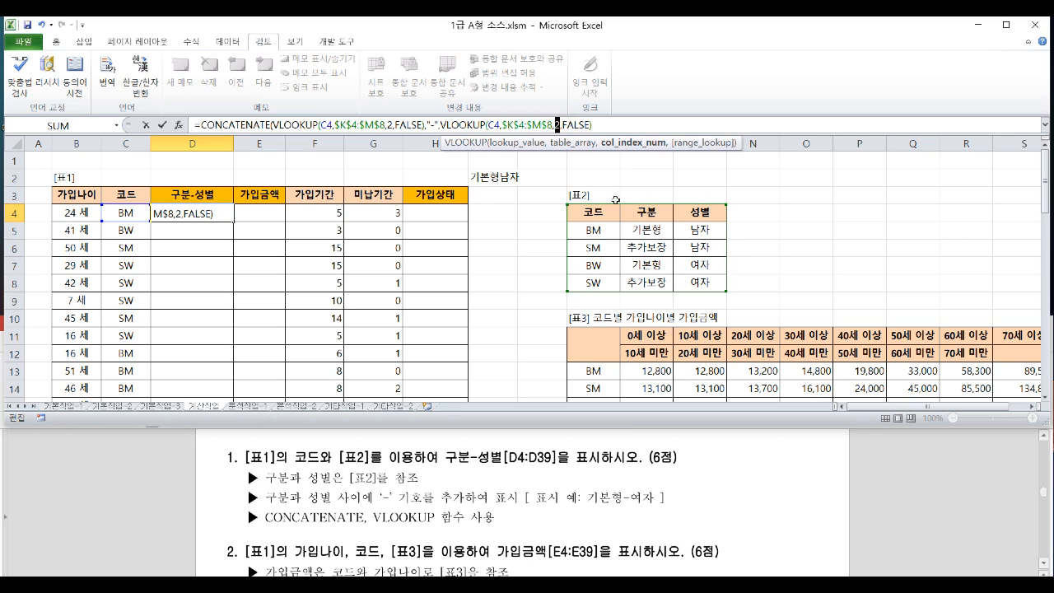
text(3)
click(575, 126)
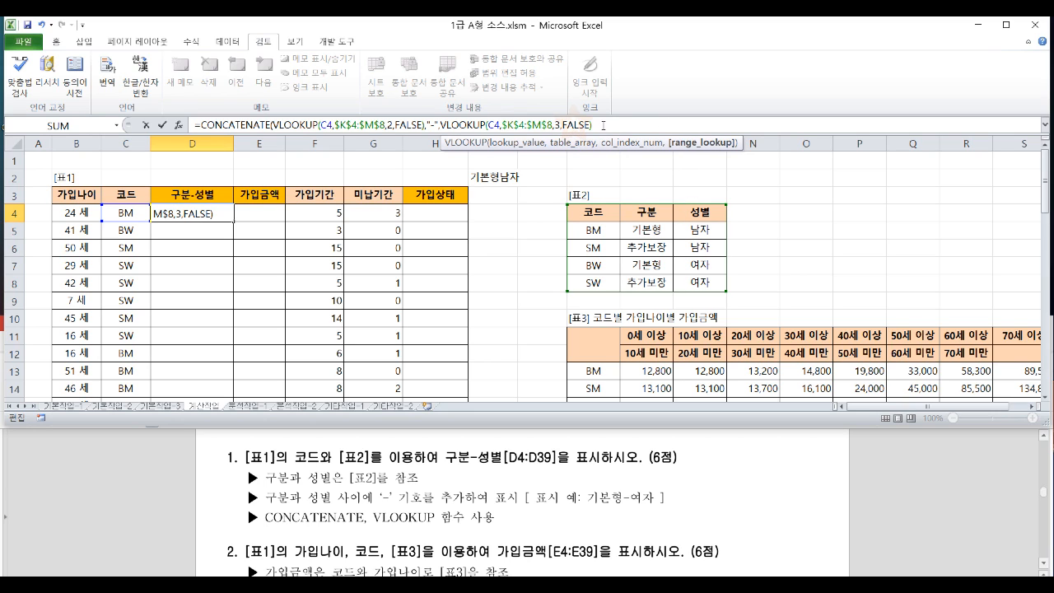
click(604, 125)
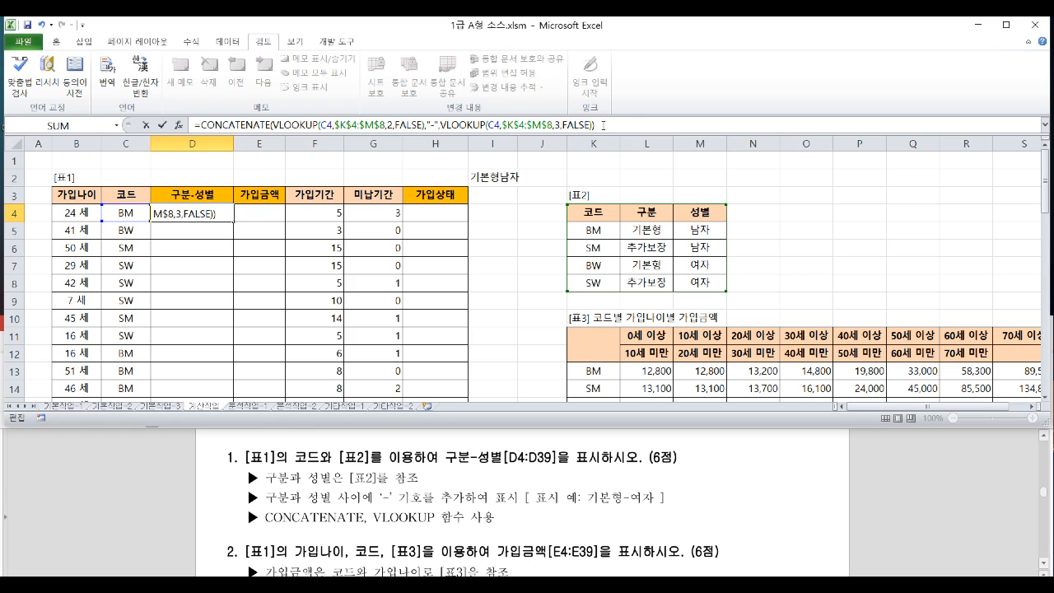
key(Return)
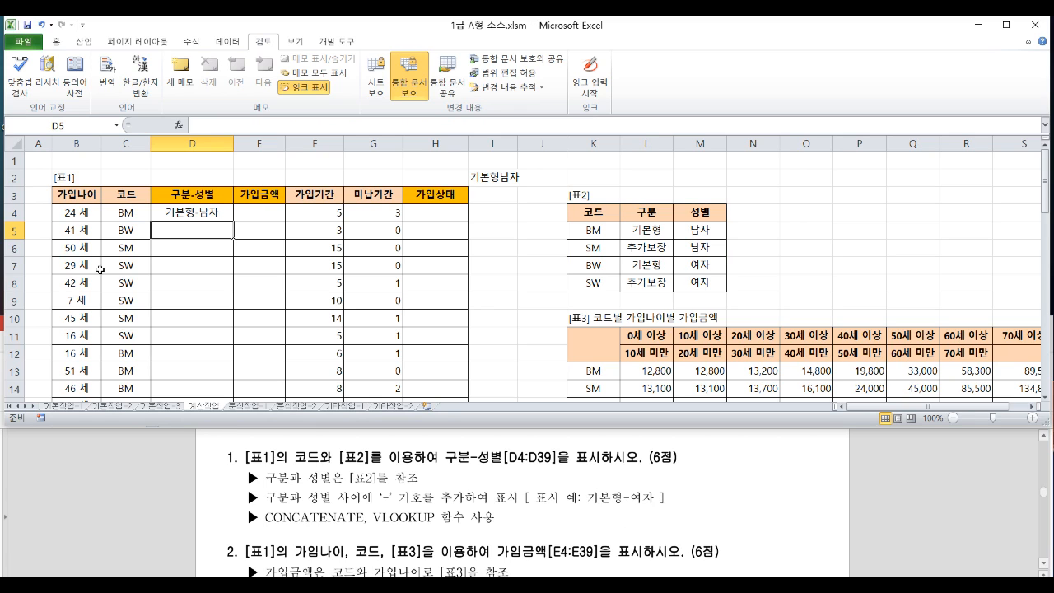
Fill the D4 CONCATENATE formula down the 구분-성별 column through D39.
click(185, 213)
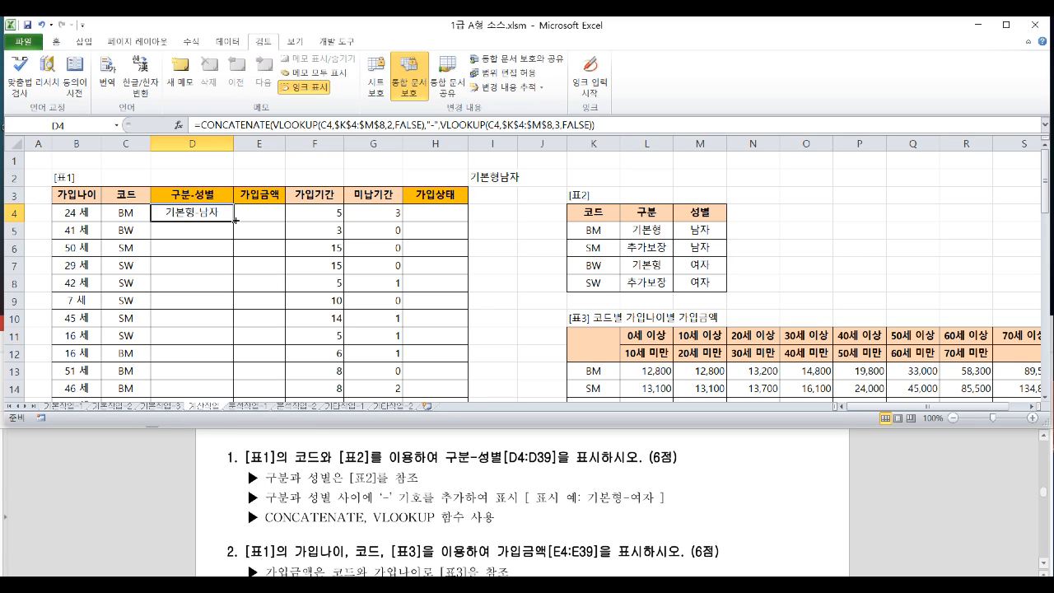
double_click(234, 221)
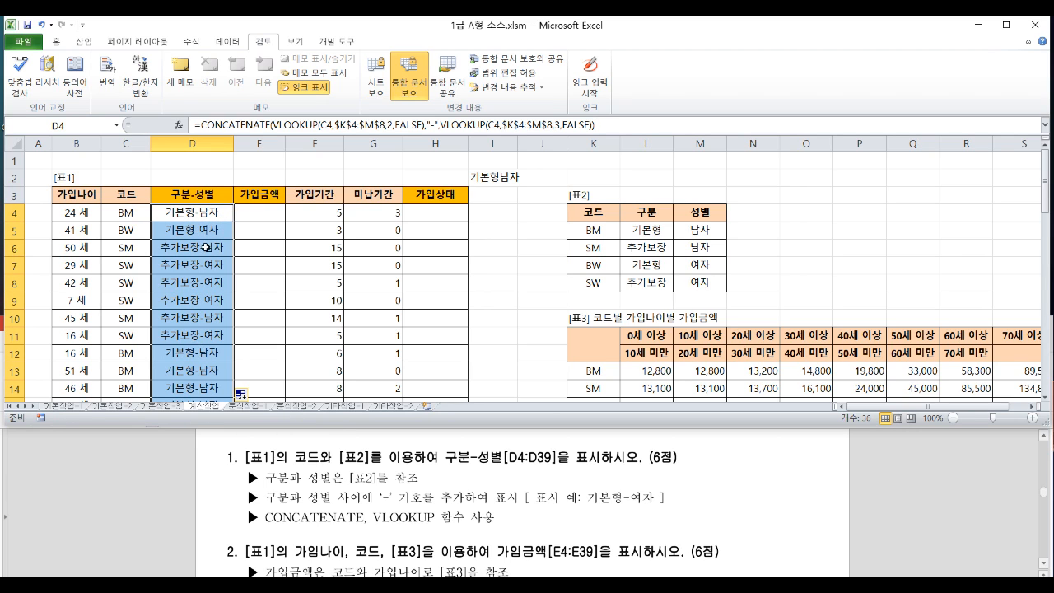
click(200, 211)
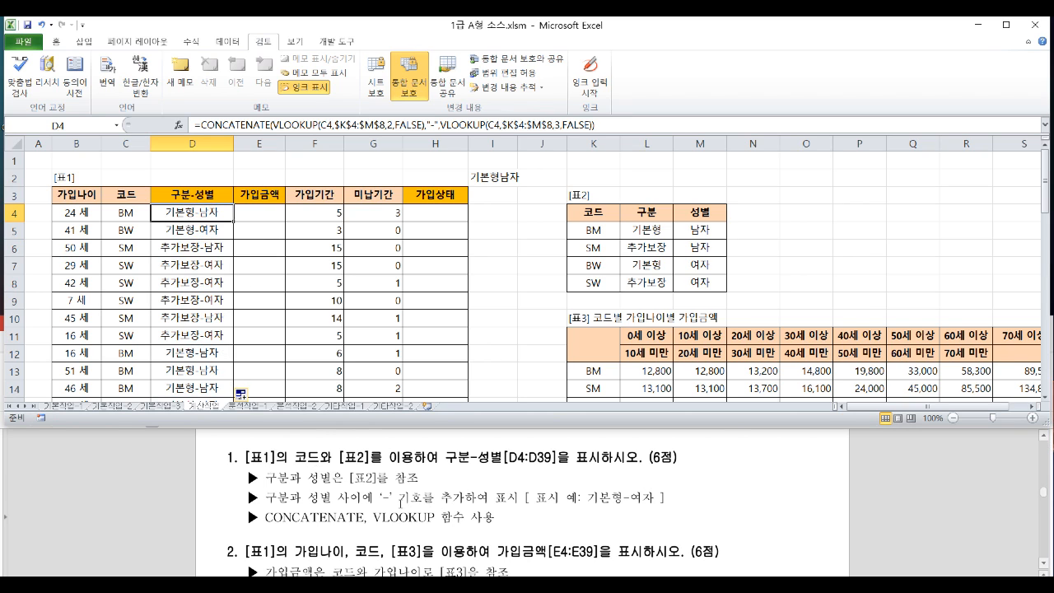
Review question 2 in the PDF, including its required INDEX and MATCH functions, and examine [표3] on the worksheet.
click(401, 504)
scroll(401, 504, down, 3)
scroll(312, 499, down, 1)
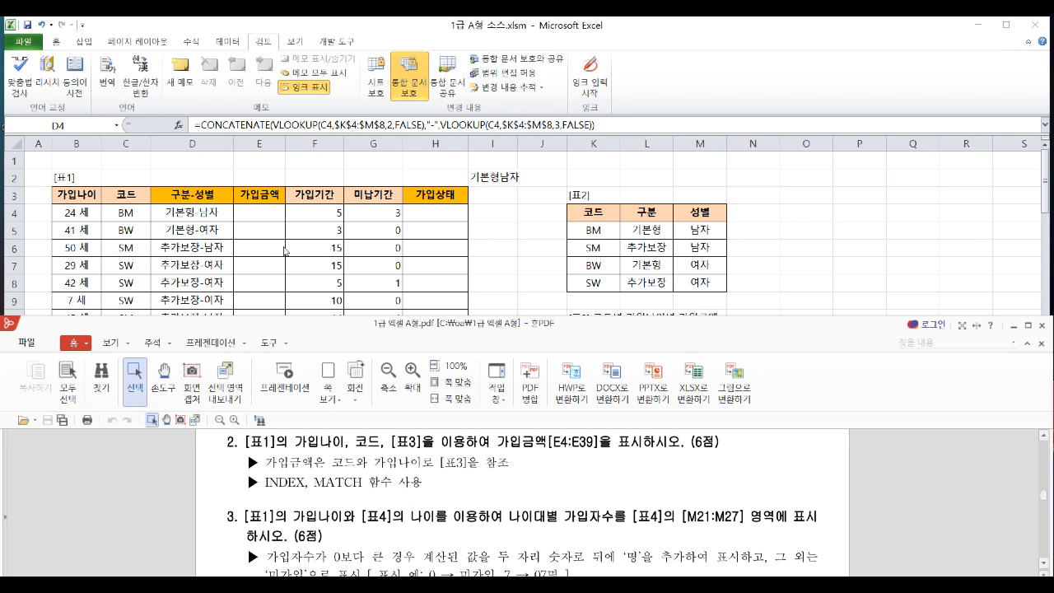
key(alt+Tab)
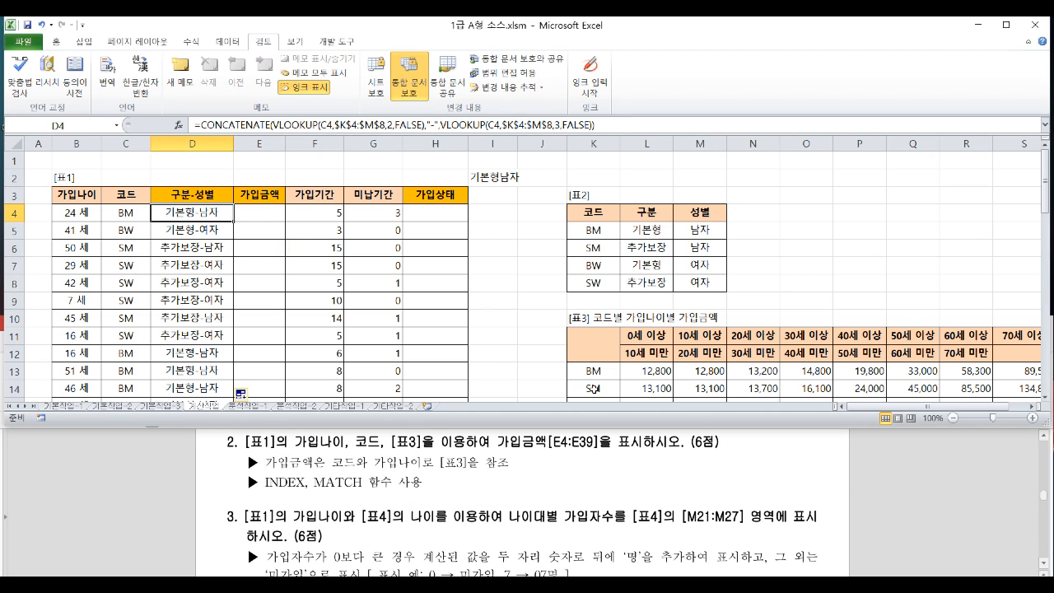
click(586, 321)
scroll(586, 323, down, 1)
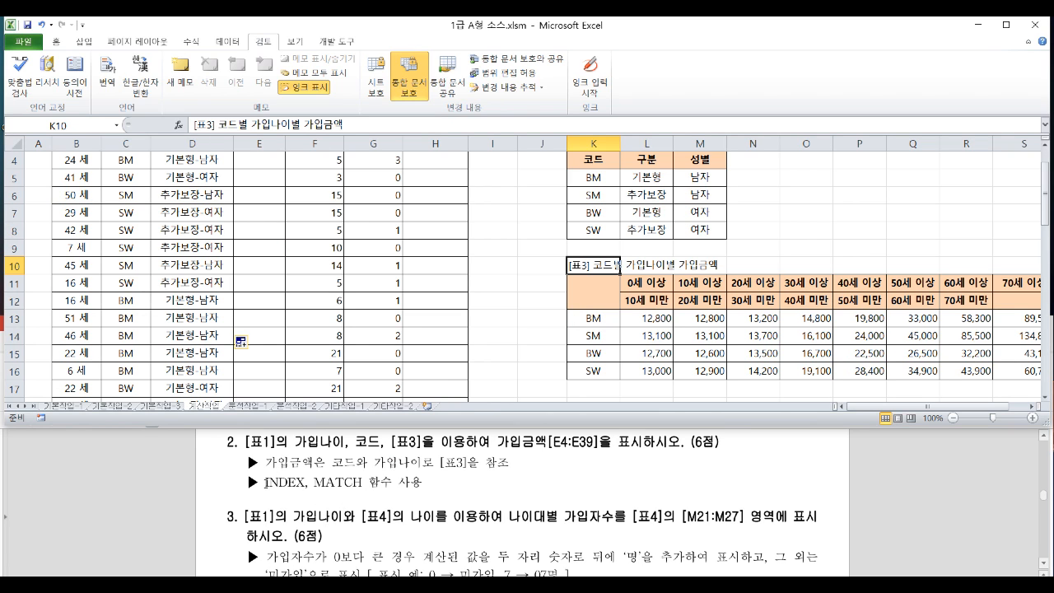
drag(266, 482, 360, 482)
click(501, 265)
scroll(506, 280, up, 1)
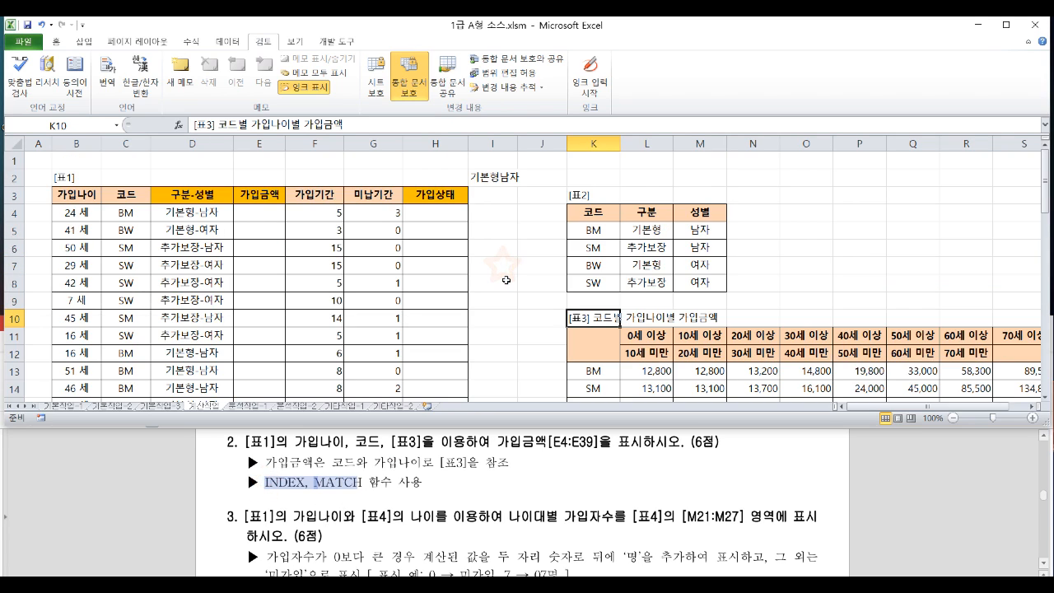
scroll(506, 284, down, 2)
click(808, 194)
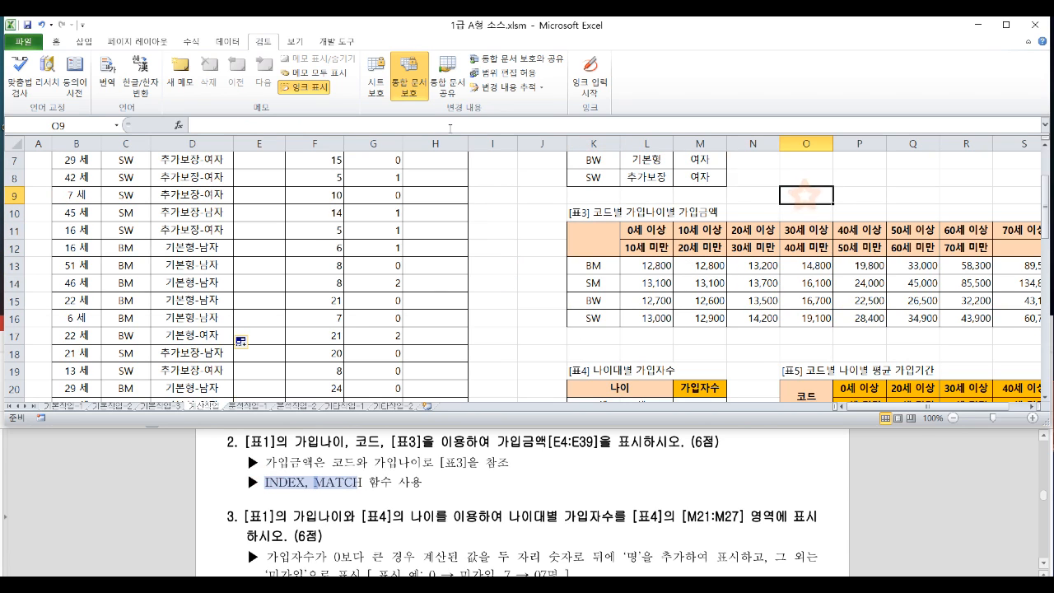
Begin a practice MATCH formula in I11 with C11 as the lookup value and the absolute range $K$13:$K$16 as the lookup array.
click(486, 212)
click(493, 231)
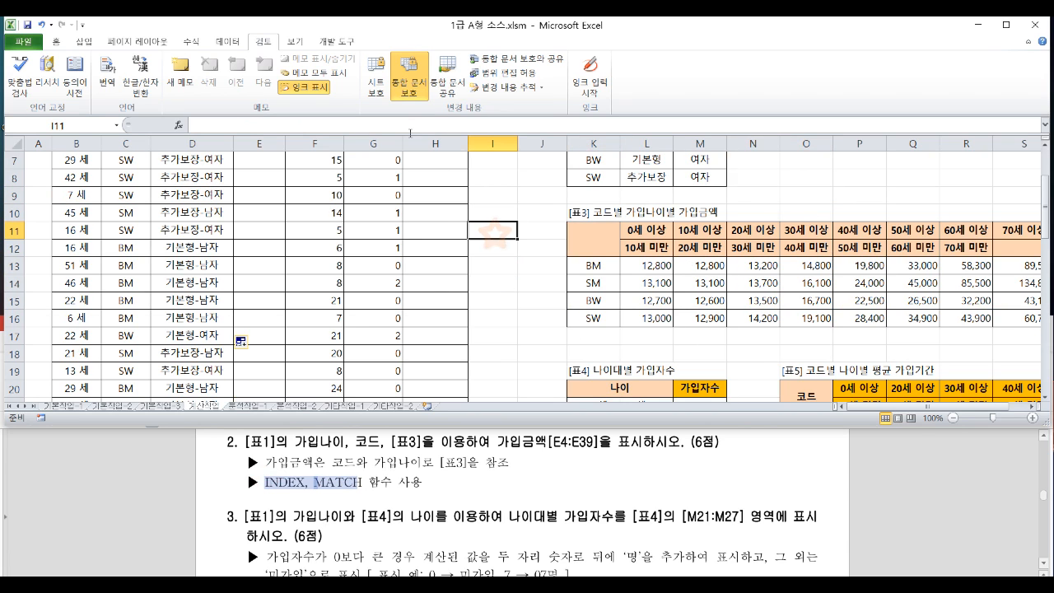
text(=ma)
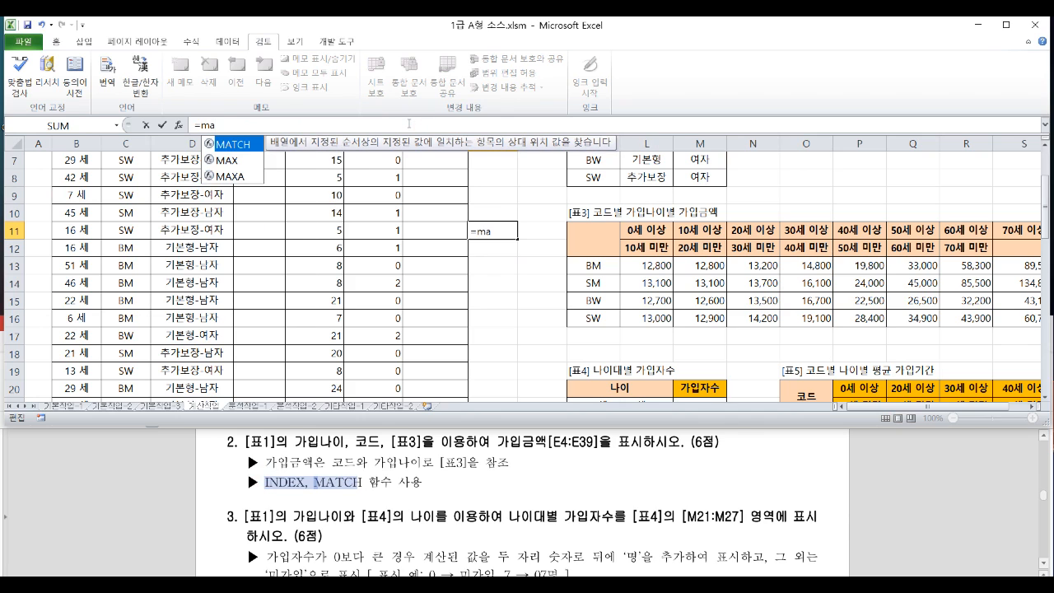
text(tch()
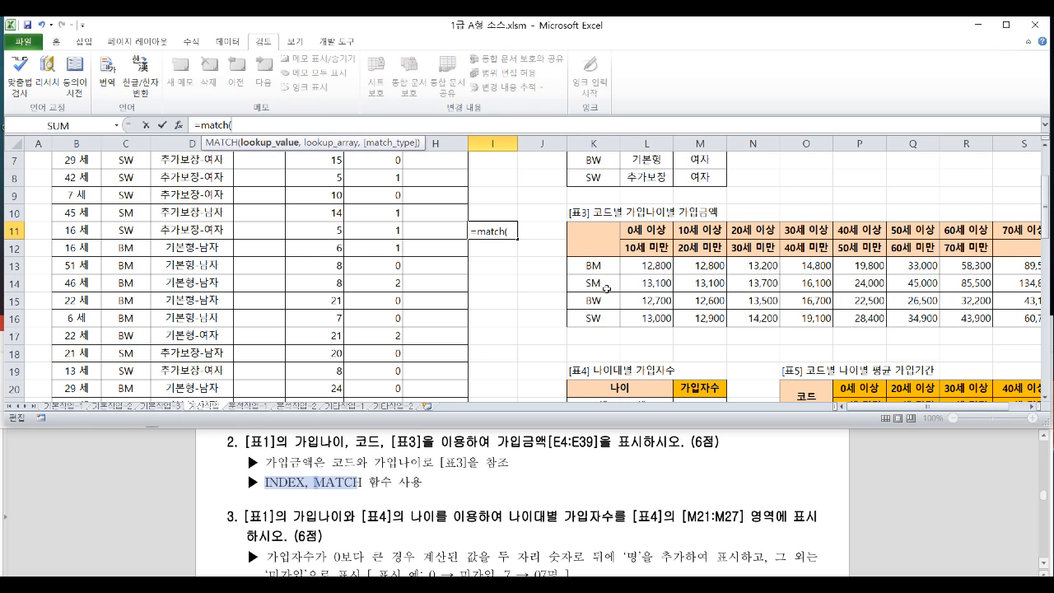
click(570, 265)
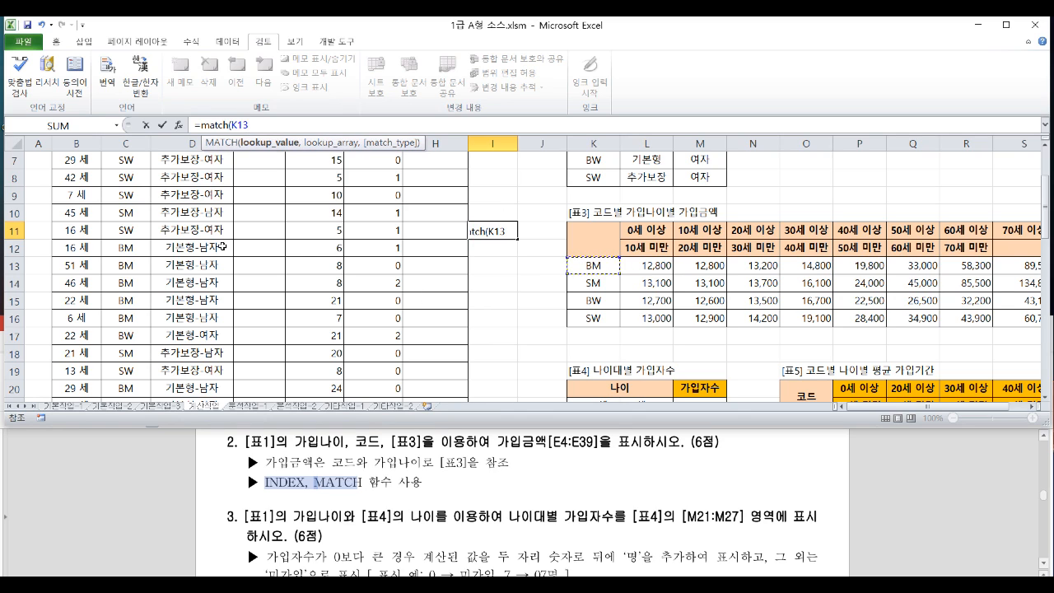
click(125, 230)
text(,)
drag(594, 267, 570, 306)
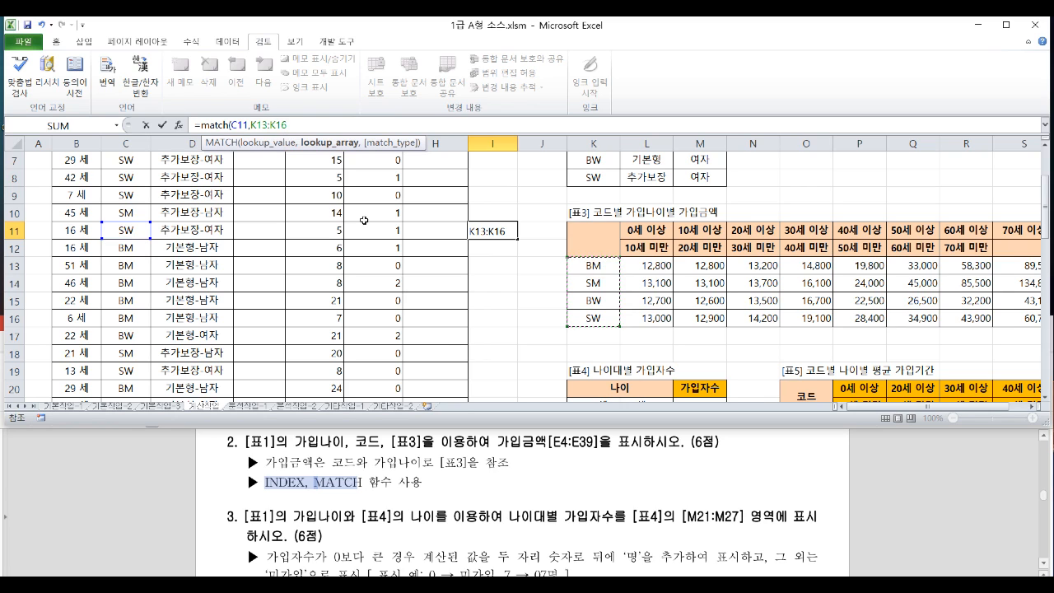
key(F4)
Complete the I11 MATCH with match type 0 for an exact match, and enter the formula.
text(,)
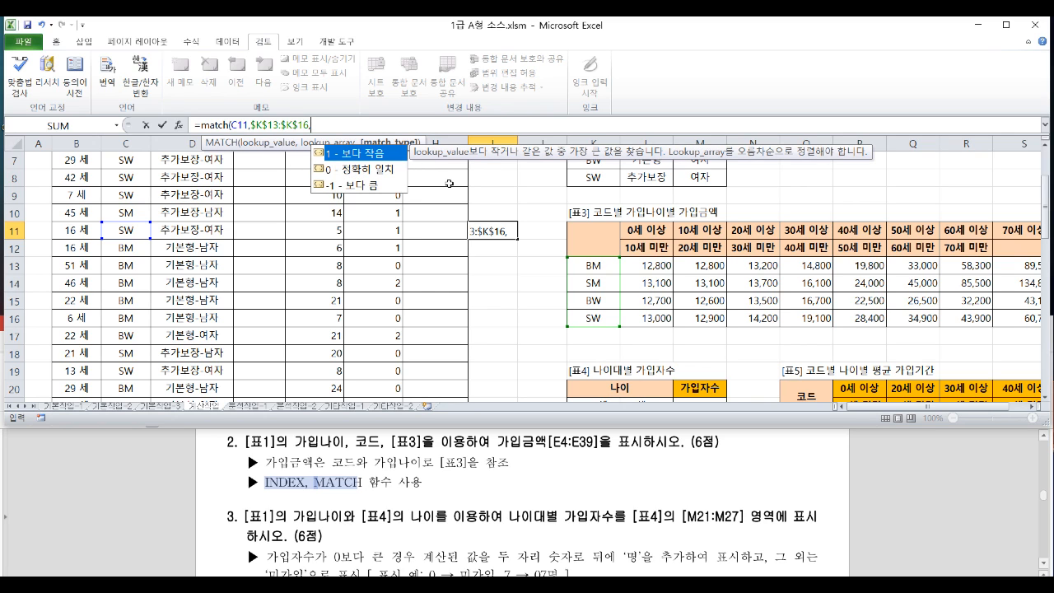
click(371, 173)
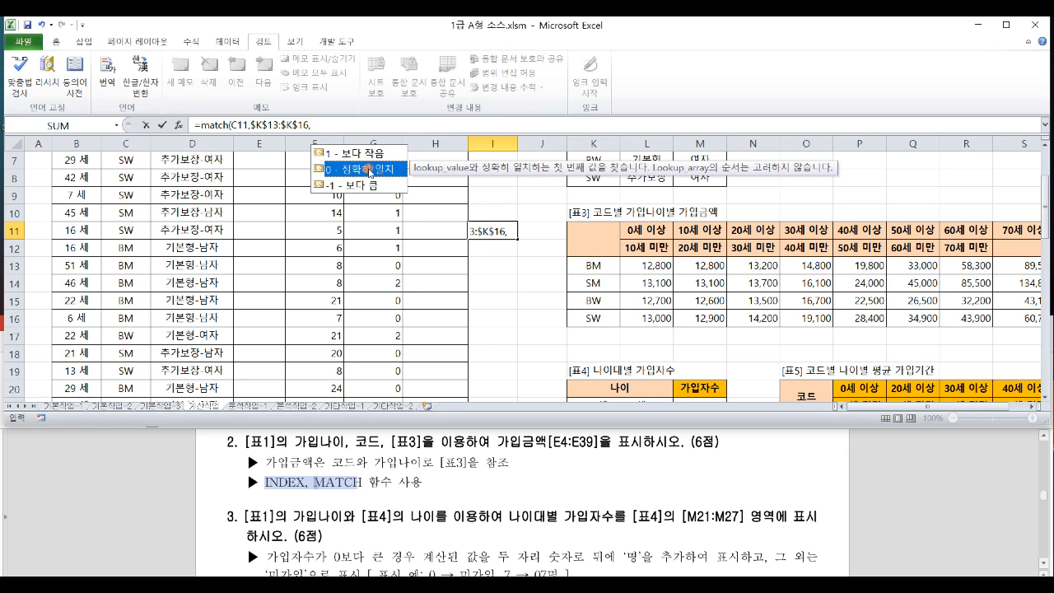
double_click(370, 173)
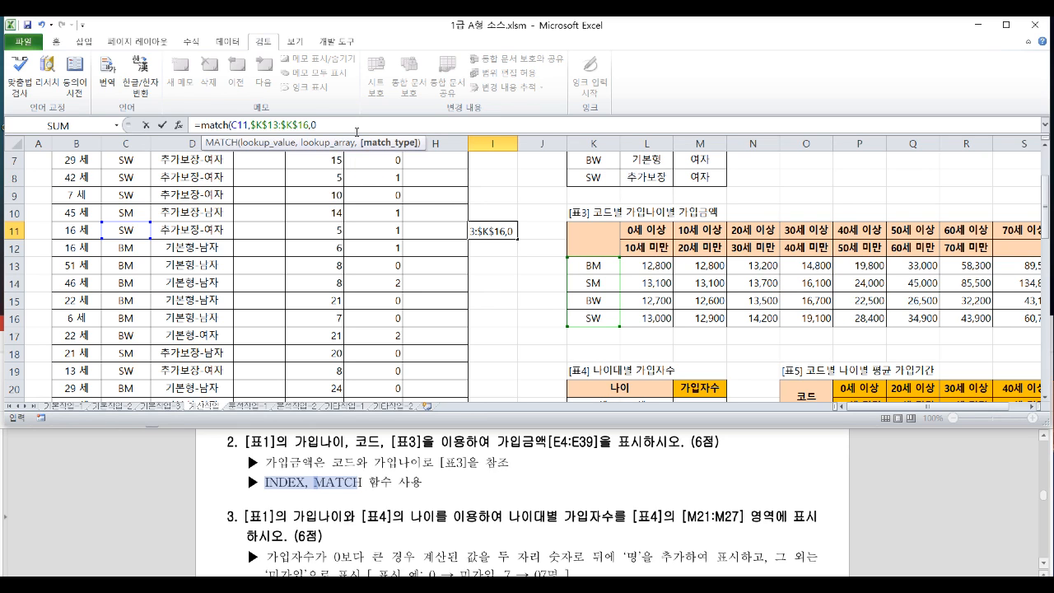
key(Return)
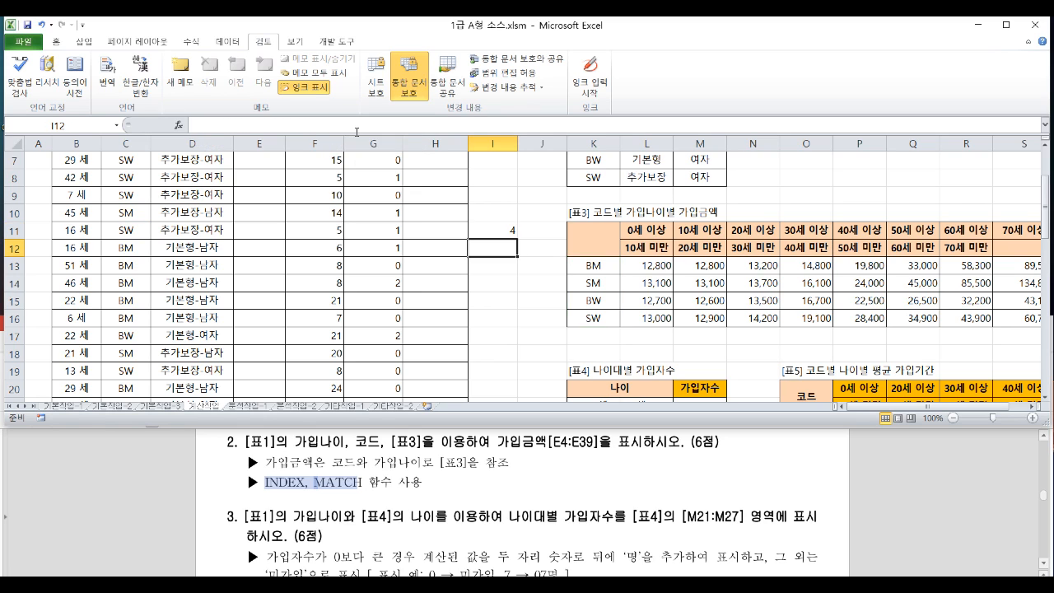
Check the I11 MATCH result by comparing the code in C11 with its position in the K13:K16 code list.
click(498, 230)
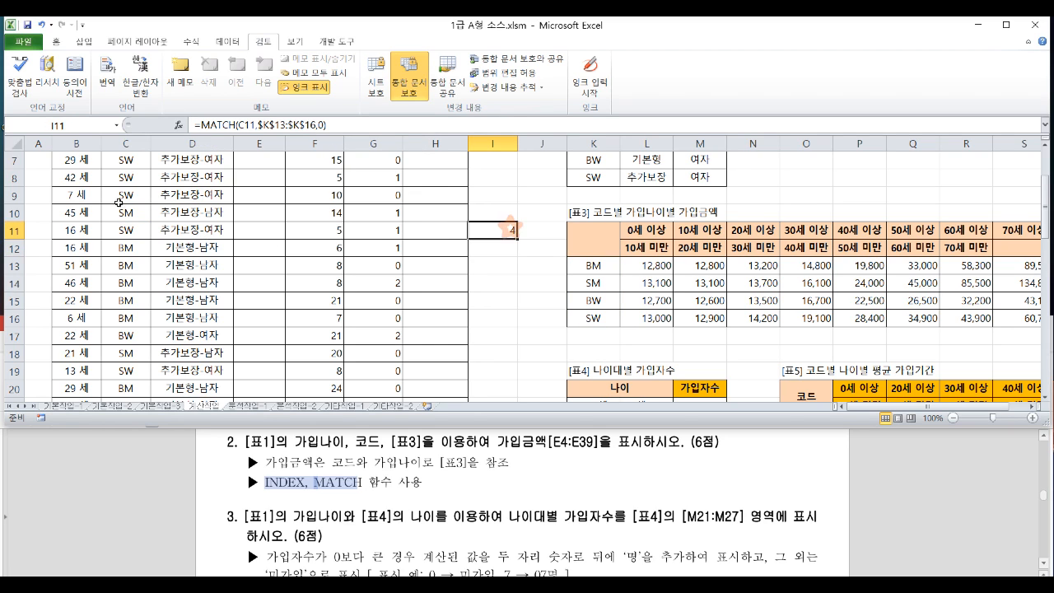
click(125, 230)
mouse_move(593, 265)
mouse_down()
mouse_move(593, 318)
mouse_move(590, 265)
mouse_up()
click(593, 282)
click(593, 300)
click(593, 318)
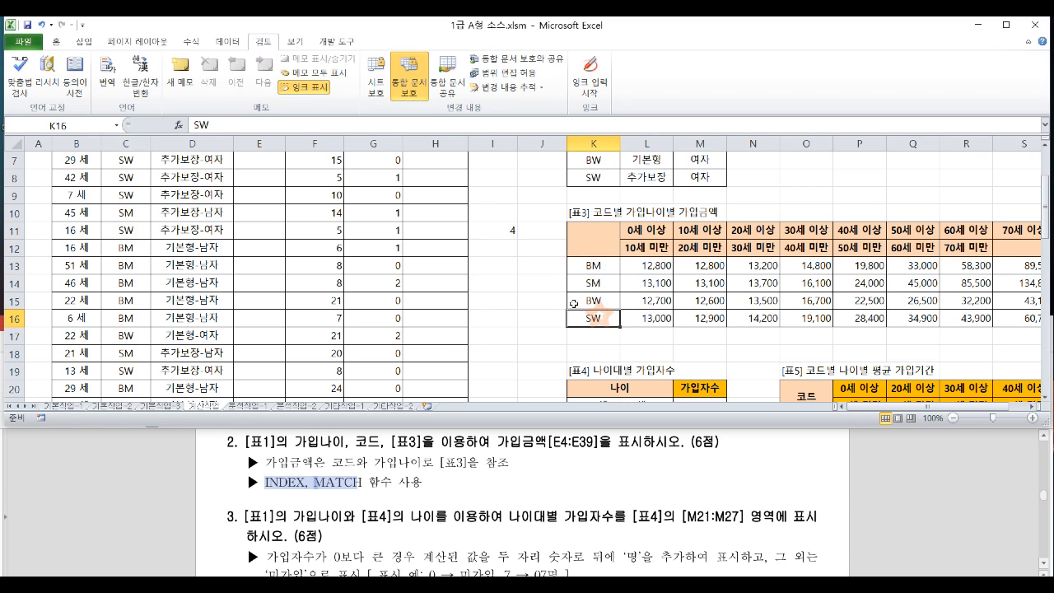
click(515, 233)
click(590, 316)
click(507, 233)
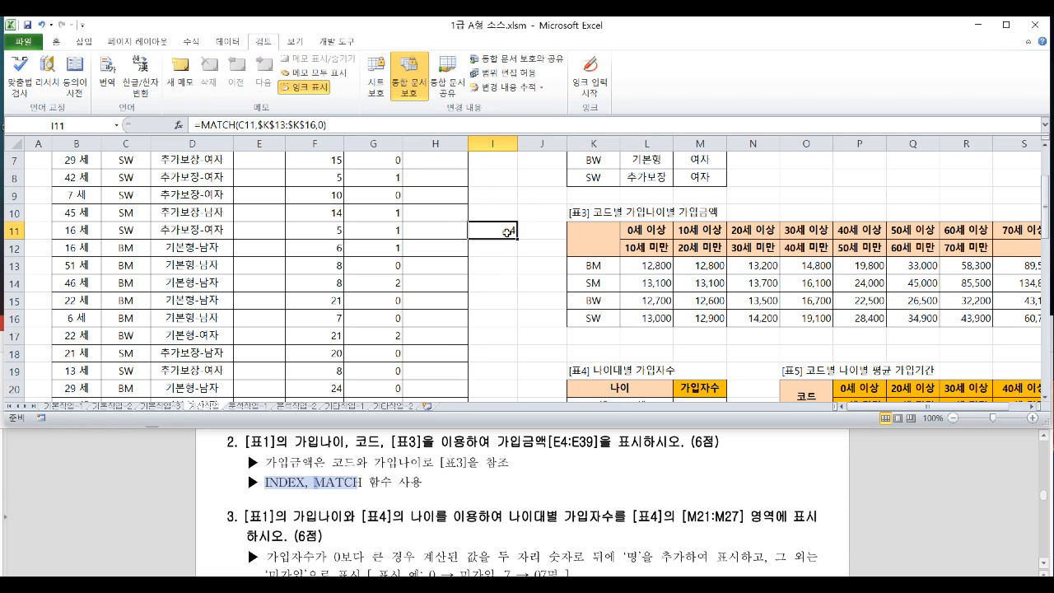
Enter a practice INDEX formula in I12 using the range L5:M8, row number 2 and column number 3.
scroll(524, 251, up, 1)
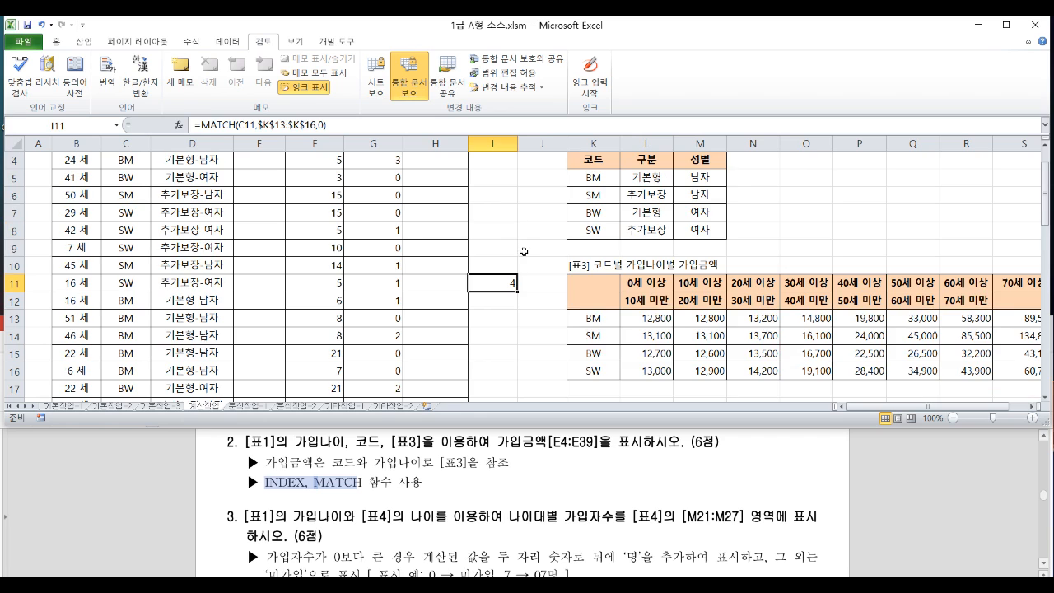
click(509, 303)
click(371, 123)
text(=index)
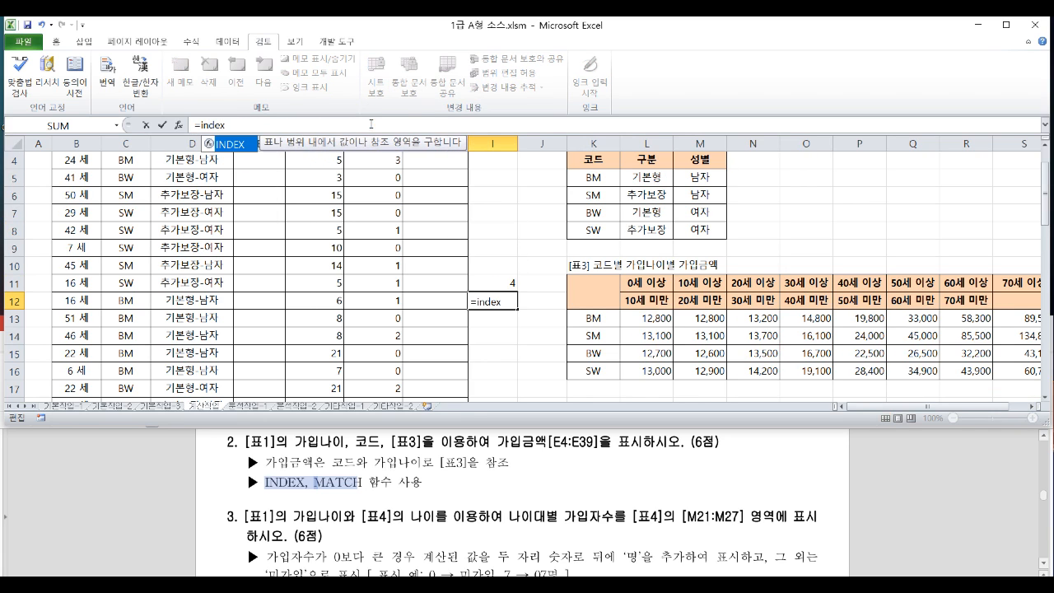
text(()
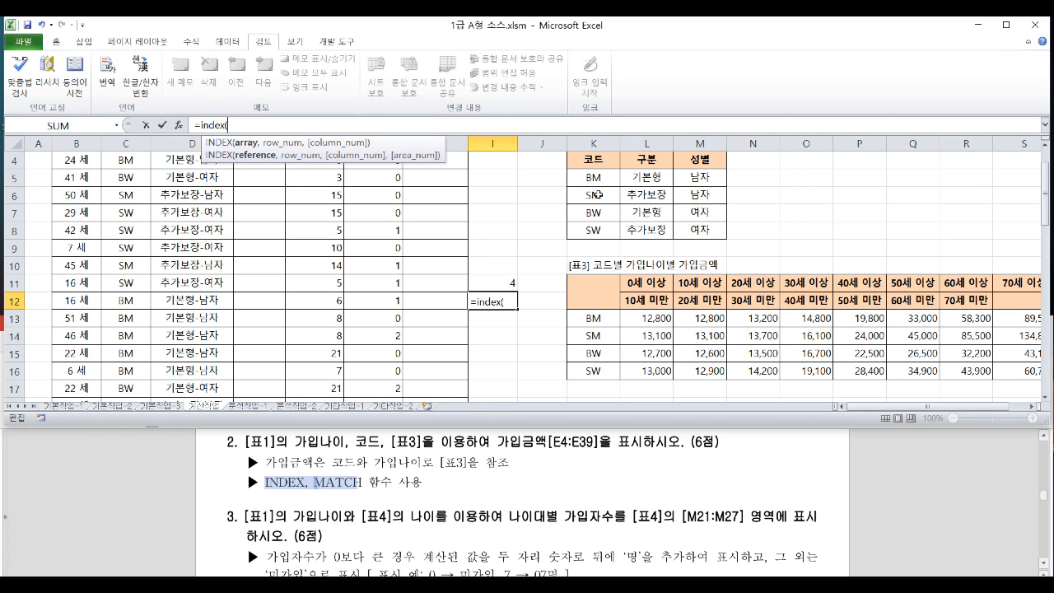
drag(633, 173, 688, 226)
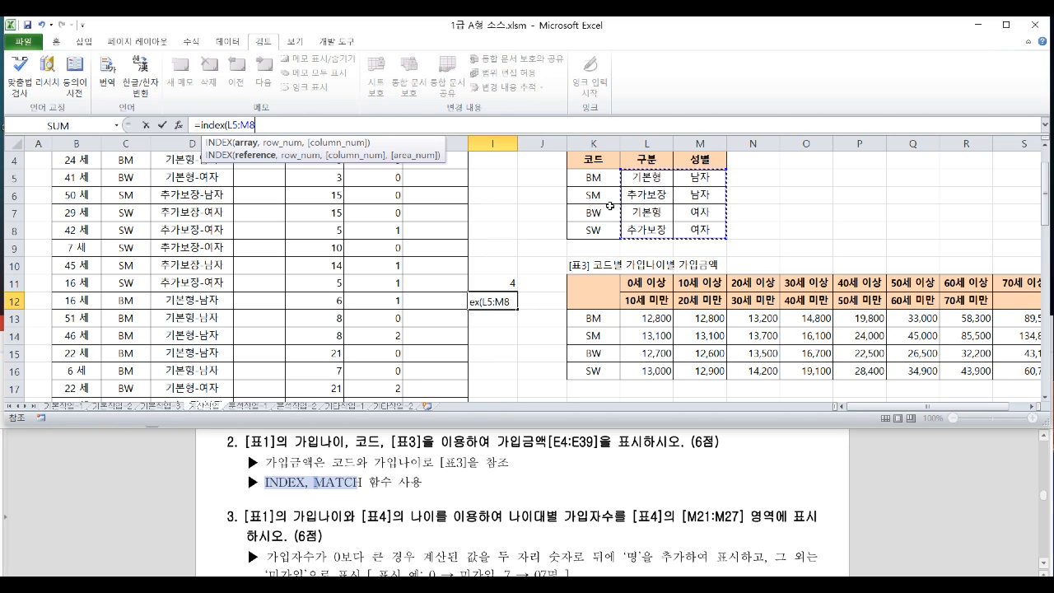
text(,)
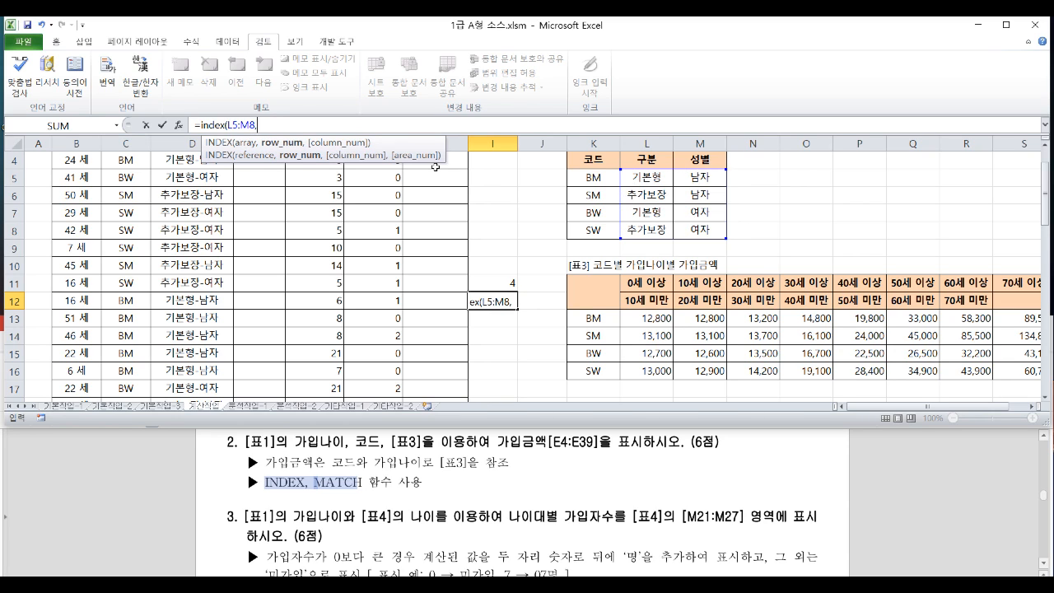
text(2,3)
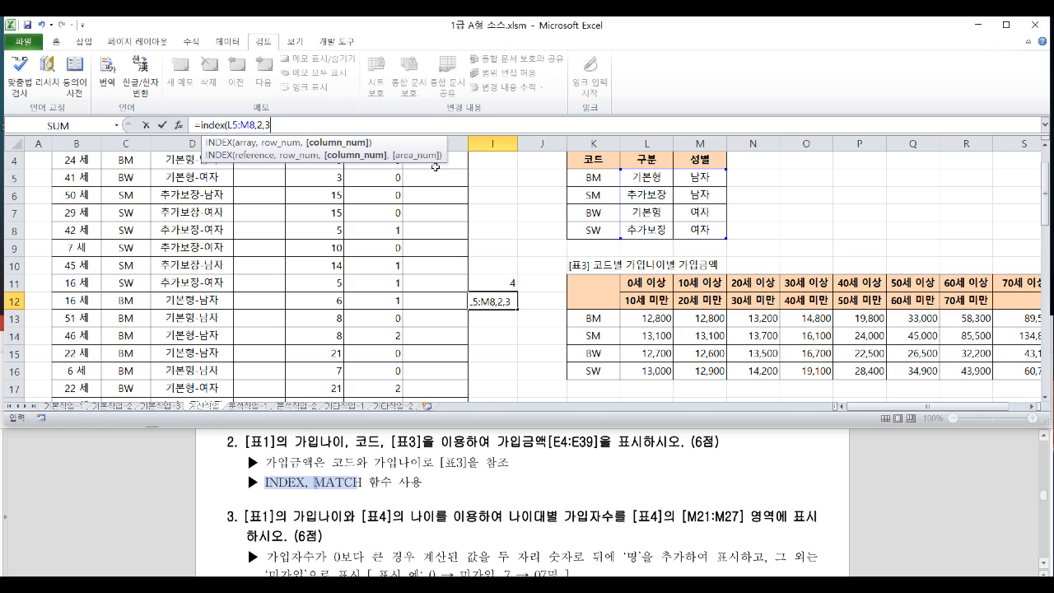
key(Return)
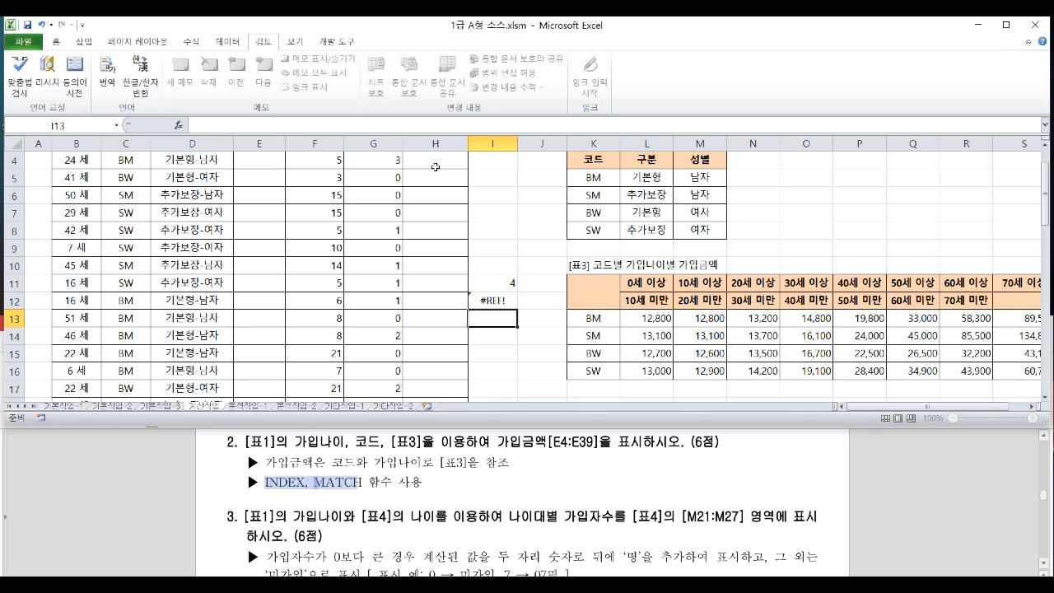
Change the column number of the I12 INDEX formula to 2.
click(484, 299)
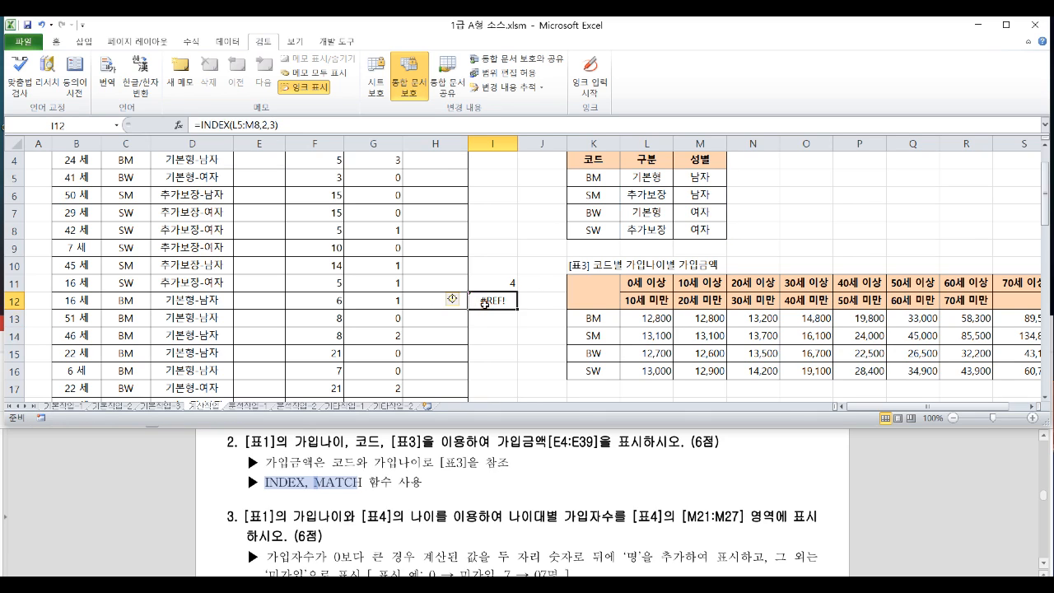
double_click(273, 125)
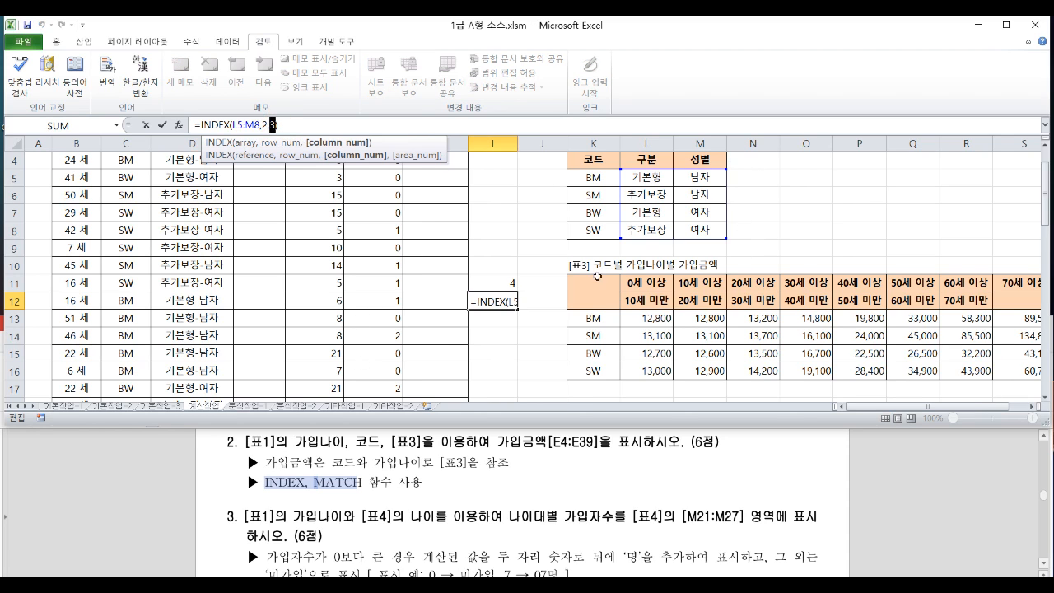
text(2)
key(Return)
click(494, 298)
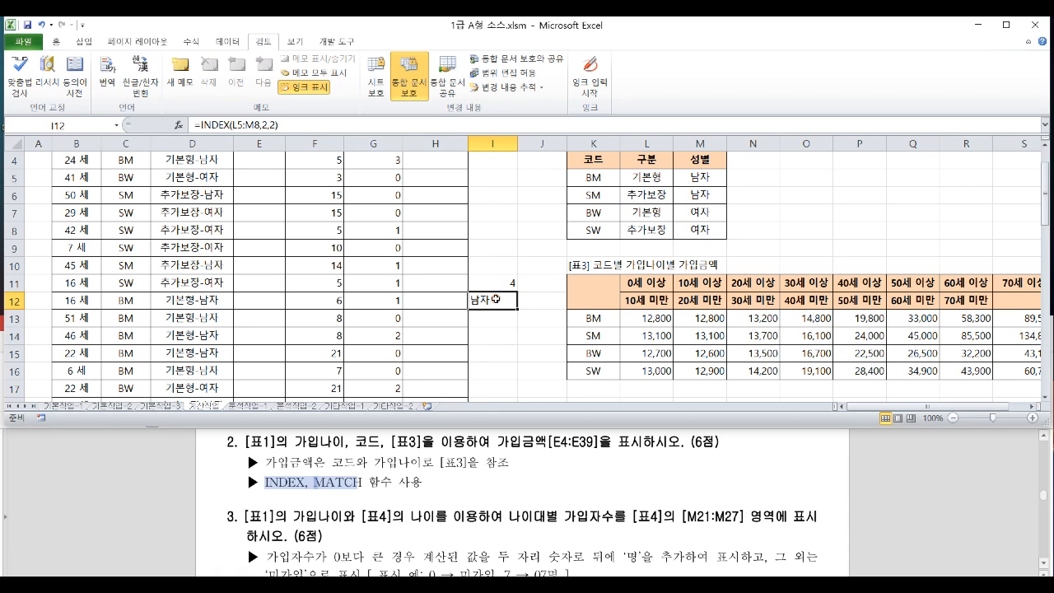
Check the INDEX result by tracing the second row and second column of the L5:M8 range in [표2].
drag(647, 177, 699, 230)
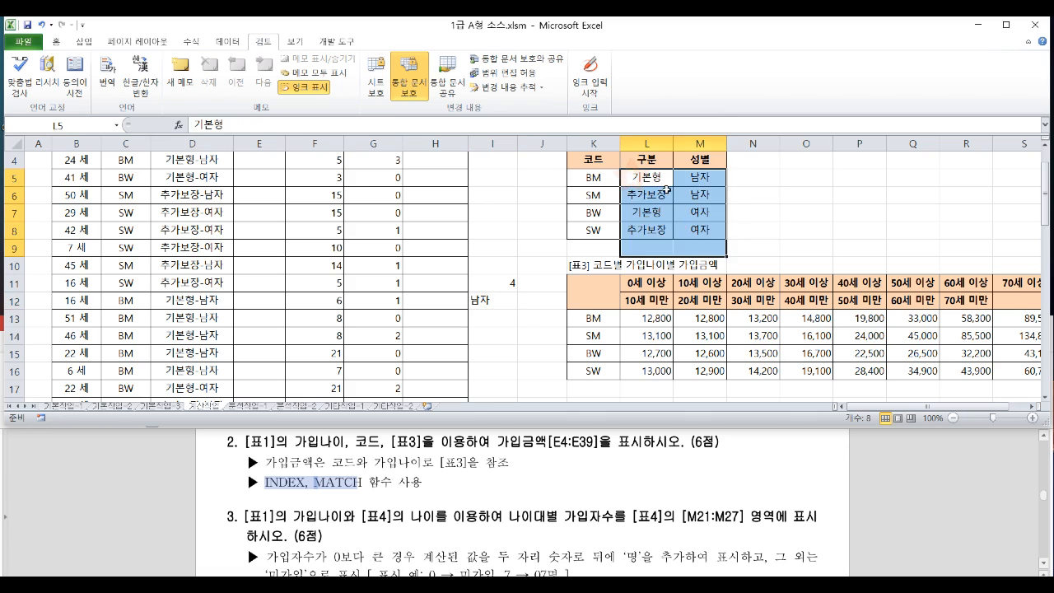
click(646, 178)
drag(647, 195, 700, 247)
drag(655, 195, 698, 197)
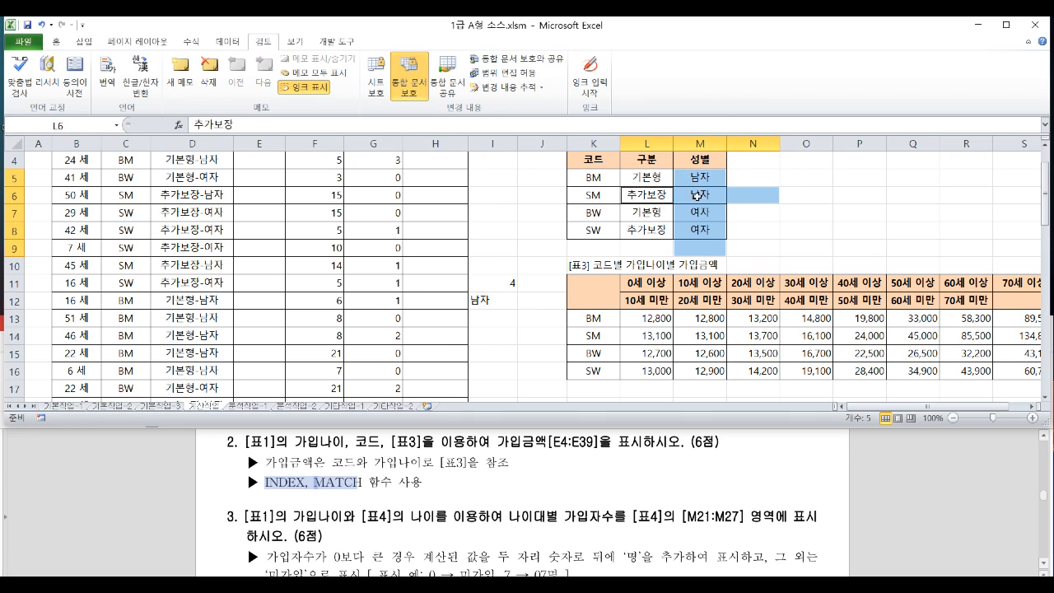
click(699, 195)
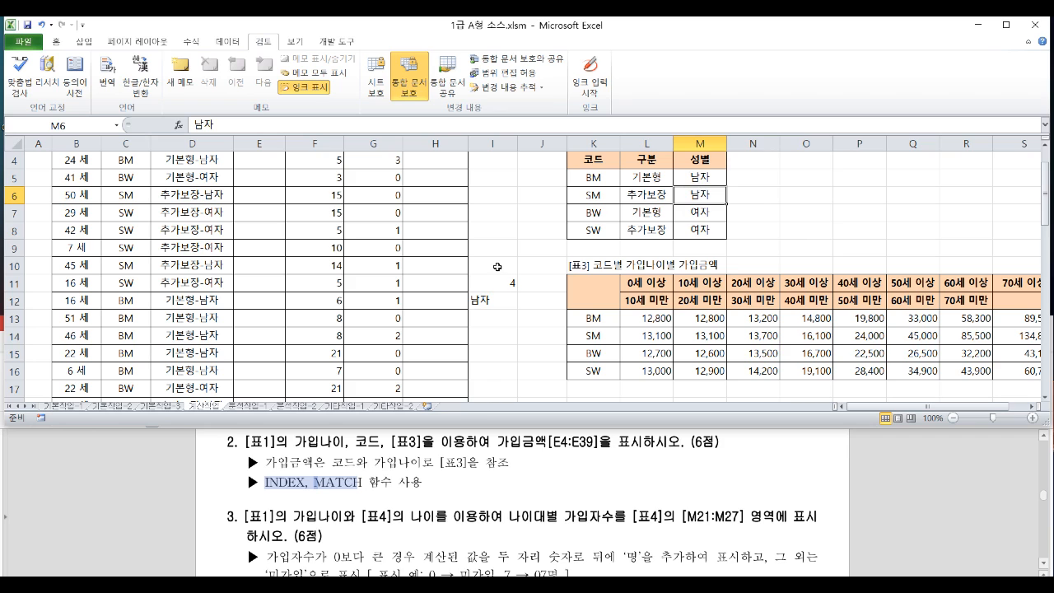
Enter a MATCH formula in E4 that looks up the age in B4 within $L$11:$S$11 with match type 1.
scroll(498, 267, up, 1)
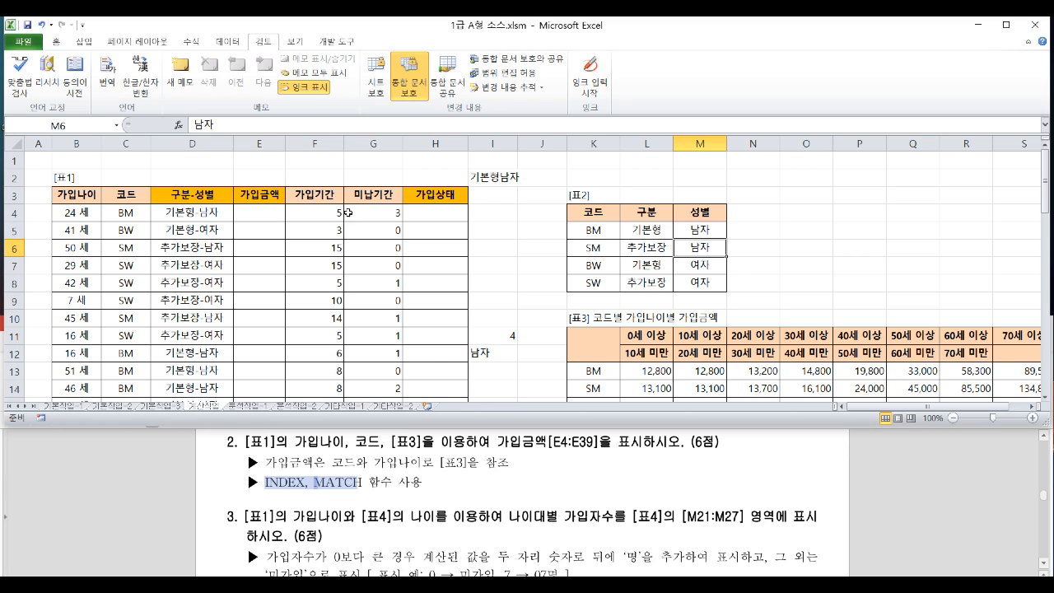
click(255, 212)
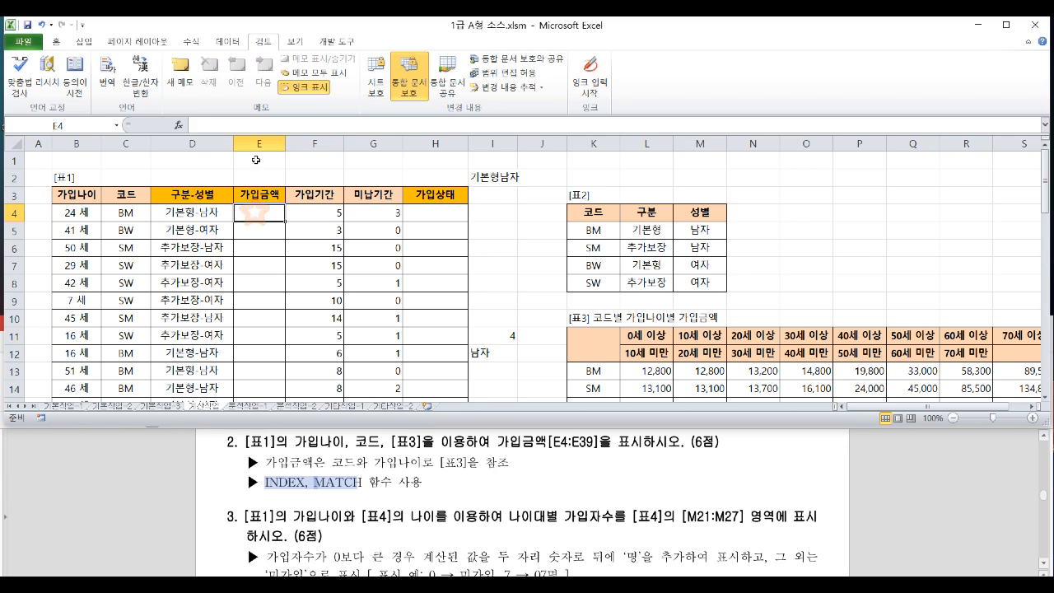
click(259, 125)
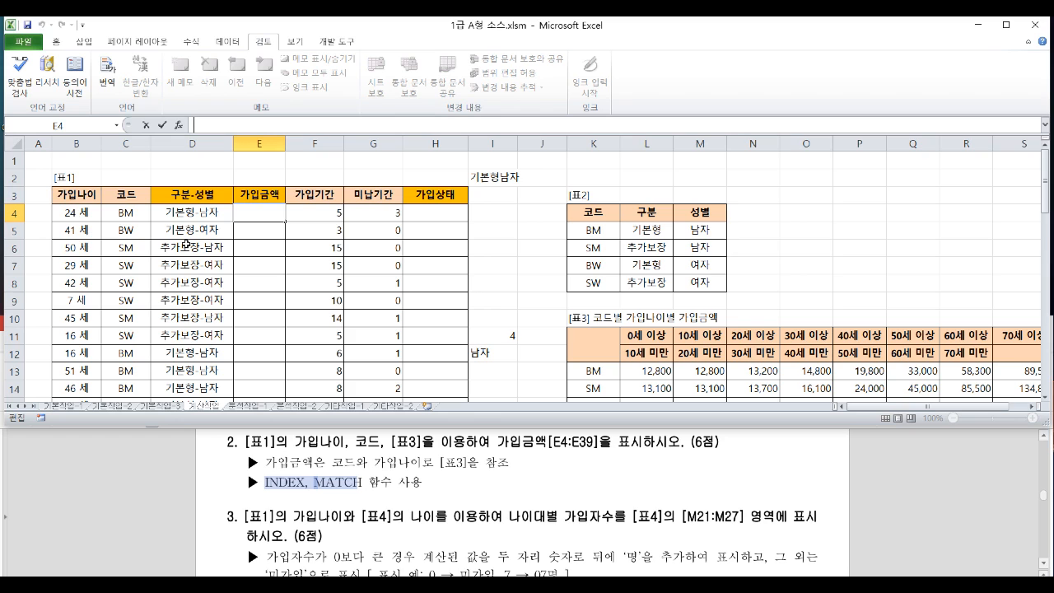
text(=ma)
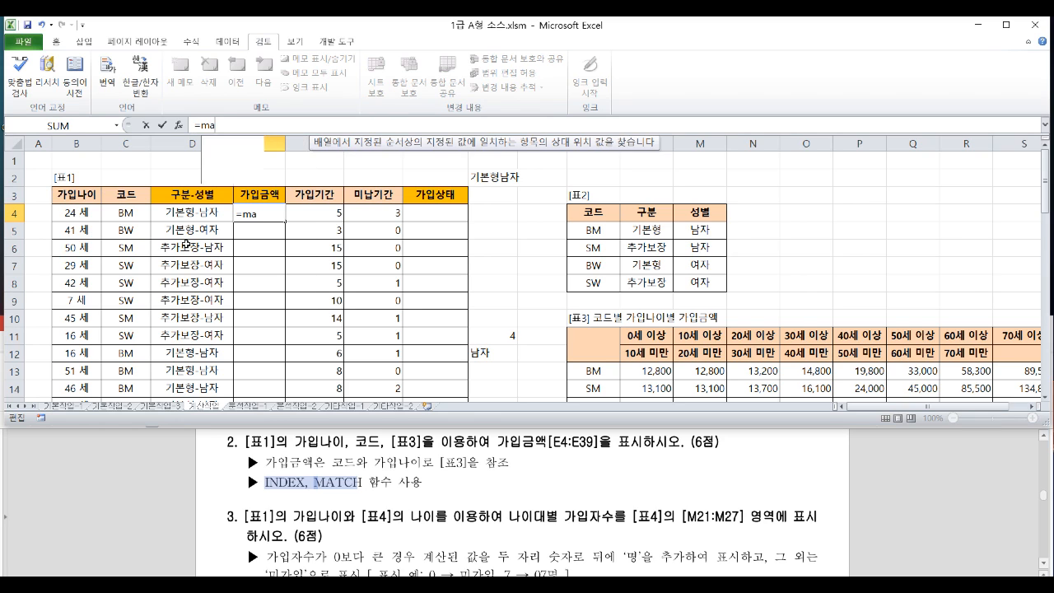
text(tch()
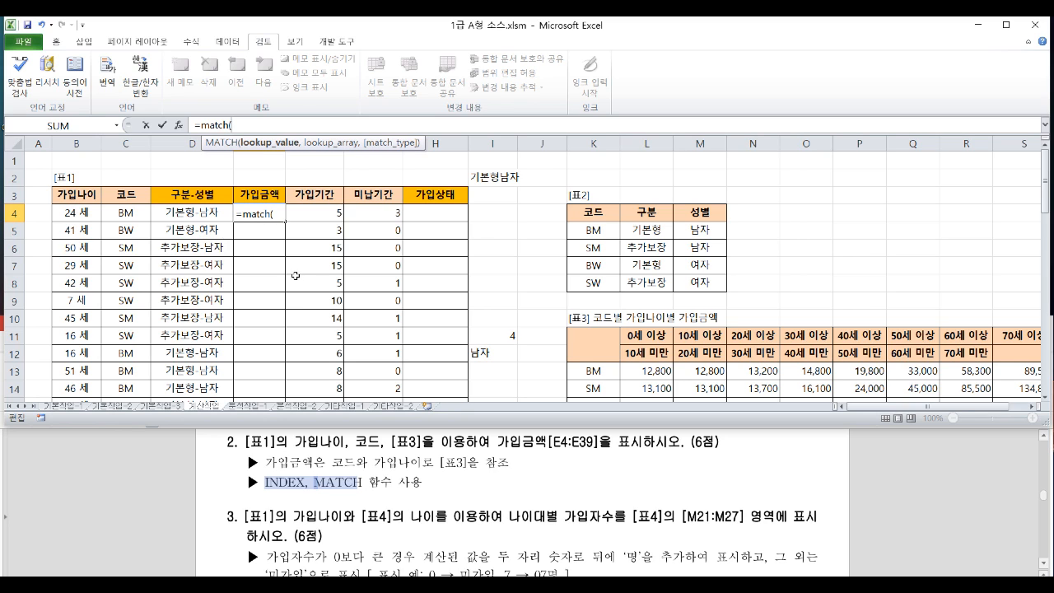
click(71, 214)
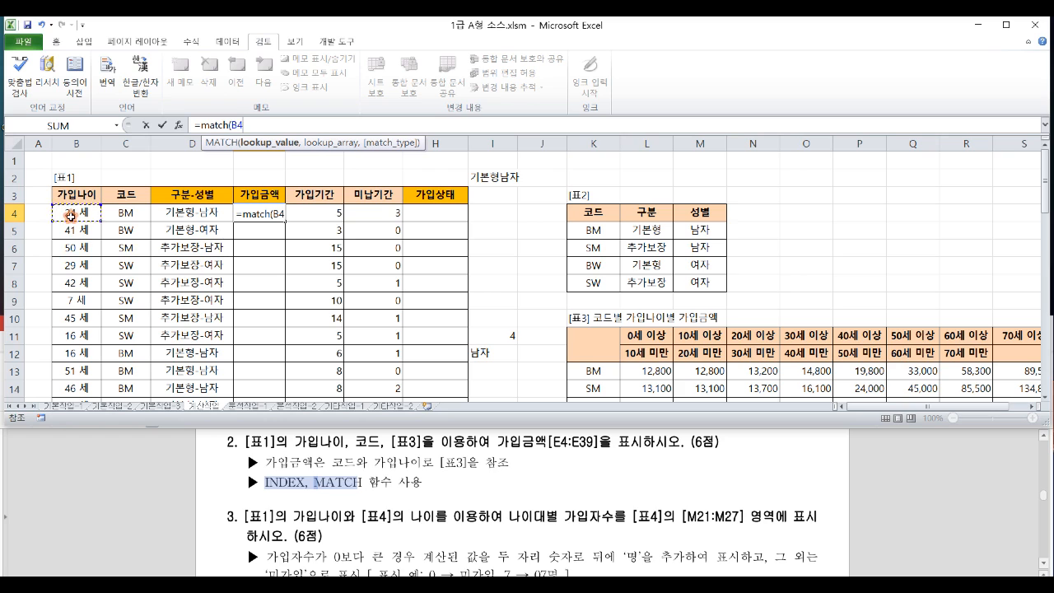
text(,)
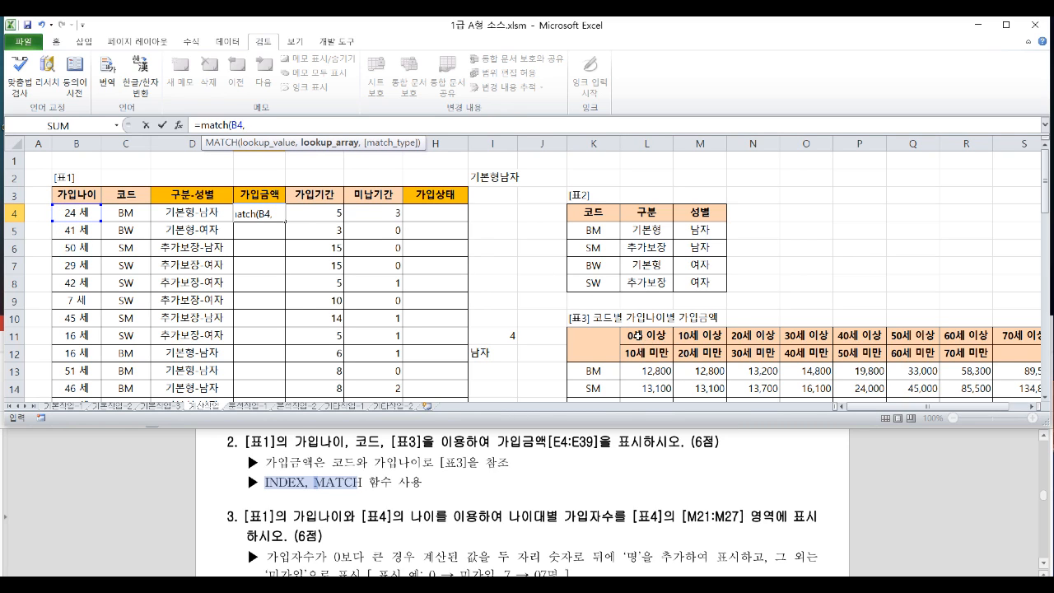
drag(647, 332, 1014, 329)
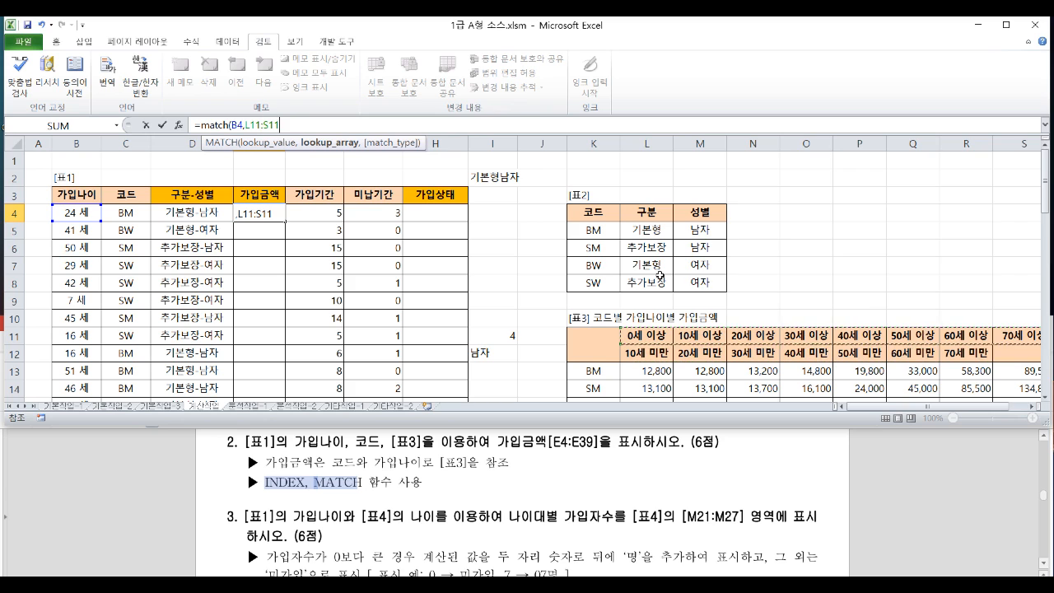
key(F4)
text(,1)
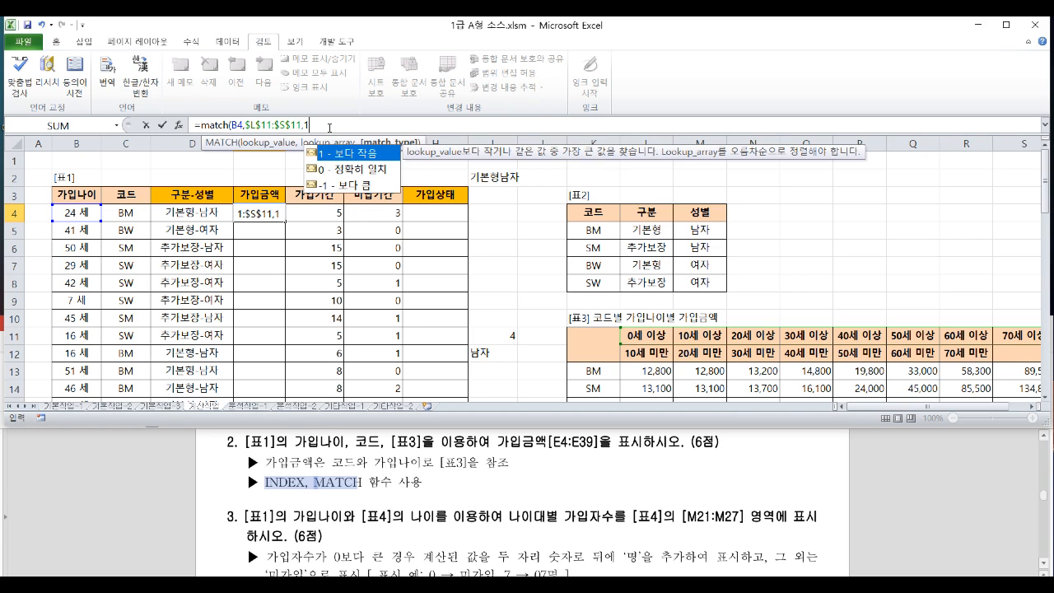
text())
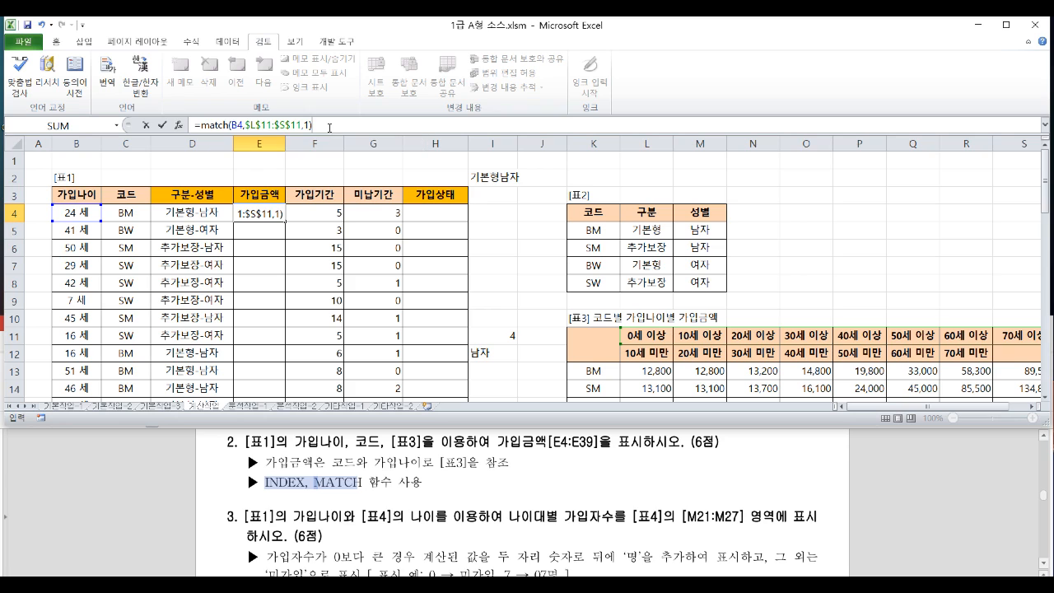
key(Return)
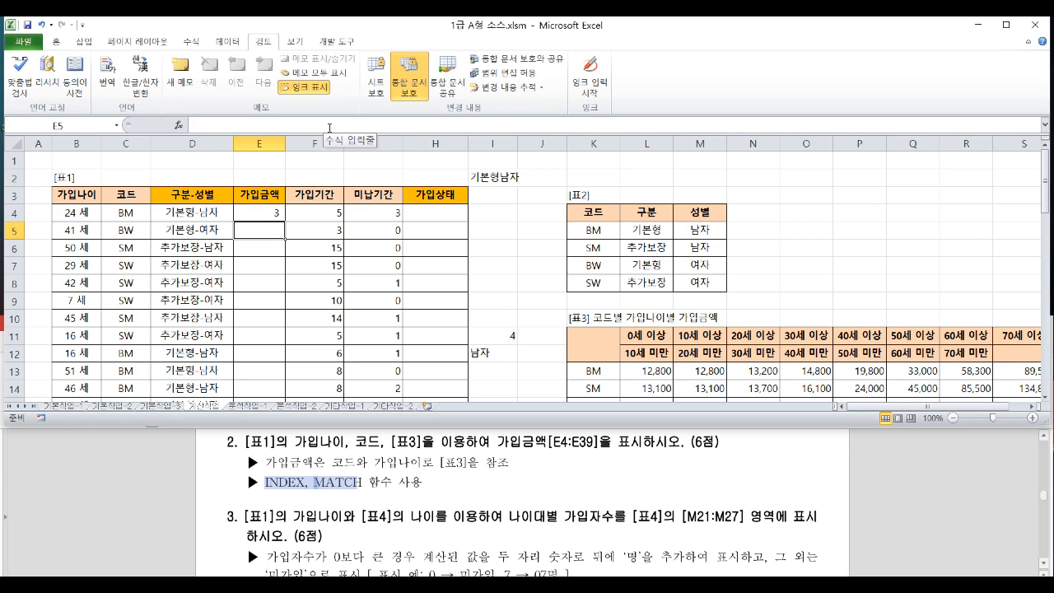
Check the E4 MATCH result by comparing the age in B4 with its position in the age header row of [표3].
click(91, 213)
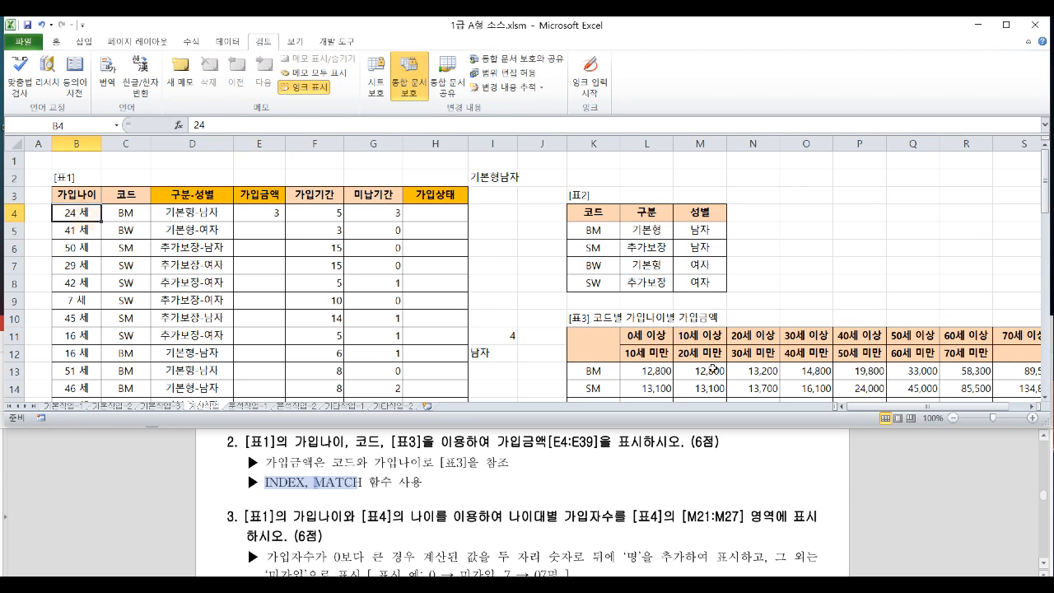
drag(755, 333, 754, 355)
drag(638, 335, 942, 341)
click(677, 332)
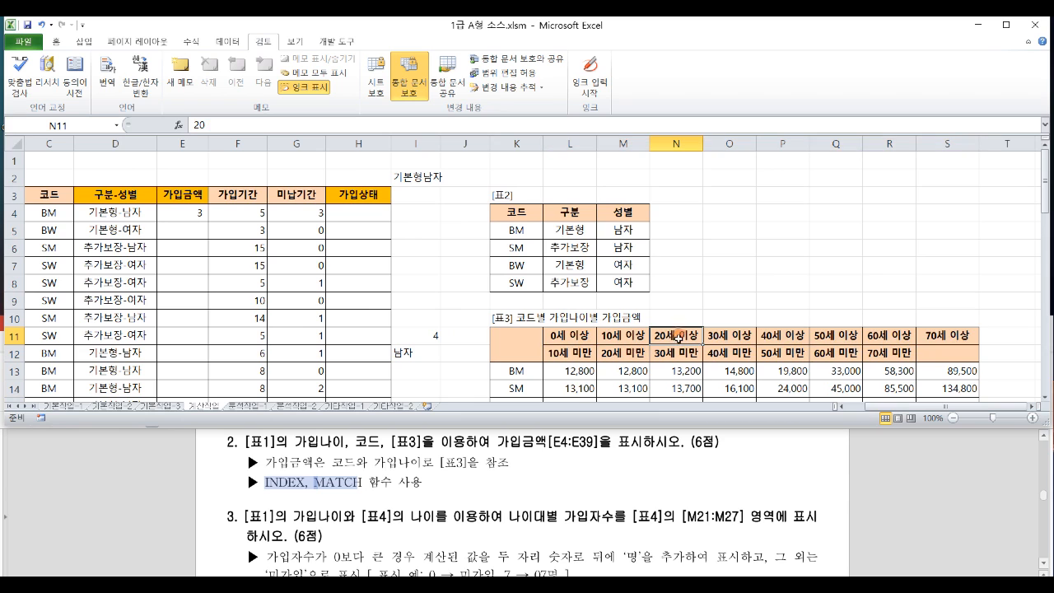
drag(892, 408, 863, 408)
Append a comma to the E4 MATCH formula and cut the whole formula for reuse.
click(272, 214)
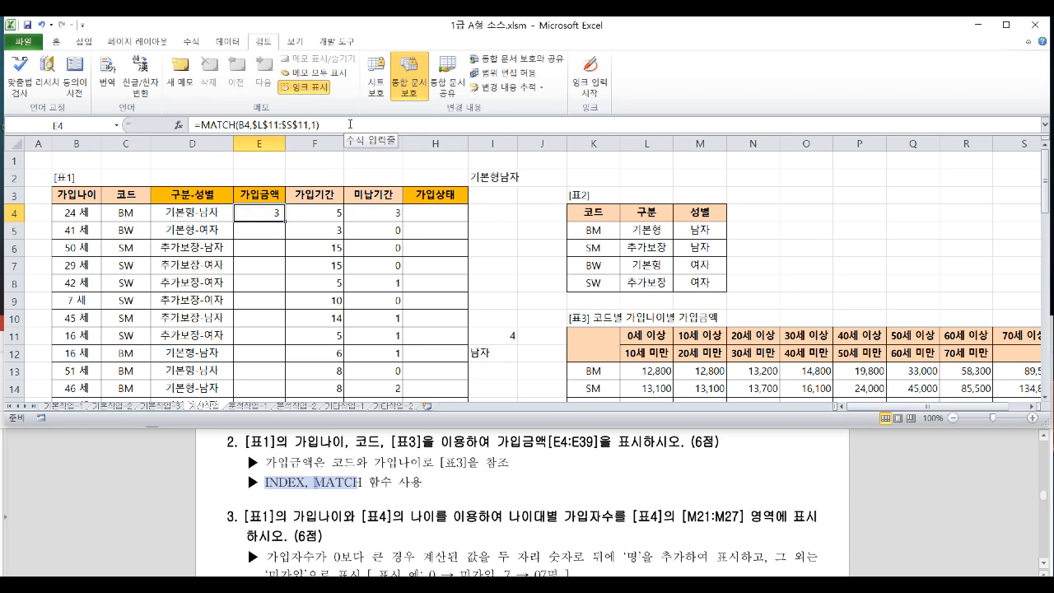
click(352, 126)
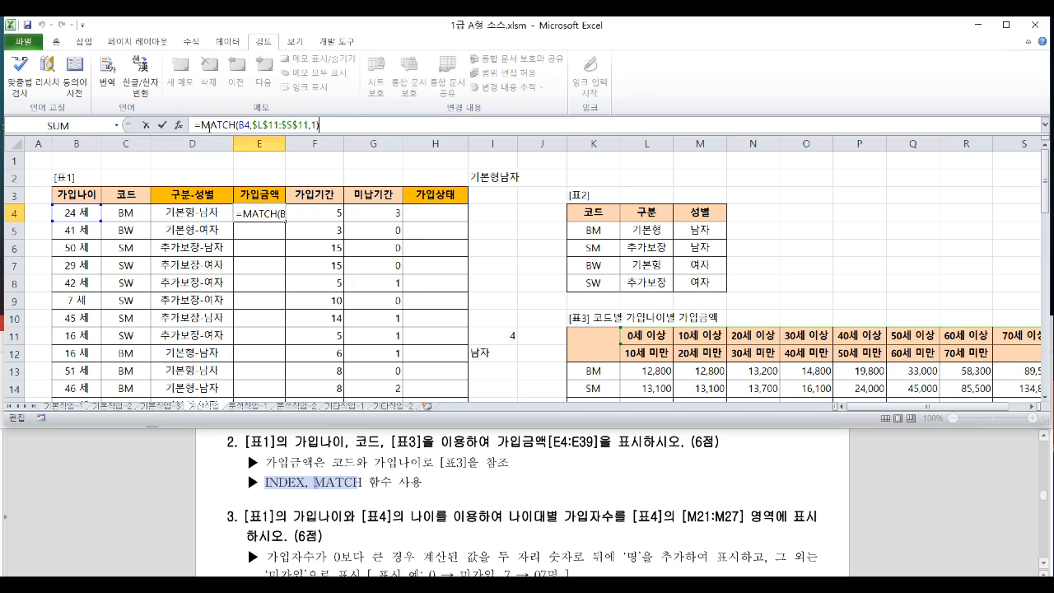
text(,)
drag(332, 125, 194, 126)
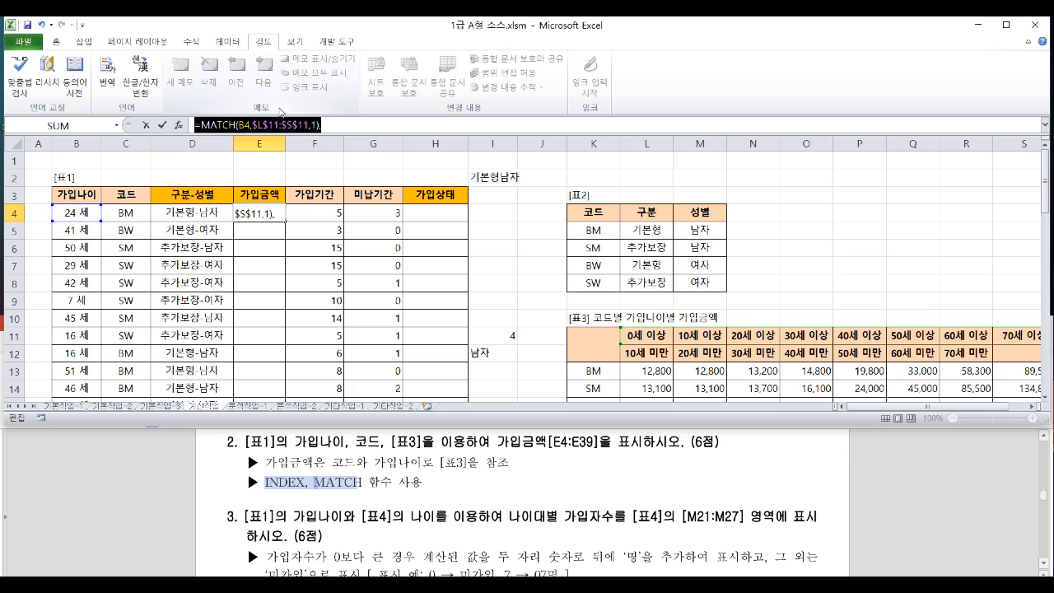
key(ctrl+x)
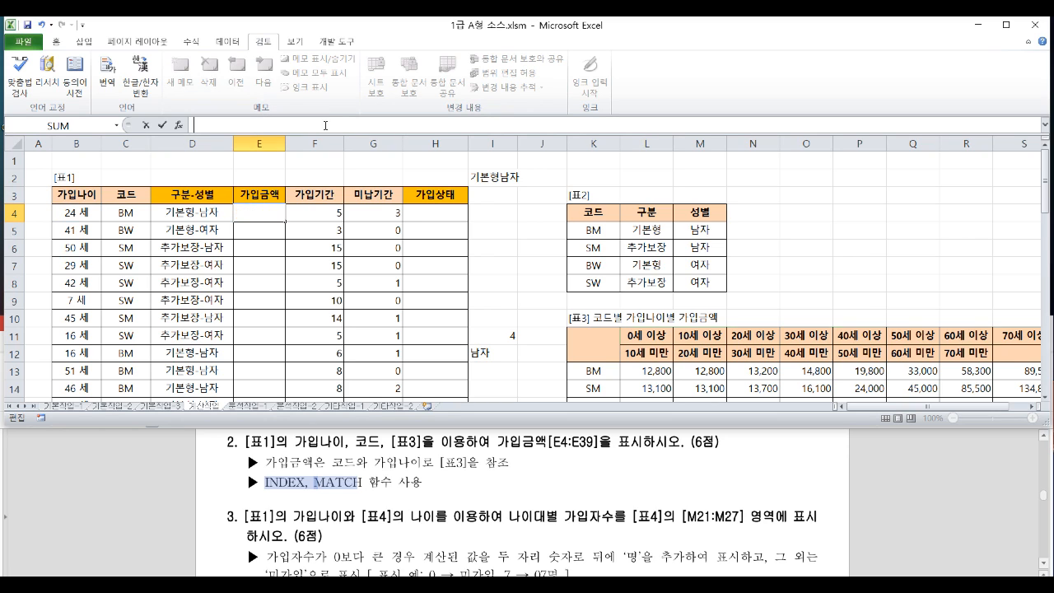
Enter a MATCH formula in E4 that looks up the code in C4 within $K$13:$K$16 with exact match type 0.
text(=ma)
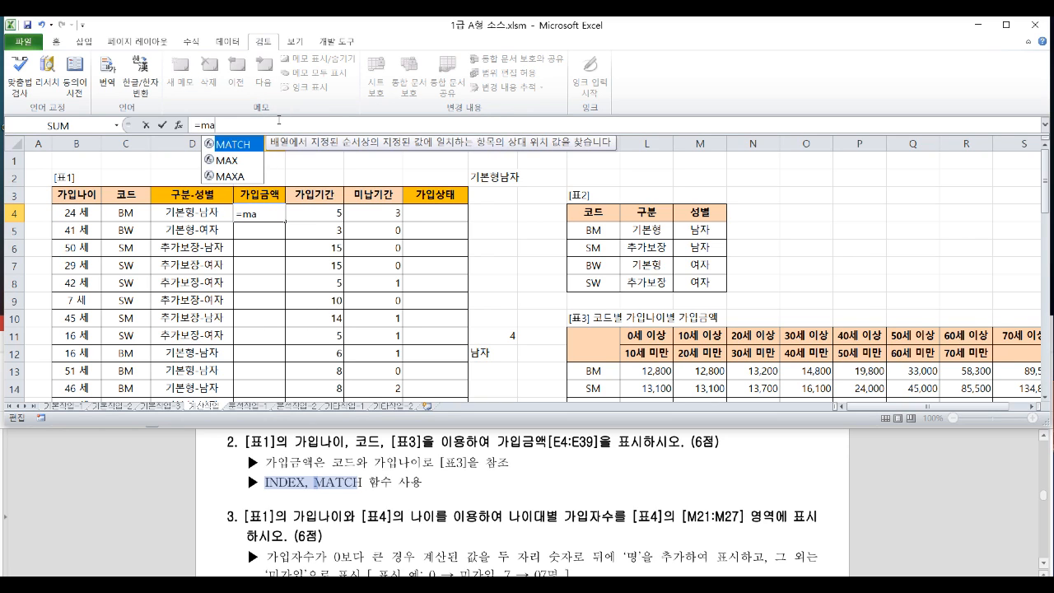
text(tch()
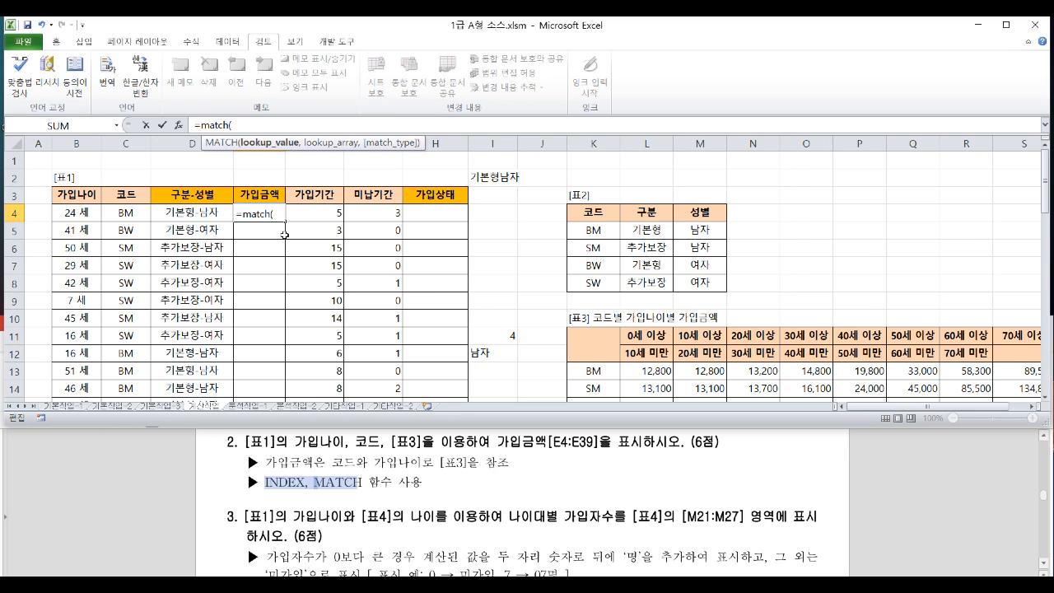
click(107, 215)
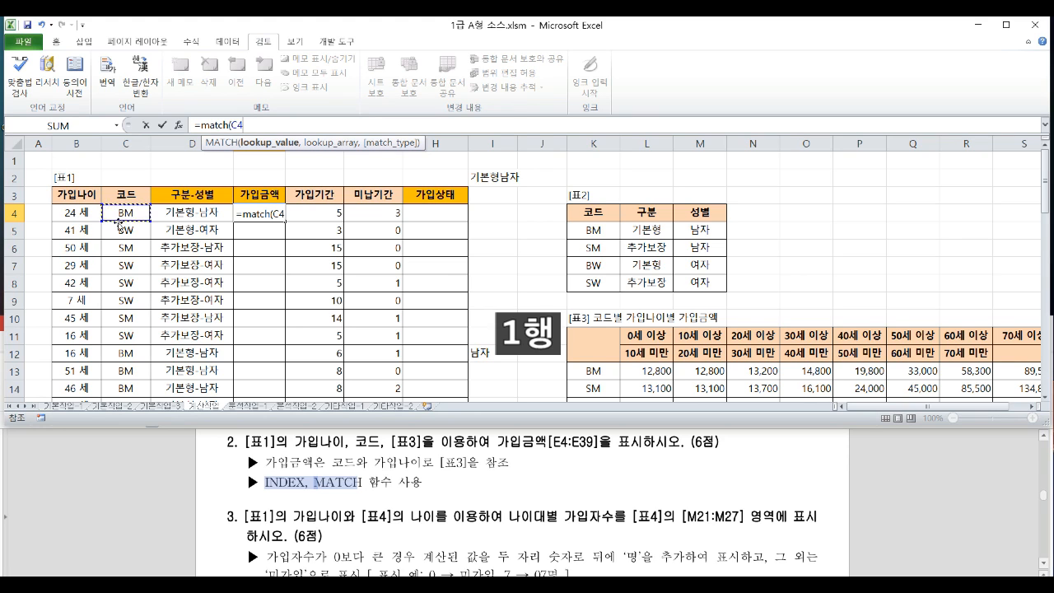
text(,)
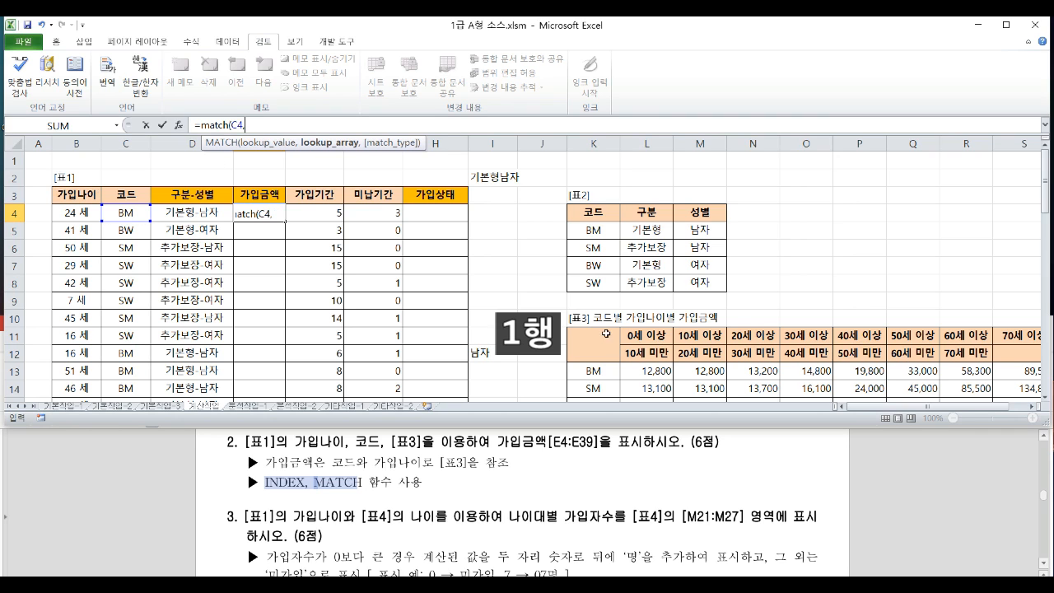
mouse_move(602, 372)
mouse_down()
mouse_move(608, 392)
mouse_move(610, 355)
mouse_move(595, 349)
mouse_move(605, 386)
mouse_up()
key(F4)
text(,)
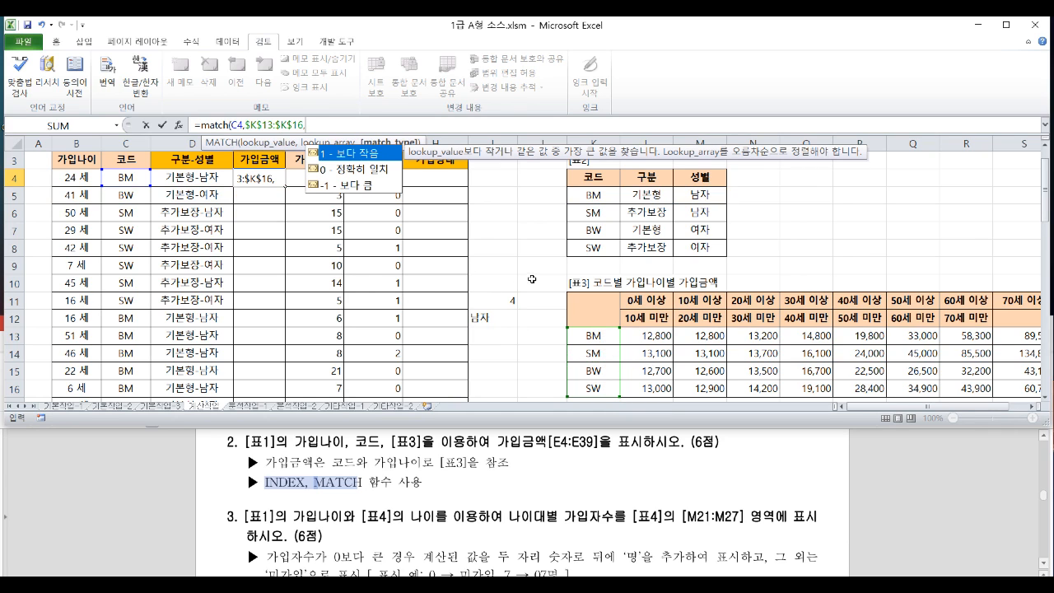
double_click(354, 170)
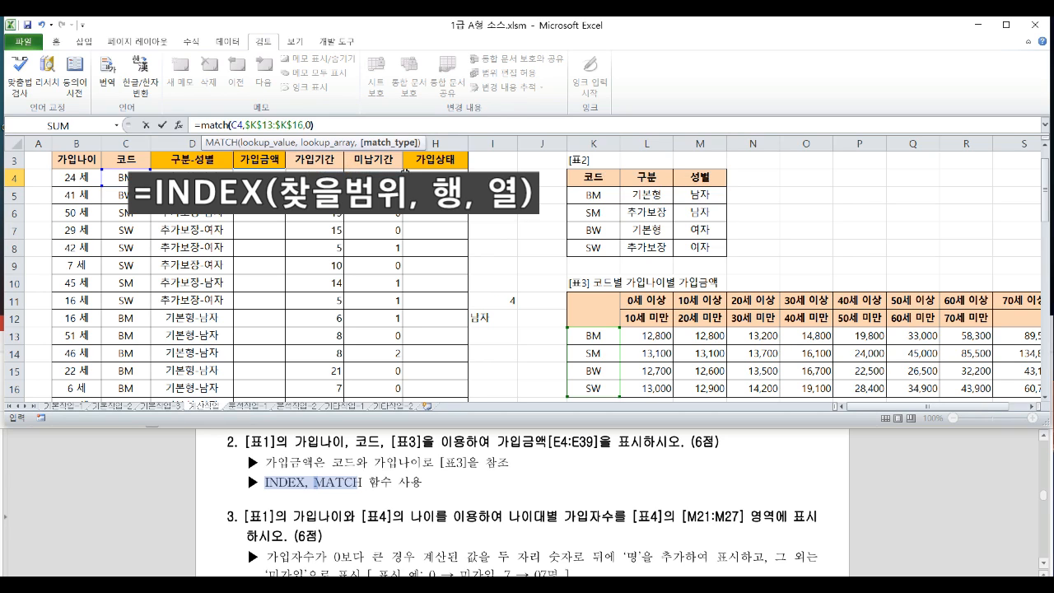
key(Return)
Check the E4 code MATCH result by comparing C4 with its position in the K13:K16 code list.
click(268, 175)
click(144, 181)
drag(595, 338, 593, 387)
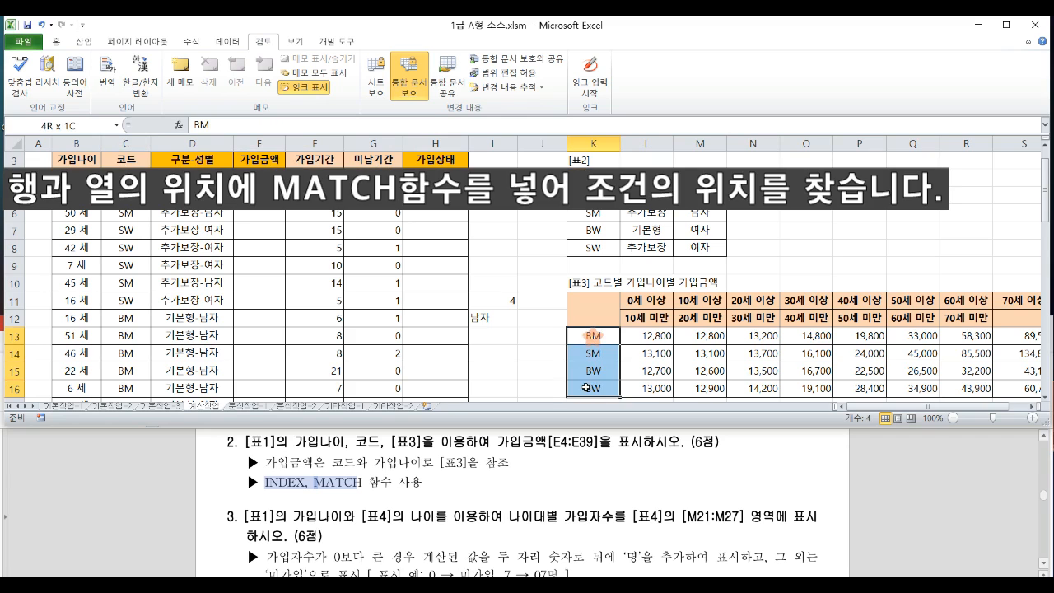
click(595, 338)
Start wrapping the E4 MATCH formula in an INDEX function by inserting INDEX( after the equals sign.
click(196, 124)
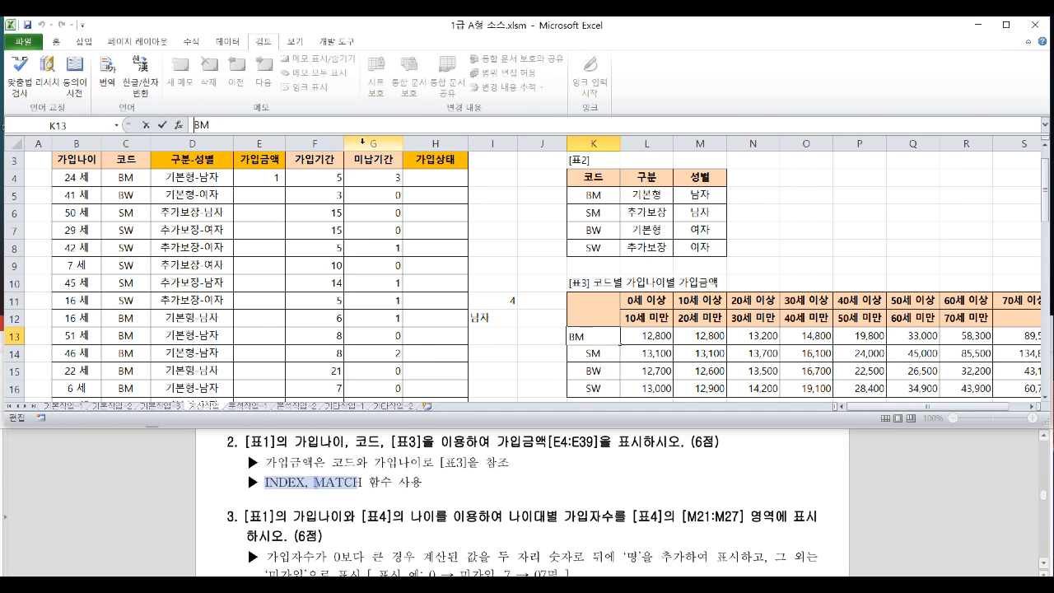
click(262, 177)
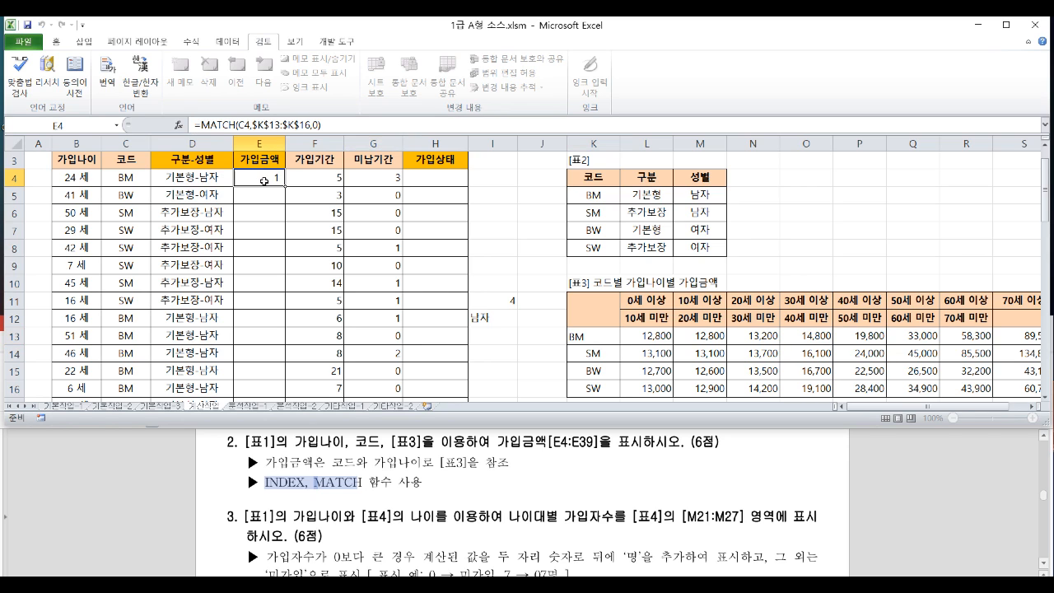
click(198, 124)
text(index)
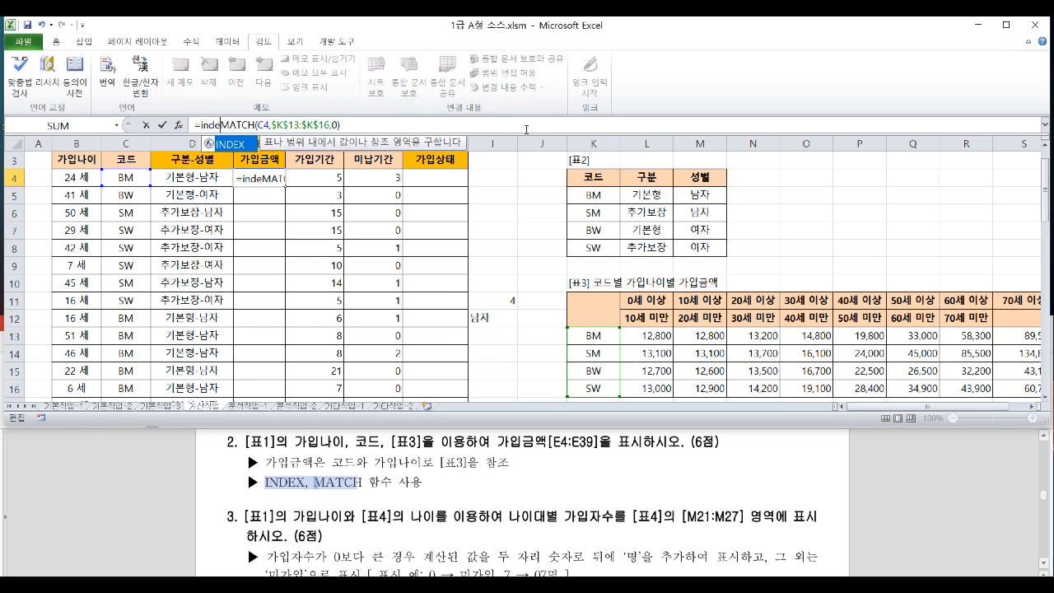
text(()
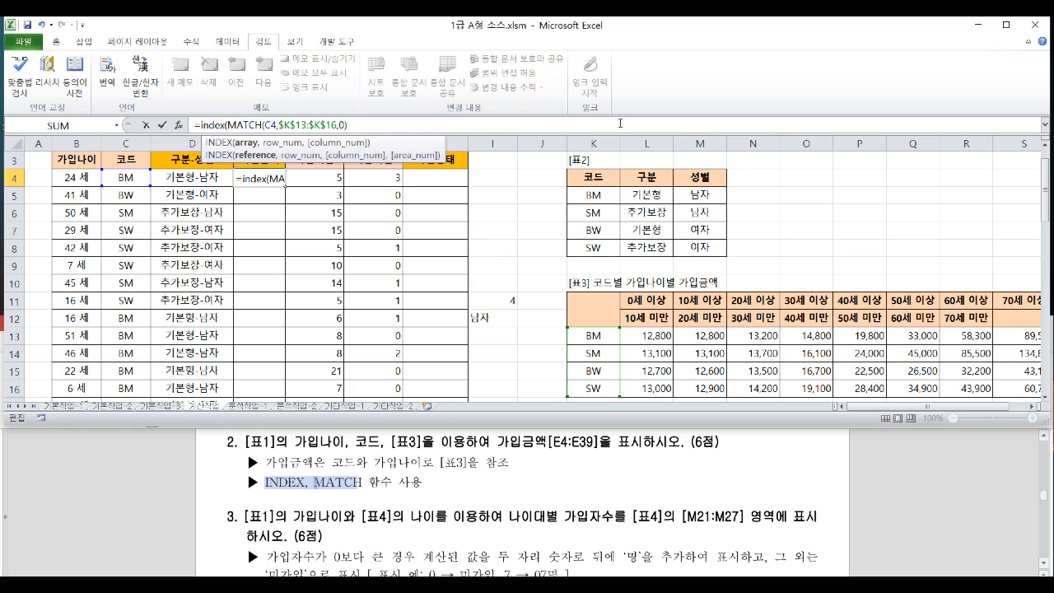
Paste the cut MATCH(B4,$L$11:$S$11,1) after the code MATCH in E4, replacing its equals sign with a comma.
mouse_move(365, 125)
mouse_down()
mouse_move(235, 126)
mouse_move(346, 125)
mouse_up()
click(360, 126)
text(,MATCH(B4,$L$11:$S$11,1),)
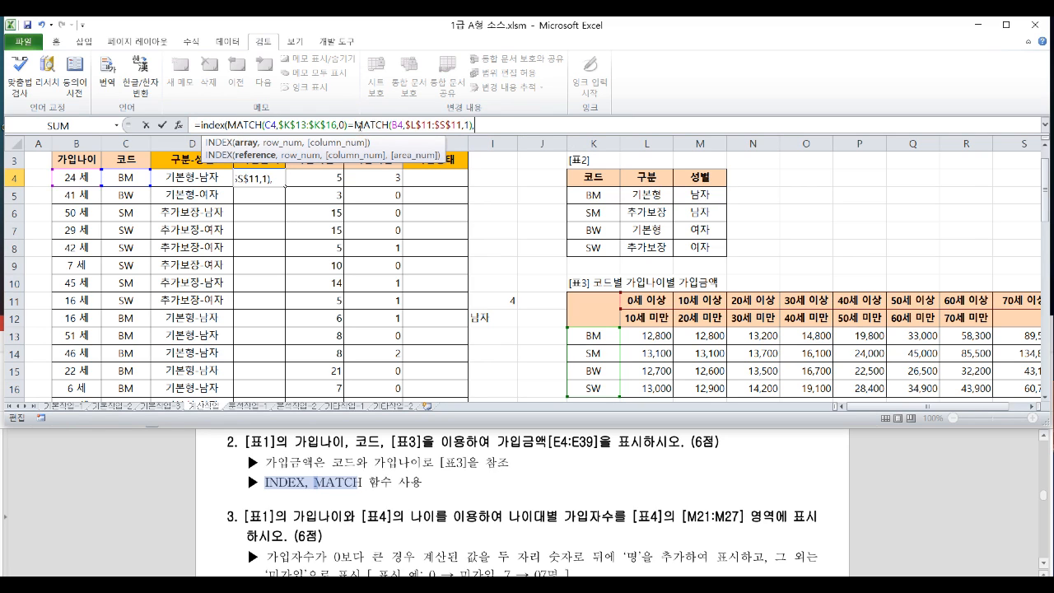
click(384, 125)
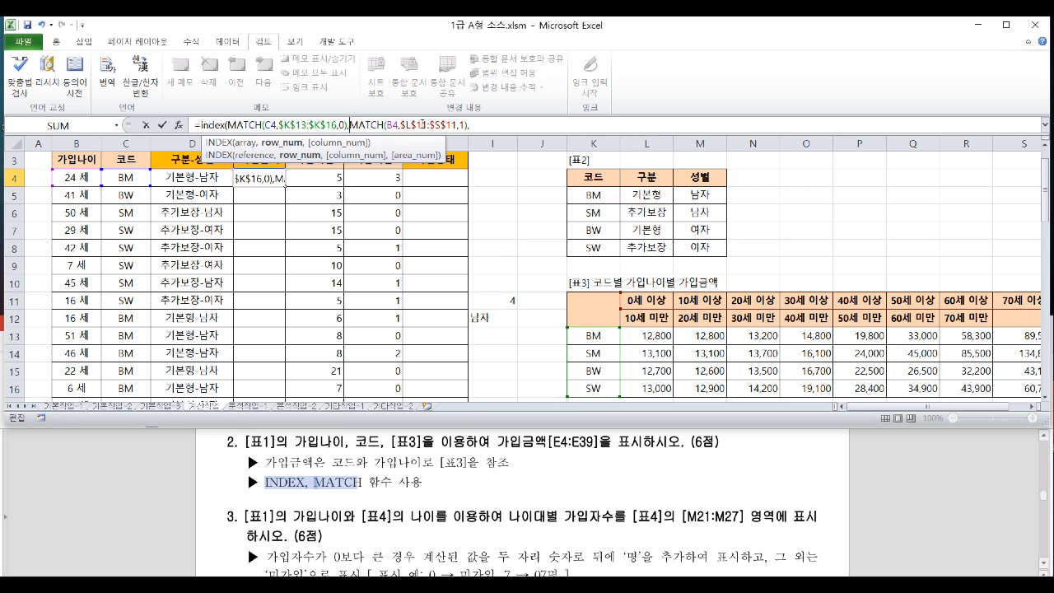
Insert the absolute range $L$13:$S$16 as the INDEX array in E4, followed by a comma before the first MATCH.
click(421, 125)
click(504, 124)
click(368, 126)
click(274, 126)
click(236, 126)
click(229, 125)
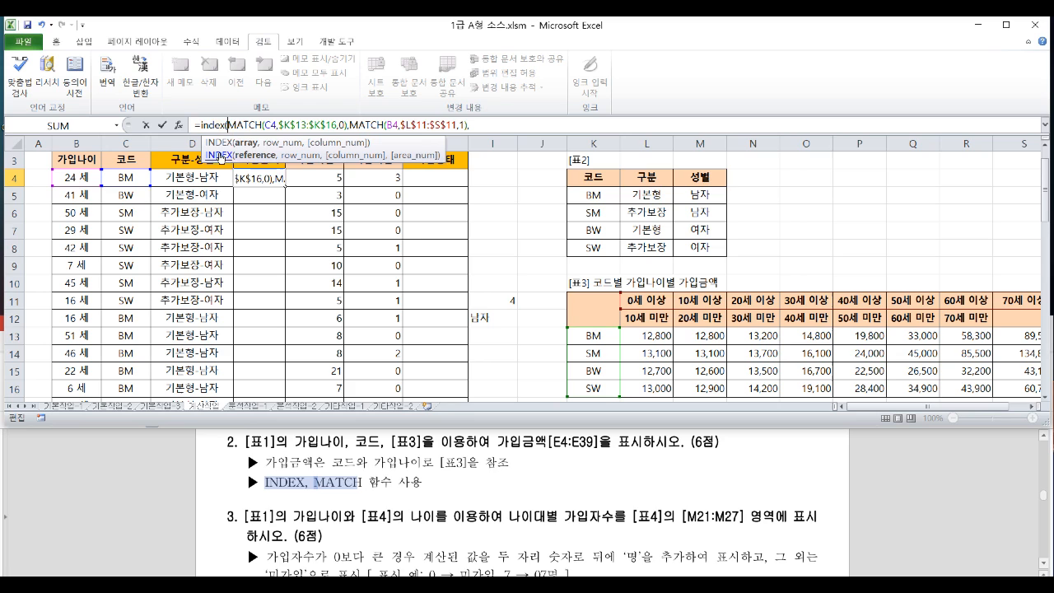
text(,)
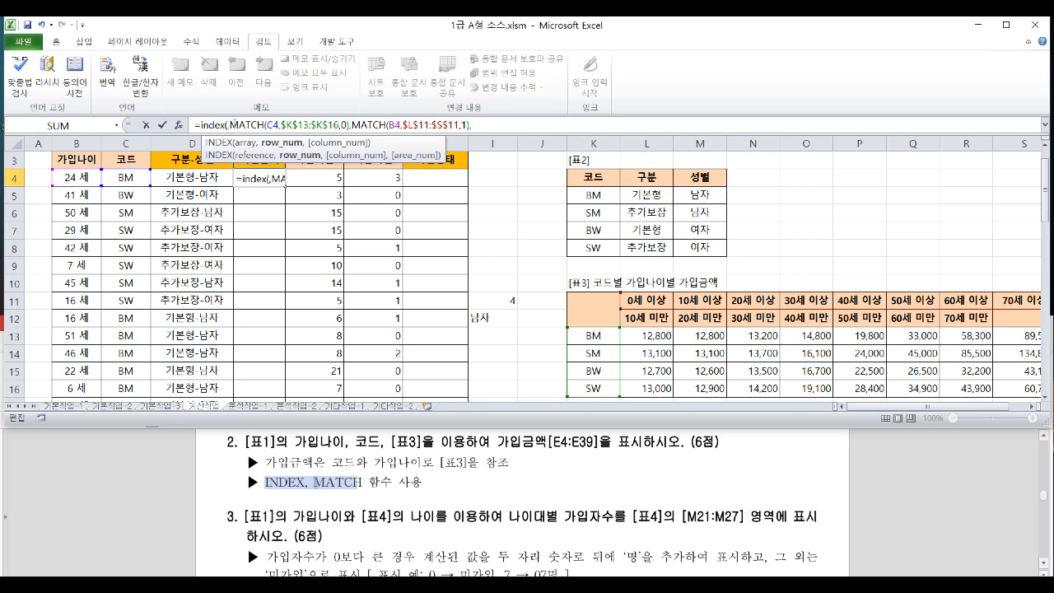
click(227, 125)
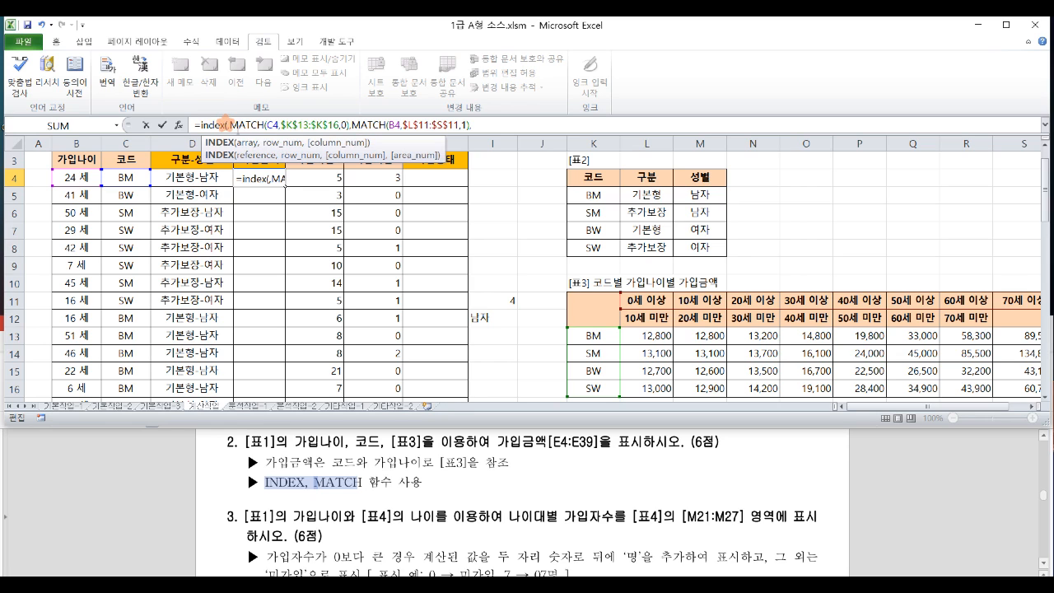
click(229, 125)
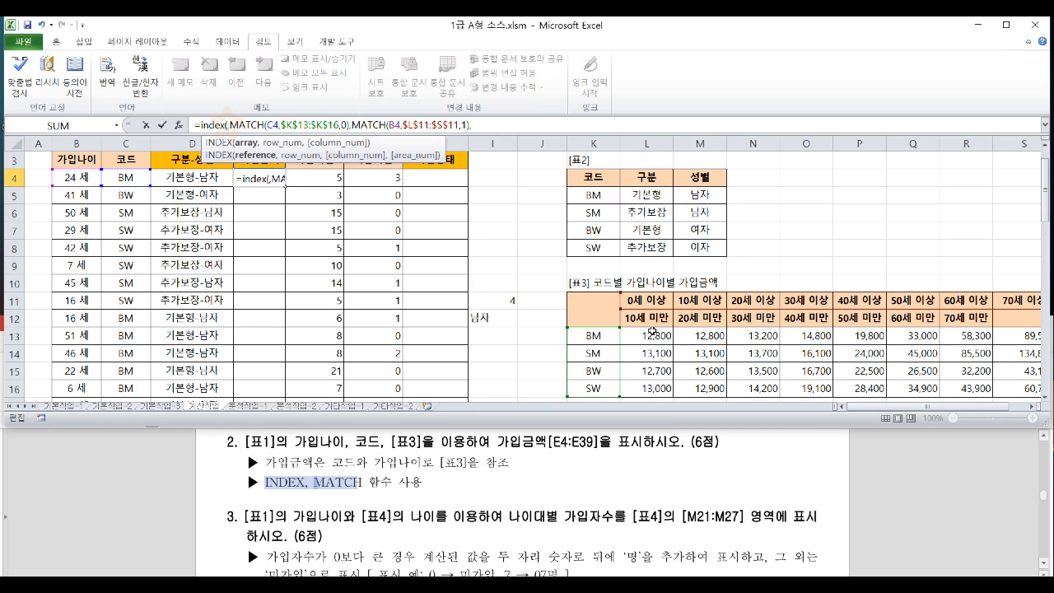
drag(647, 336, 1017, 387)
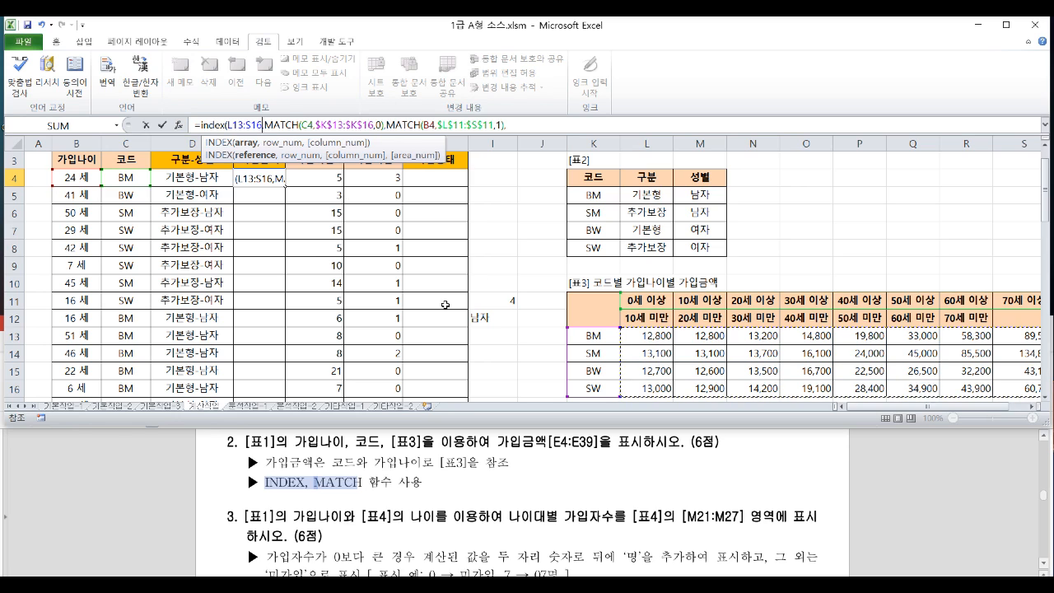
key(F4)
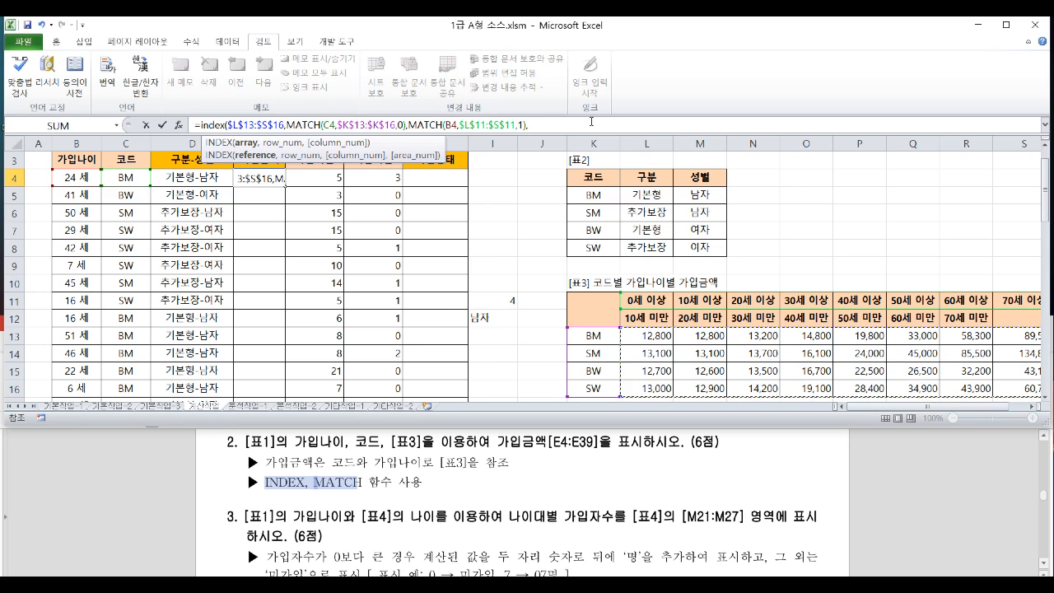
Replace the trailing comma of the E4 formula with a closing parenthesis and enter the formula.
key(BackSpace)
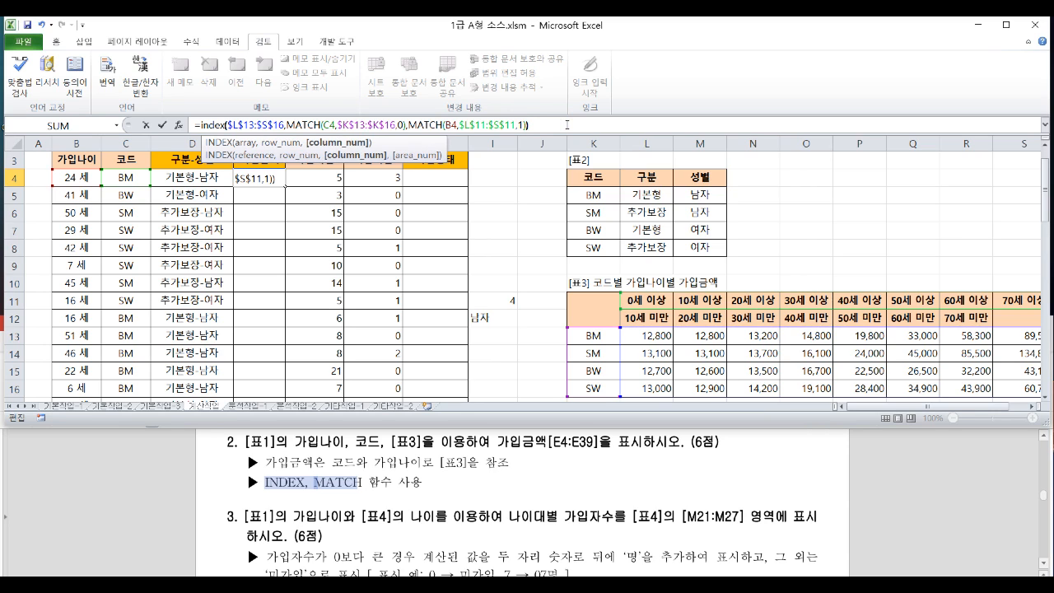
text())
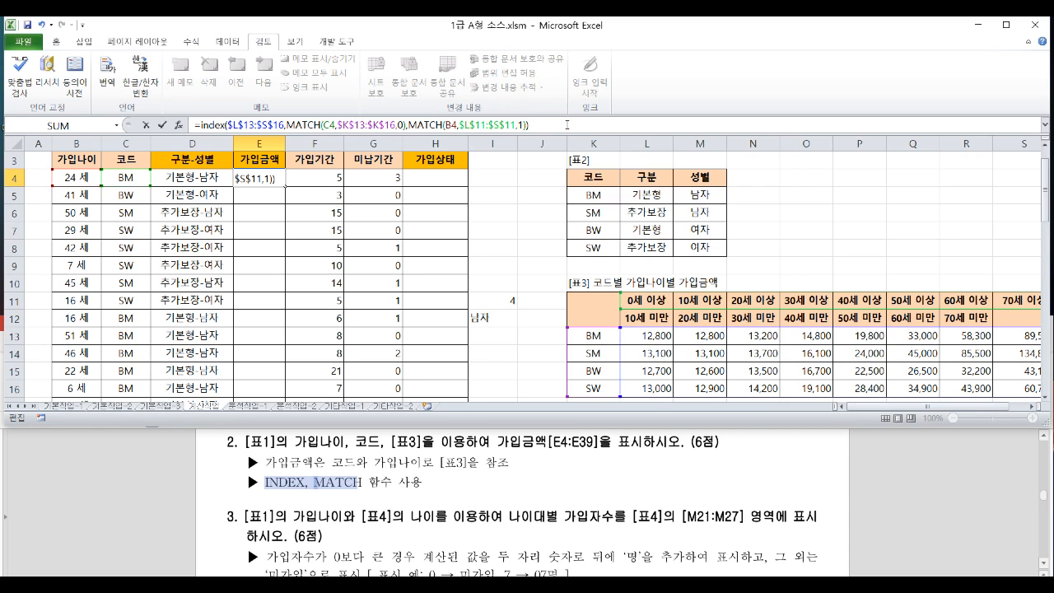
key(Return)
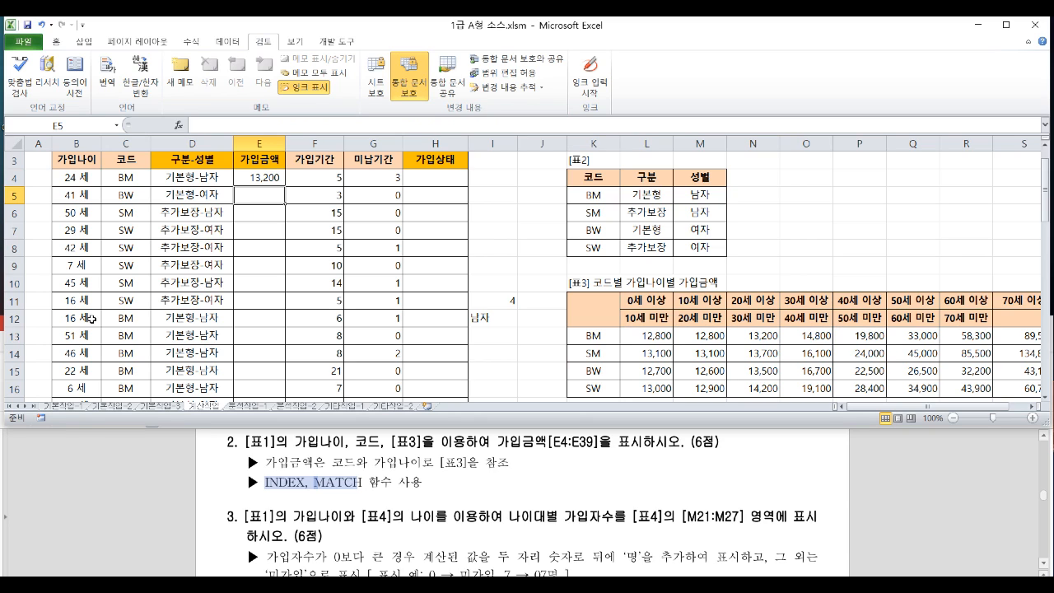
Check the E4 result by tracing the age in B4 and the code in C4 to their intersection in [표3].
click(257, 177)
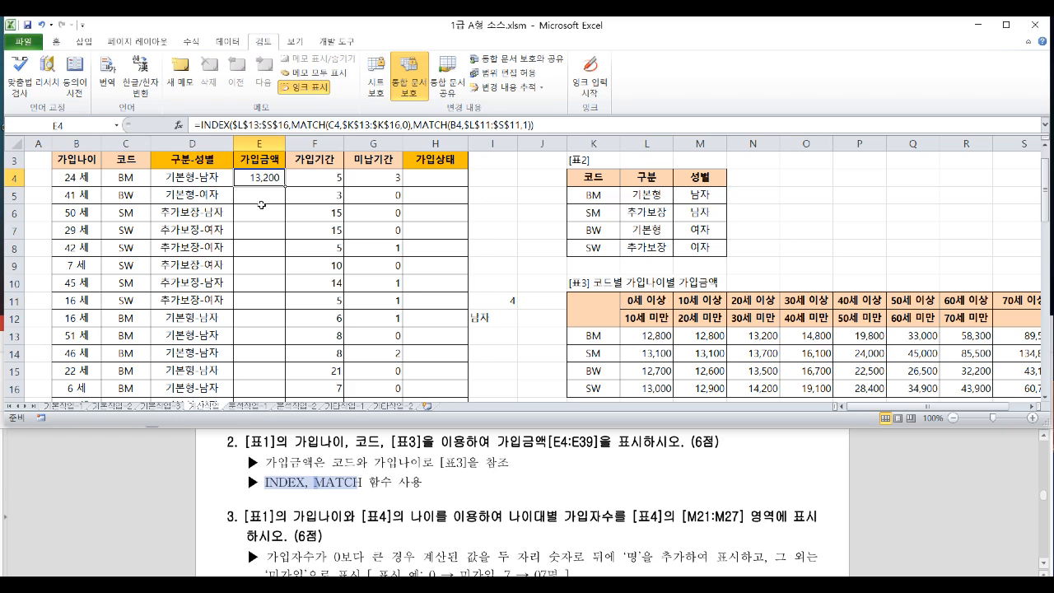
click(75, 177)
click(121, 180)
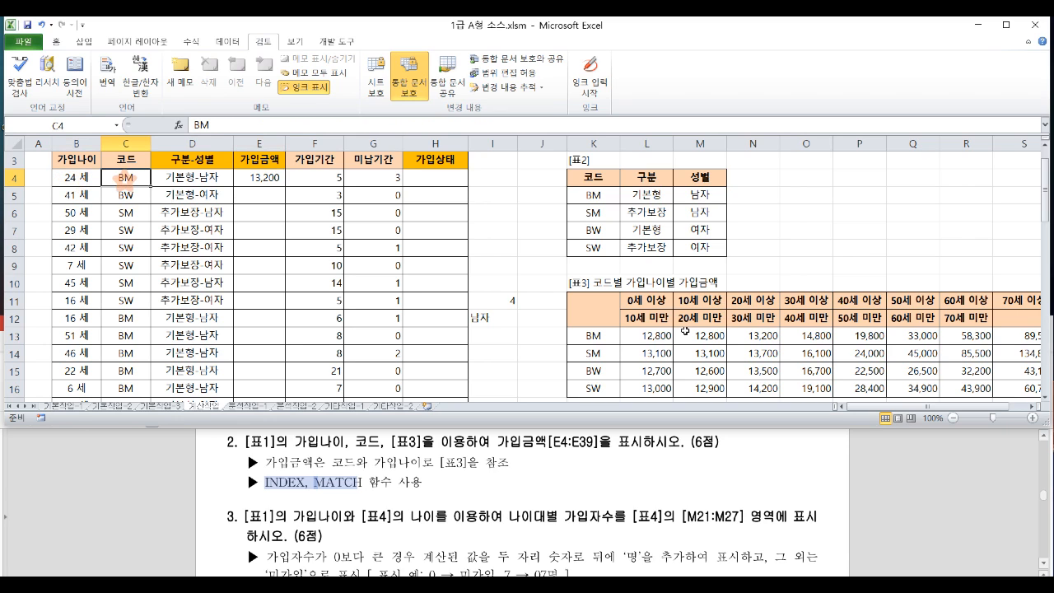
click(767, 336)
drag(606, 336, 828, 329)
drag(750, 297, 745, 355)
drag(603, 335, 843, 338)
drag(752, 294, 752, 387)
click(765, 335)
Fill the E4 INDEX formula down through E39 and review the filled 가입금액 column.
click(262, 175)
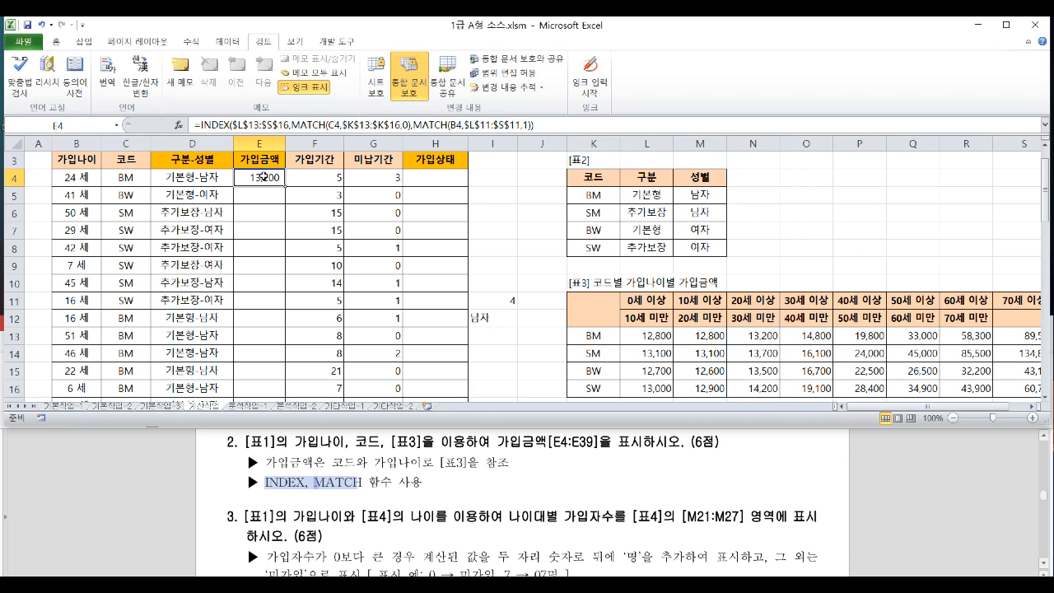
double_click(285, 186)
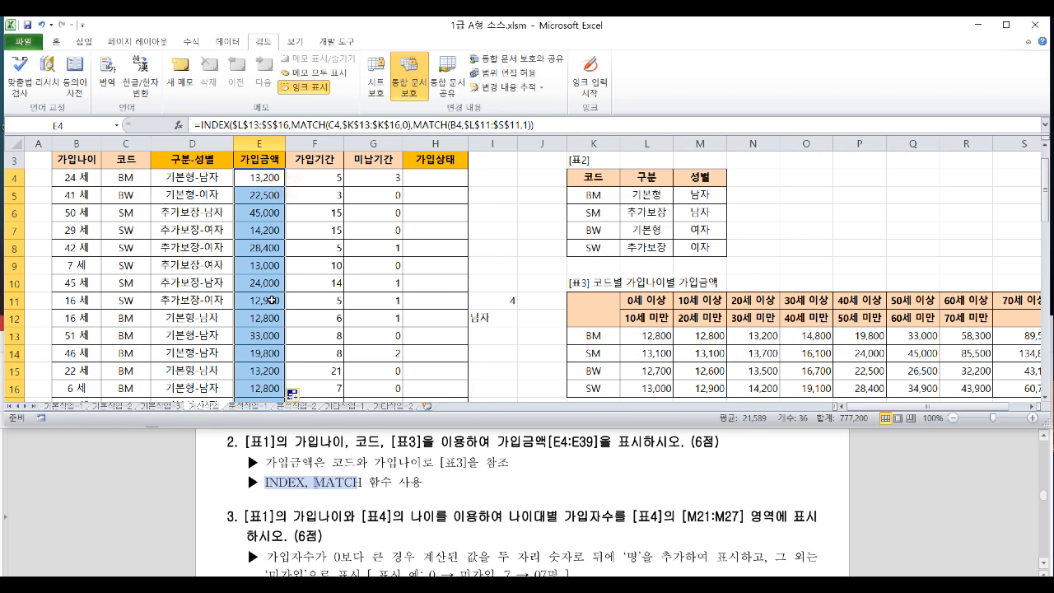
scroll(271, 300, down, 10)
scroll(294, 266, up, 5)
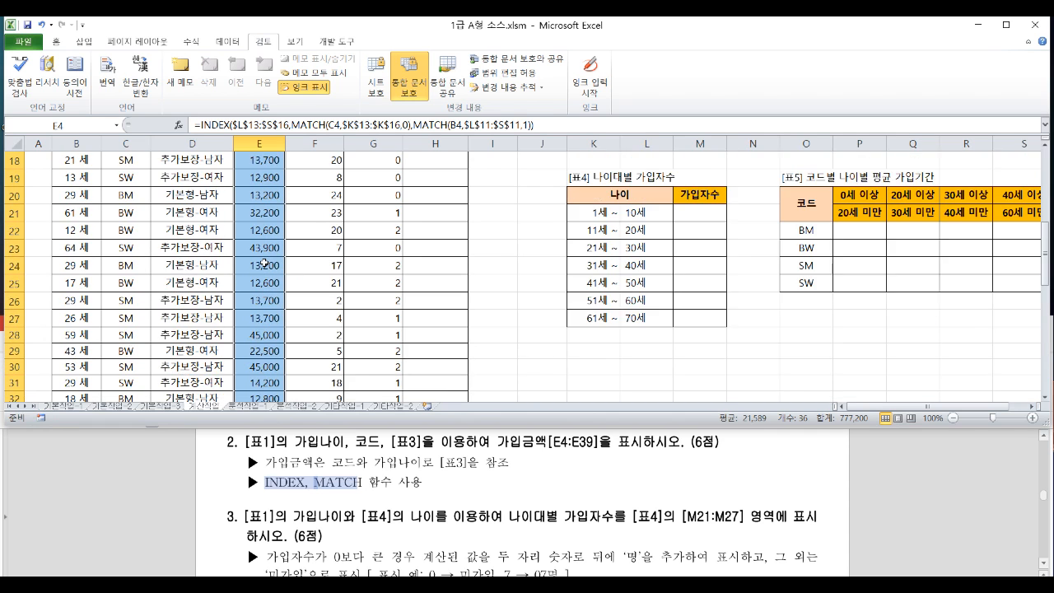
scroll(264, 264, up, 6)
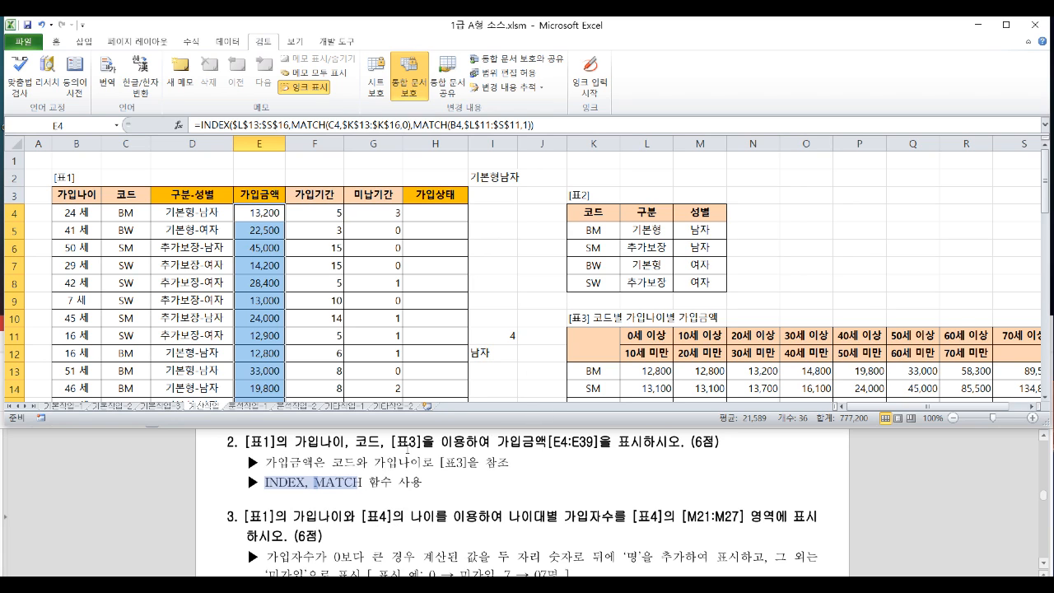
Read task 3 in the PDF instructions and locate the 가입나이 column of [표1] and M21:M27 of [표4].
click(360, 476)
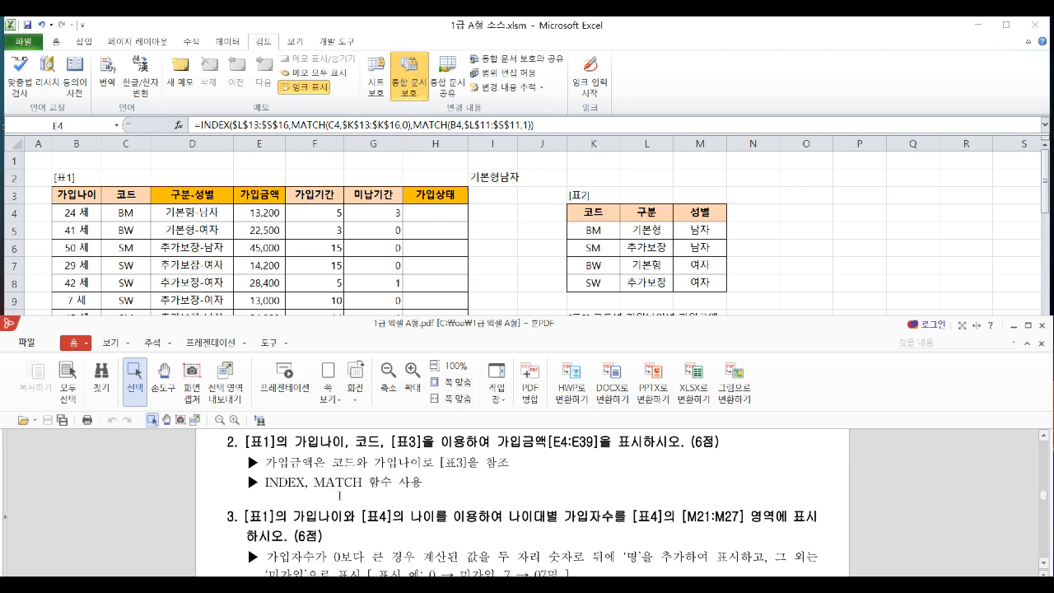
scroll(339, 495, down, 1)
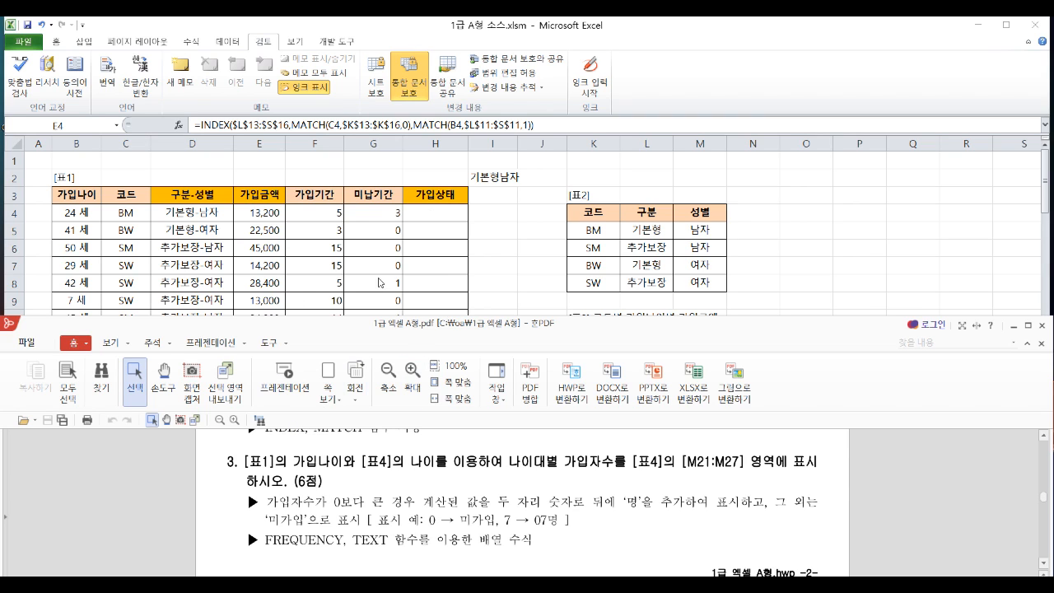
click(378, 256)
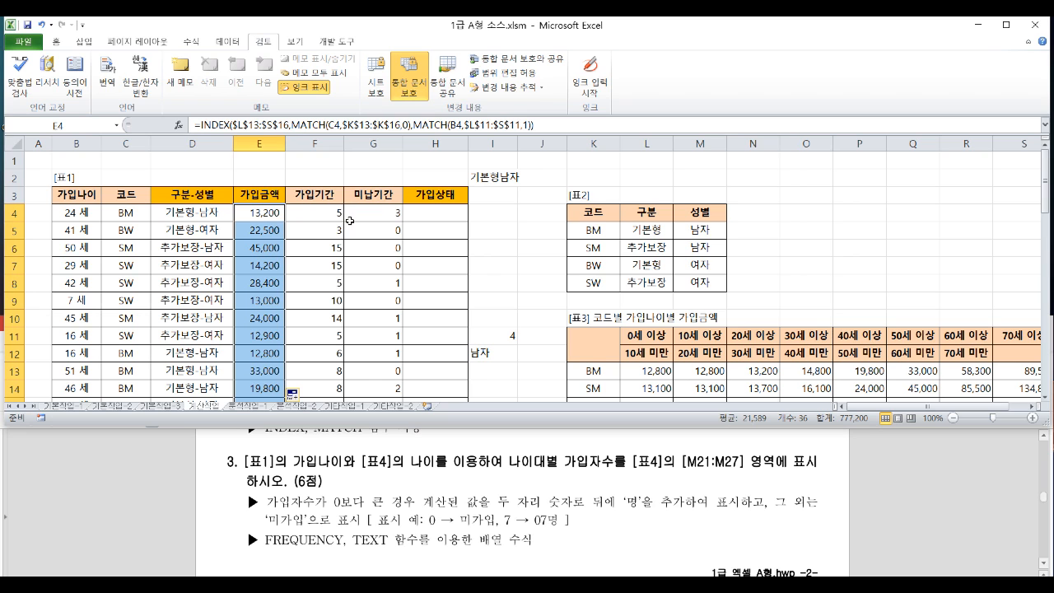
click(80, 198)
scroll(626, 318, down, 5)
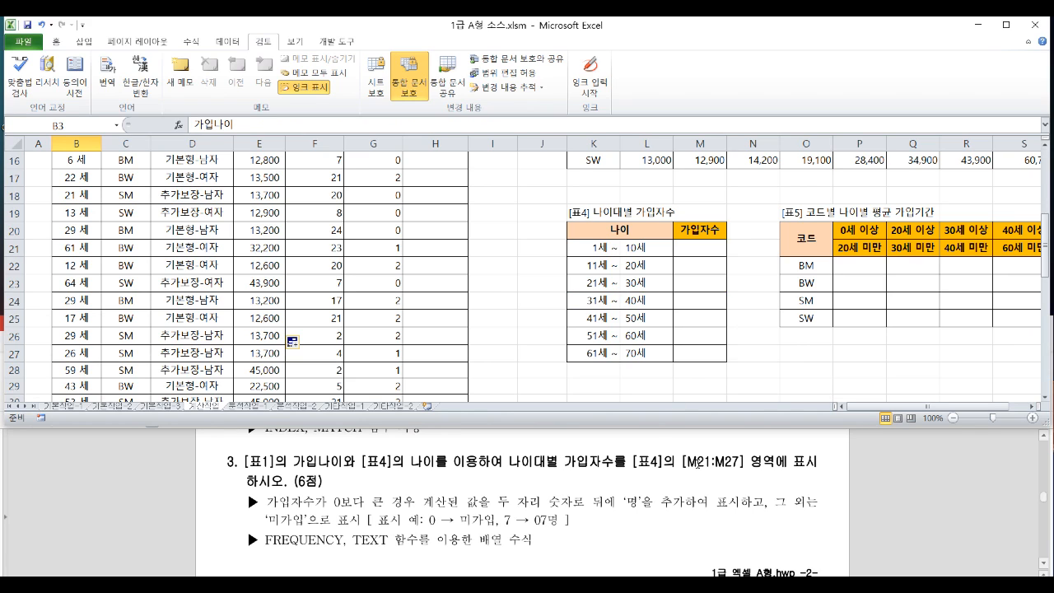
drag(682, 249, 705, 352)
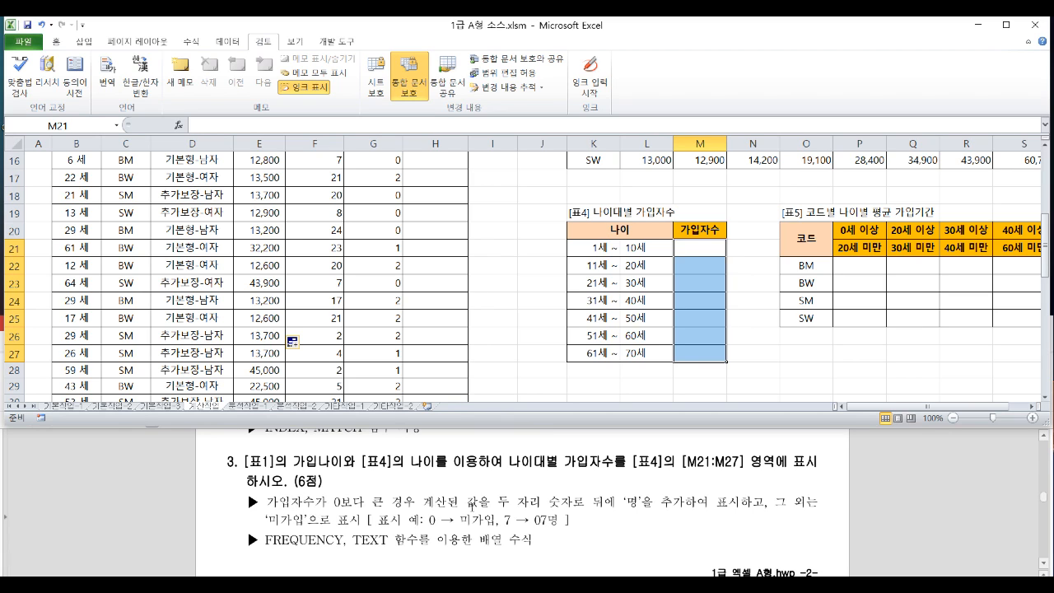
Examine task 3's conditions on the '명' and '미가입' display format and the required FREQUENCY and TEXT array formula.
click(635, 503)
double_click(635, 503)
drag(265, 519, 577, 522)
click(579, 522)
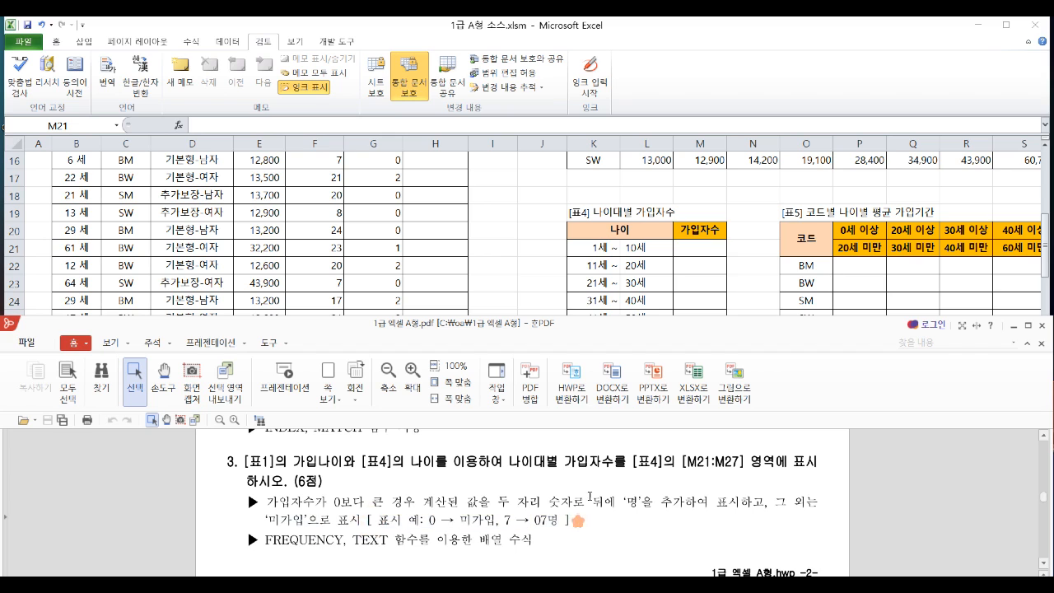
drag(262, 544, 387, 548)
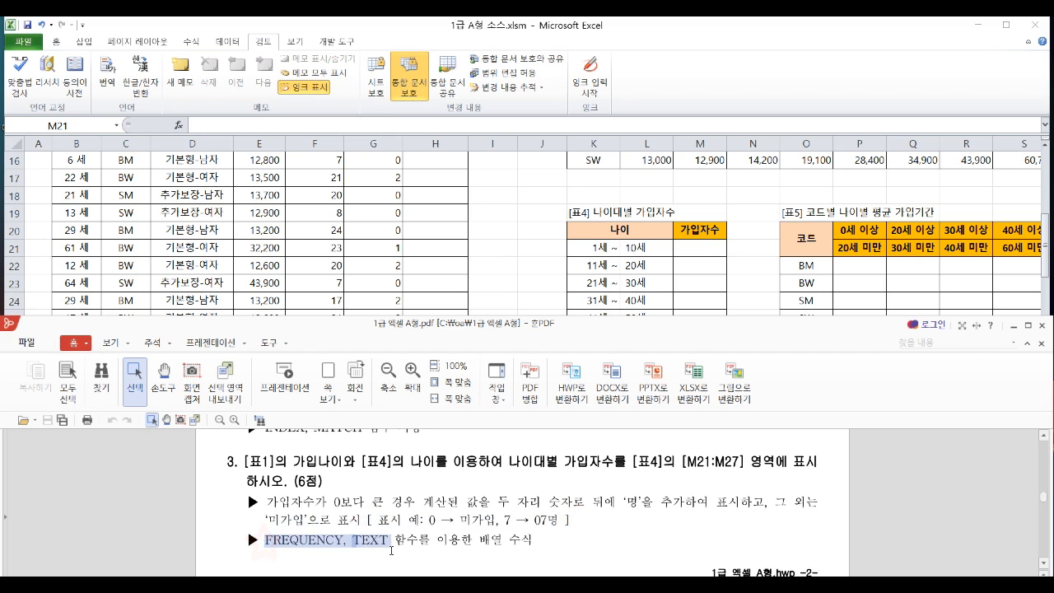
click(388, 549)
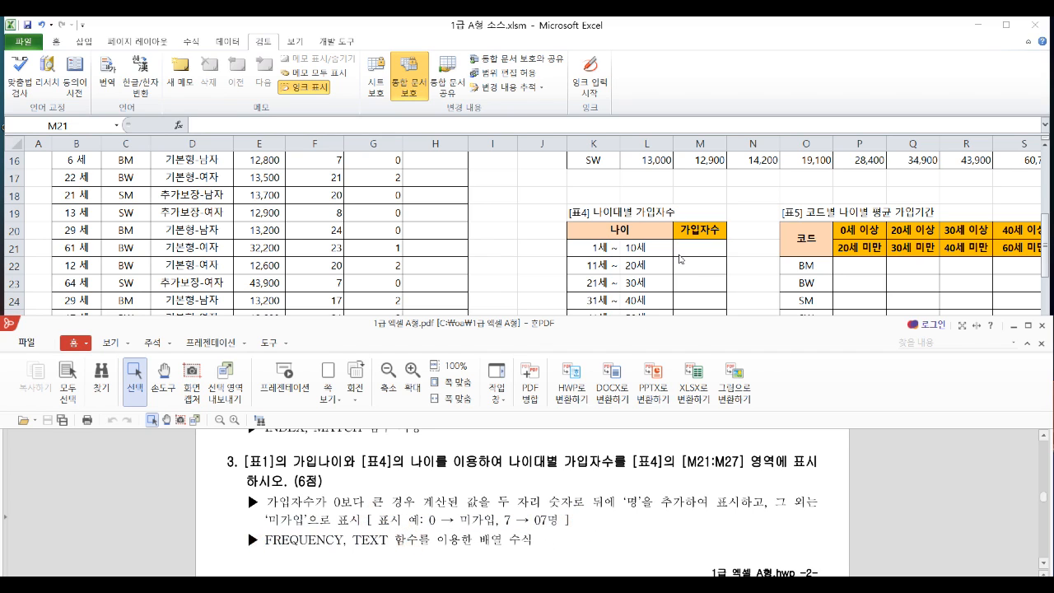
click(684, 251)
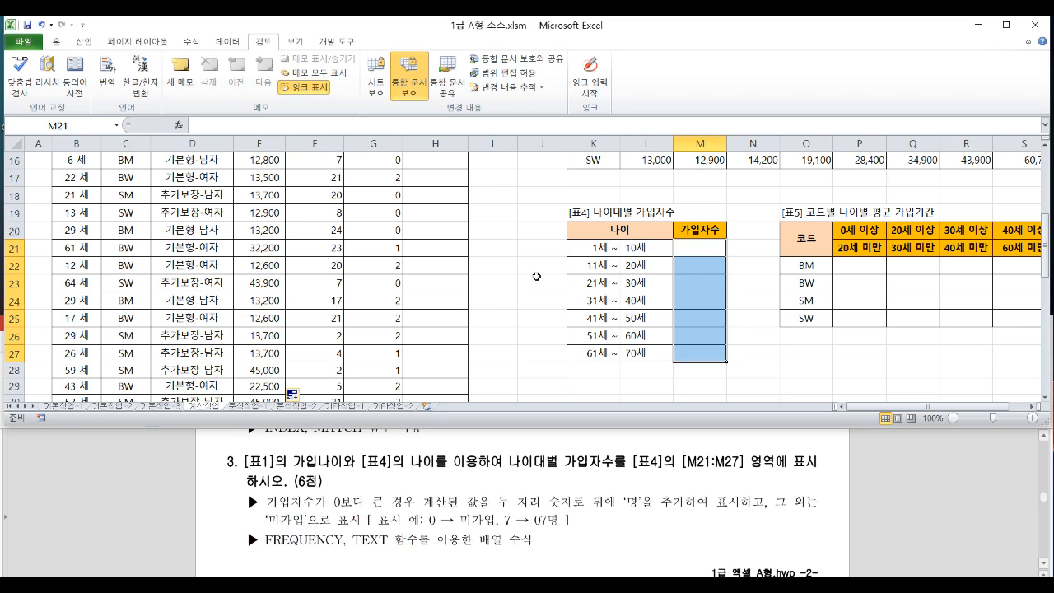
click(590, 544)
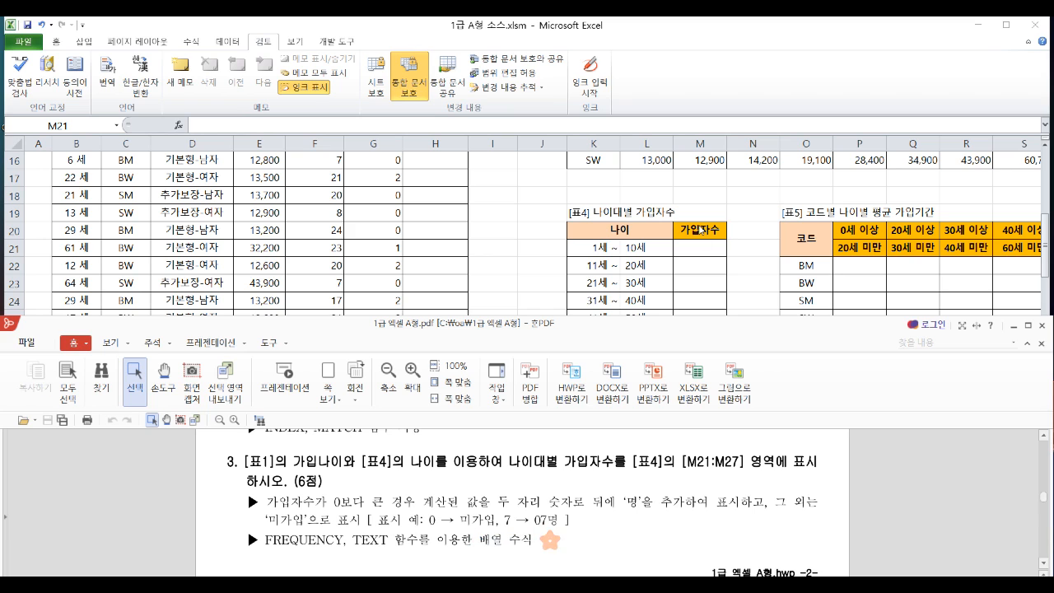
click(704, 250)
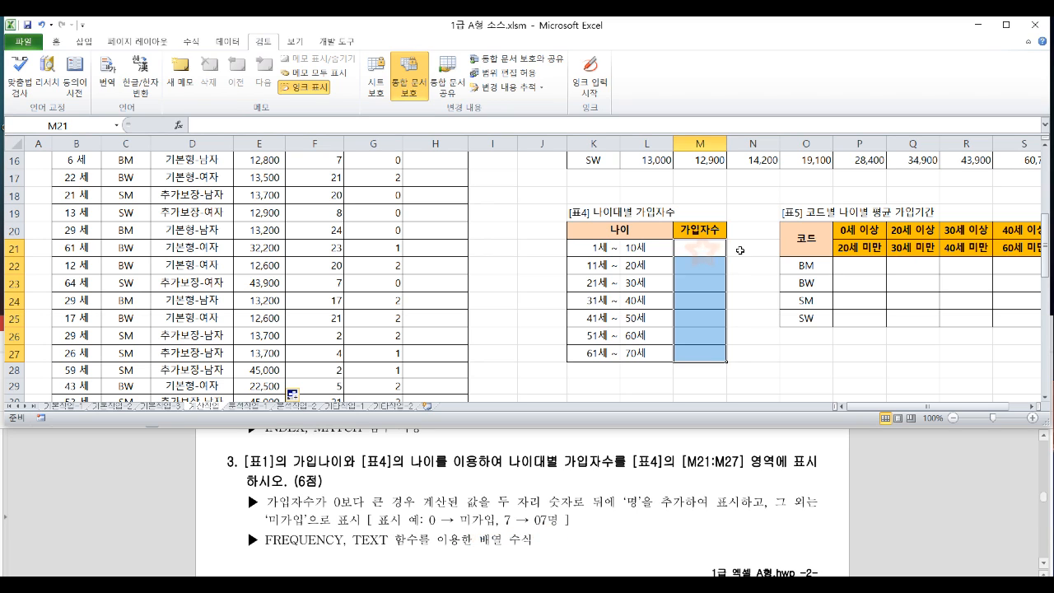
click(740, 250)
Select M21:M27 and start a FREQUENCY formula for the 가입자수 column of [표4].
drag(706, 250, 704, 353)
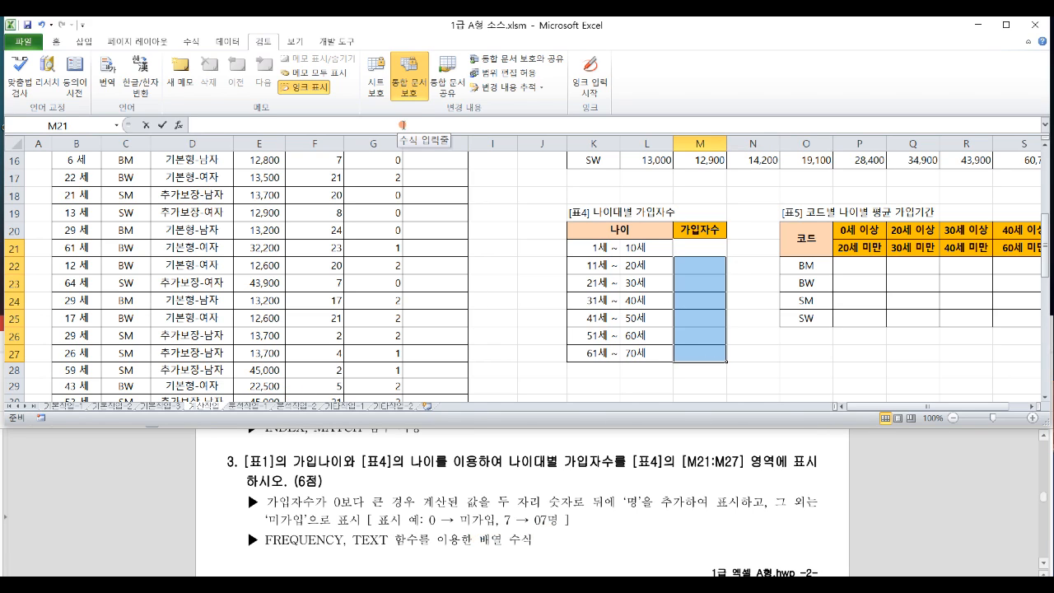
click(407, 127)
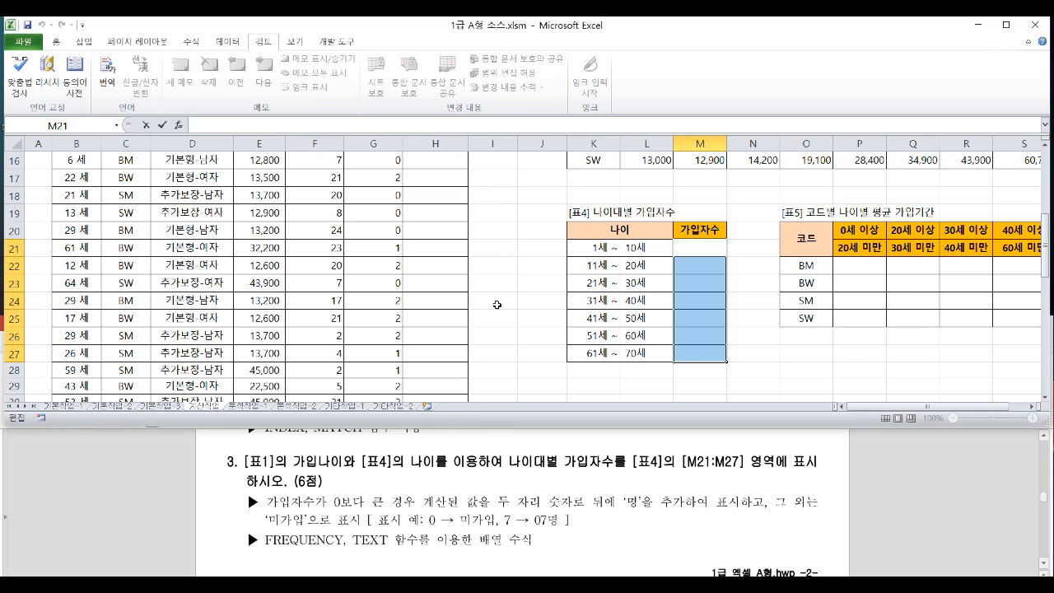
text(=fr)
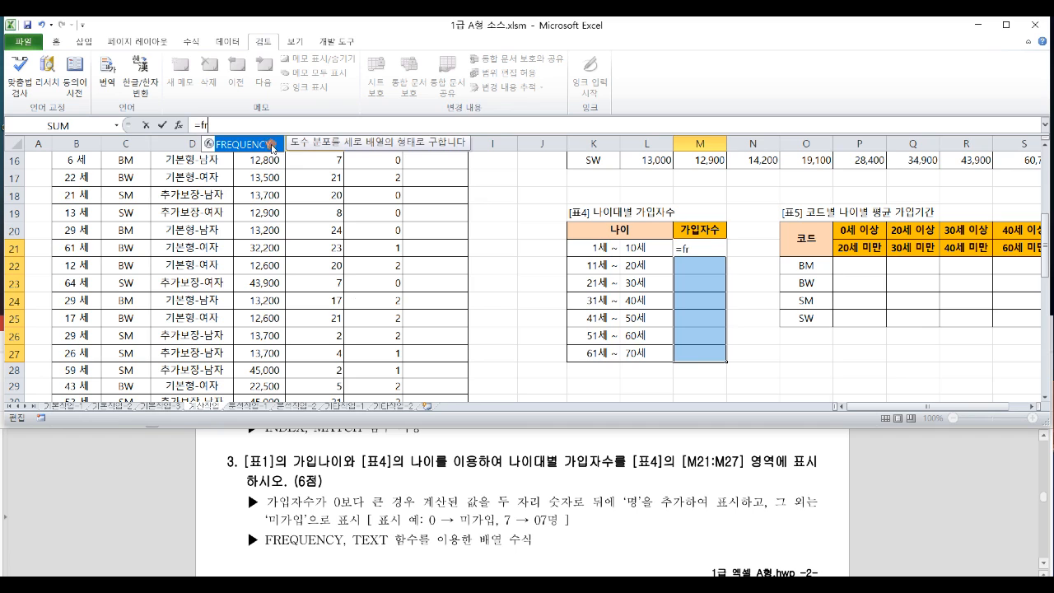
key(Tab)
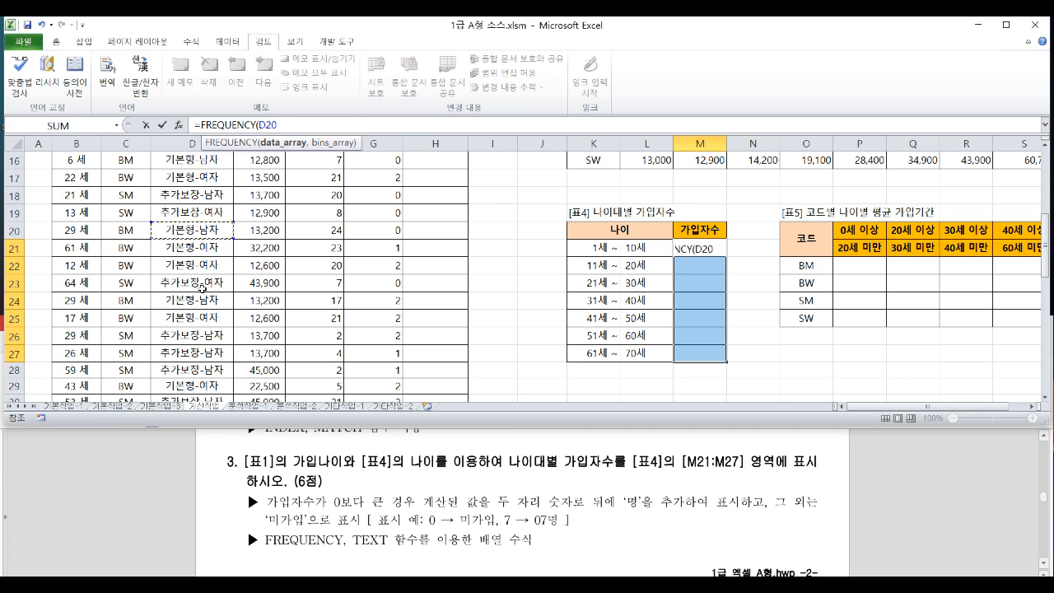
Set the FREQUENCY data array to the ages in B4:B39 and add a comma for the bins argument.
click(85, 199)
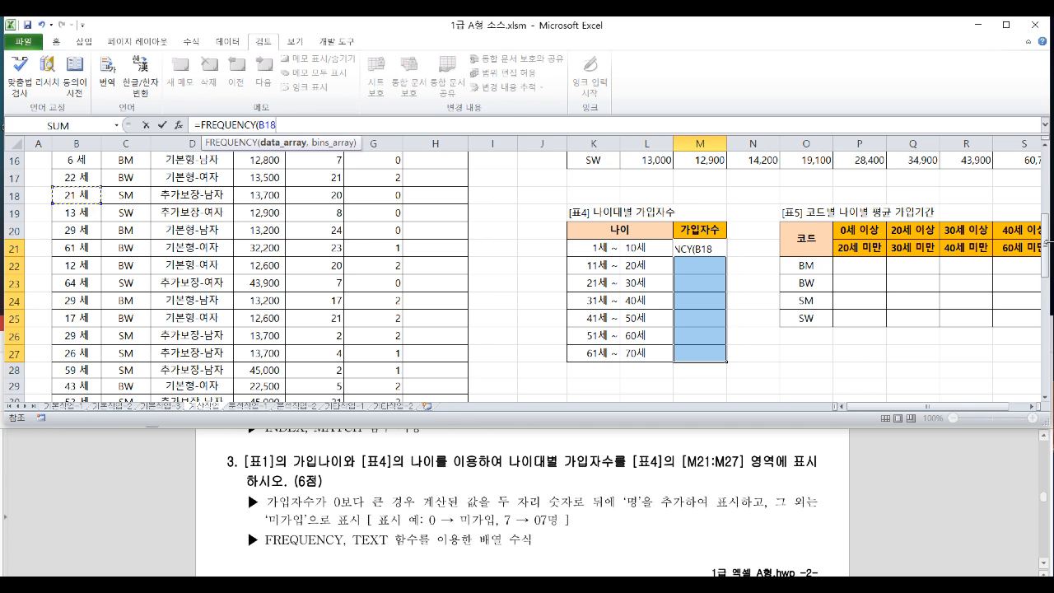
scroll(1044, 177, up, 5)
click(74, 216)
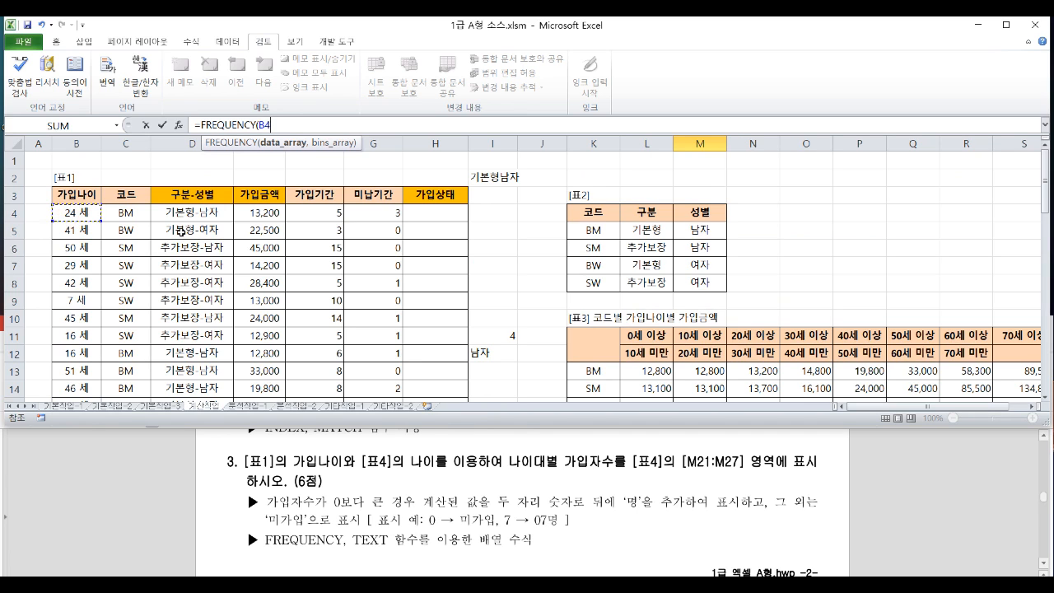
key(ctrl+shift+Down)
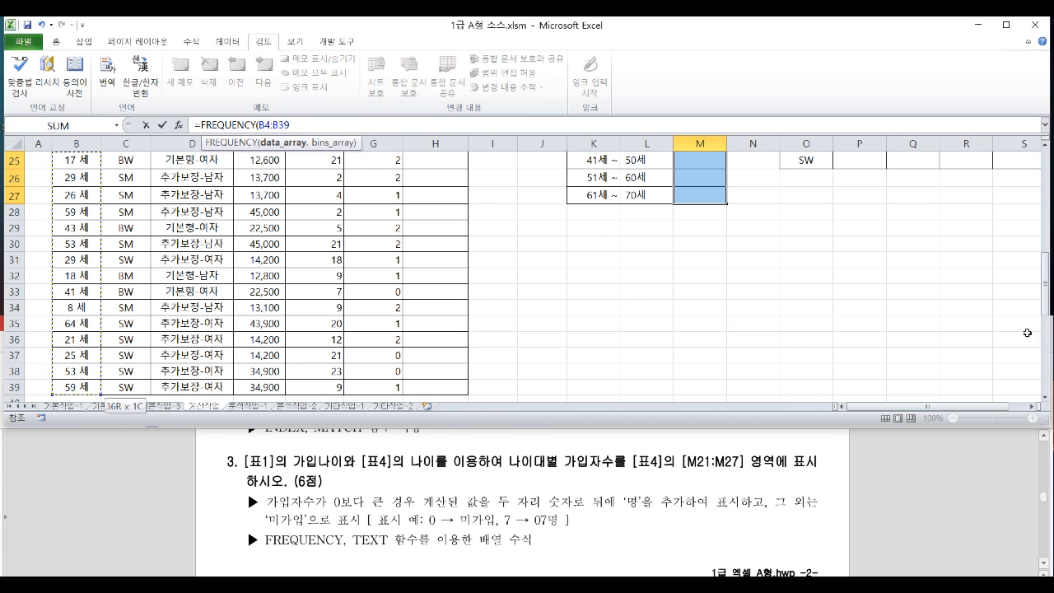
scroll(647, 285, up, 4)
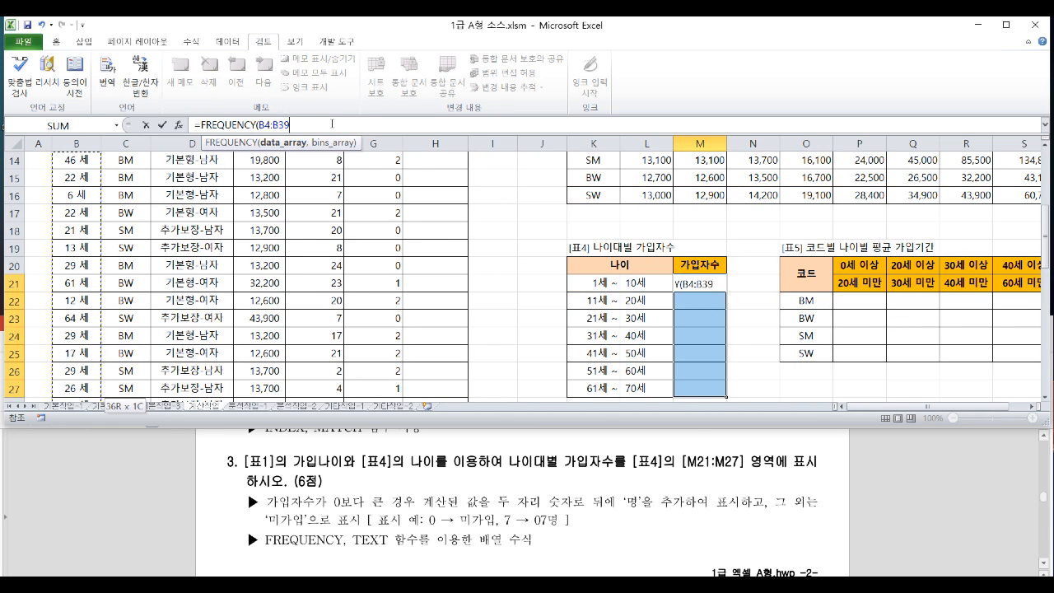
text(,)
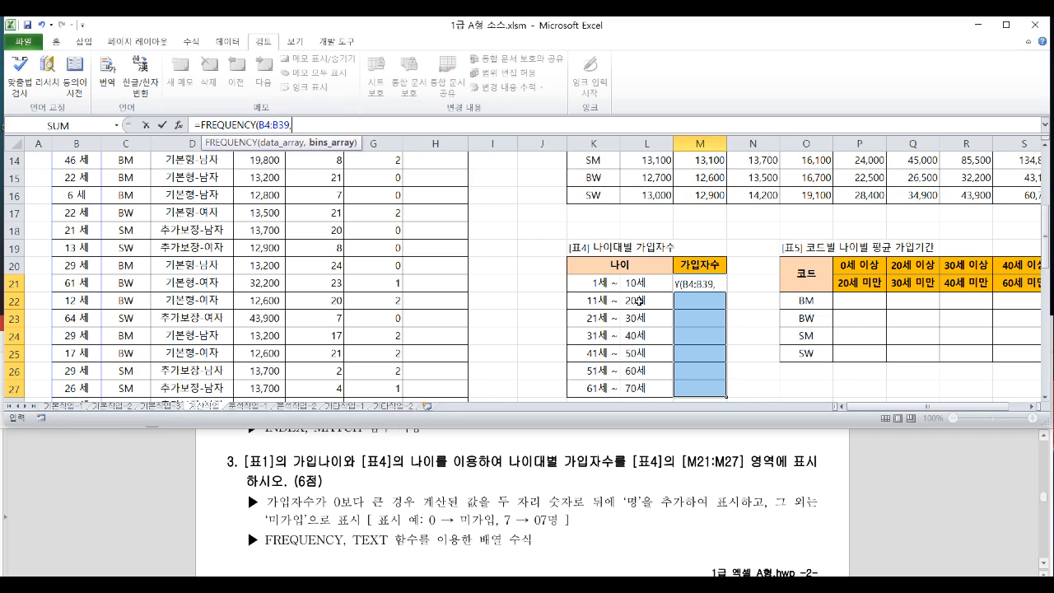
Set the FREQUENCY bins array to the upper age limits in L21:L27 and close the function.
click(603, 285)
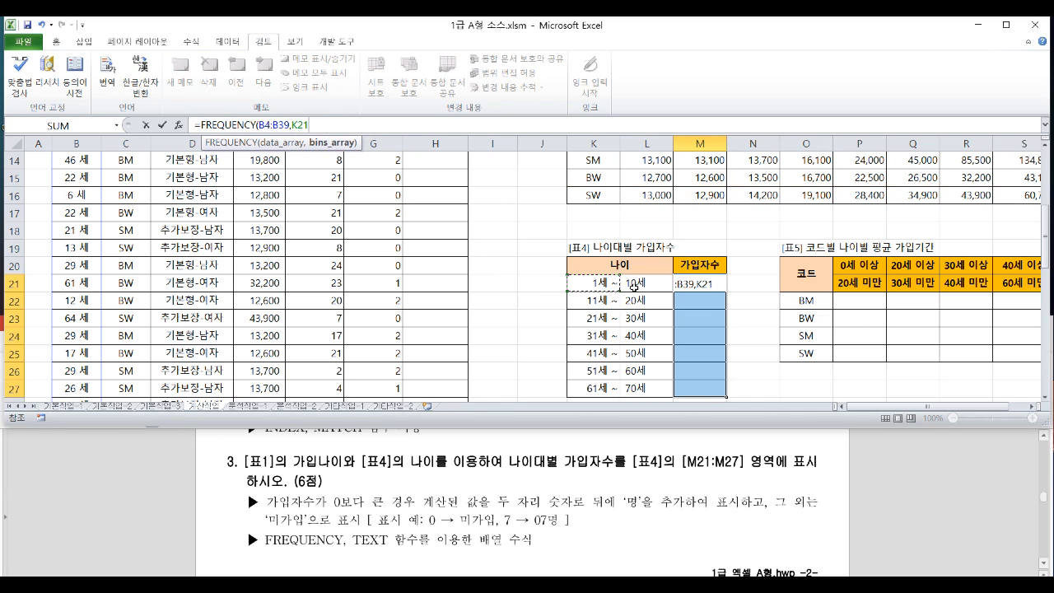
click(606, 300)
drag(643, 284, 658, 389)
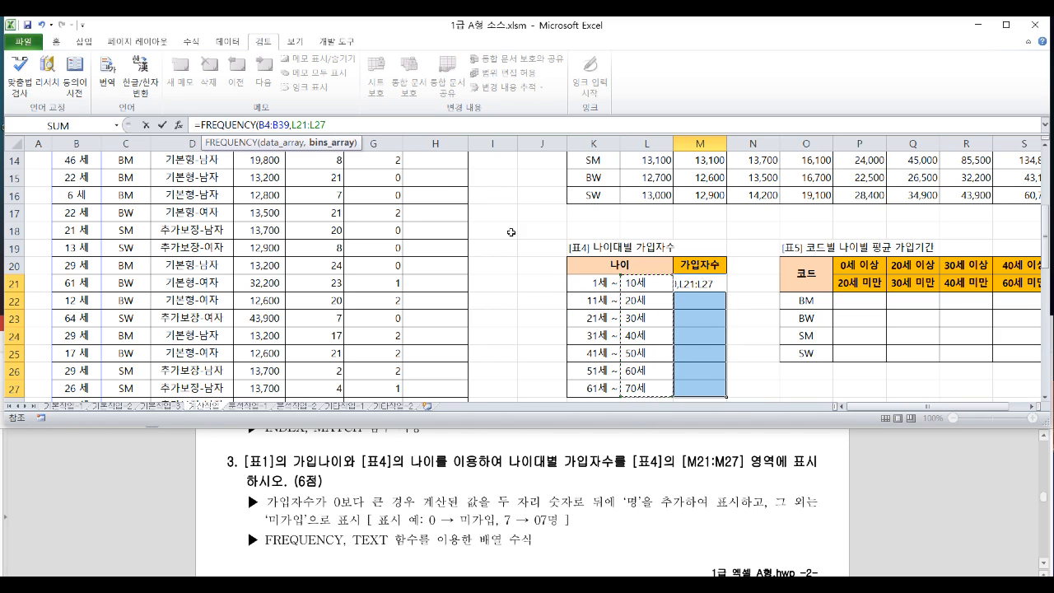
text())
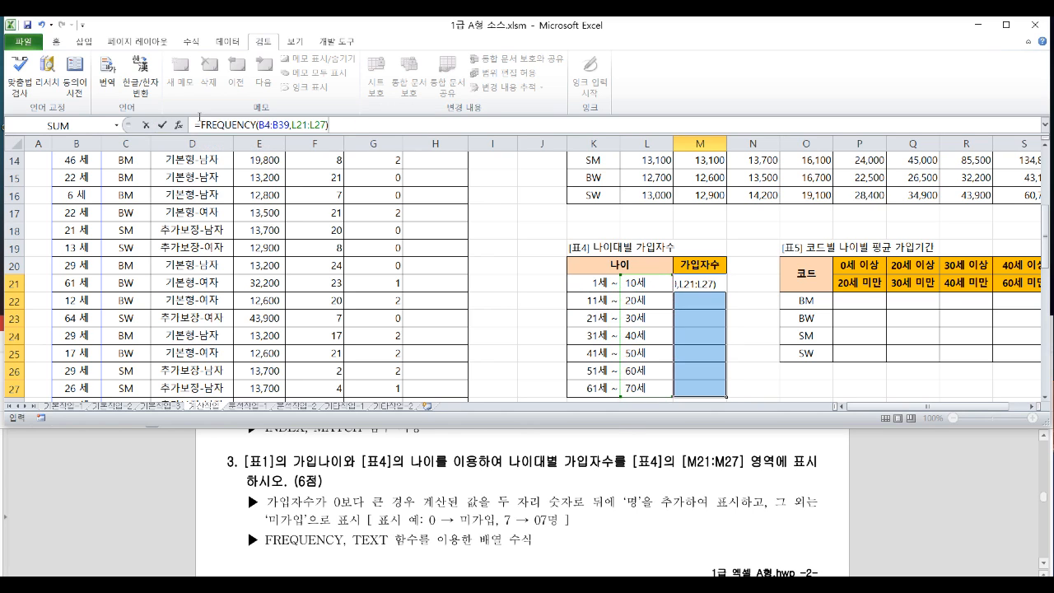
Wrap the FREQUENCY function in a TEXT function and add a comma for the format argument.
click(198, 124)
text(text)
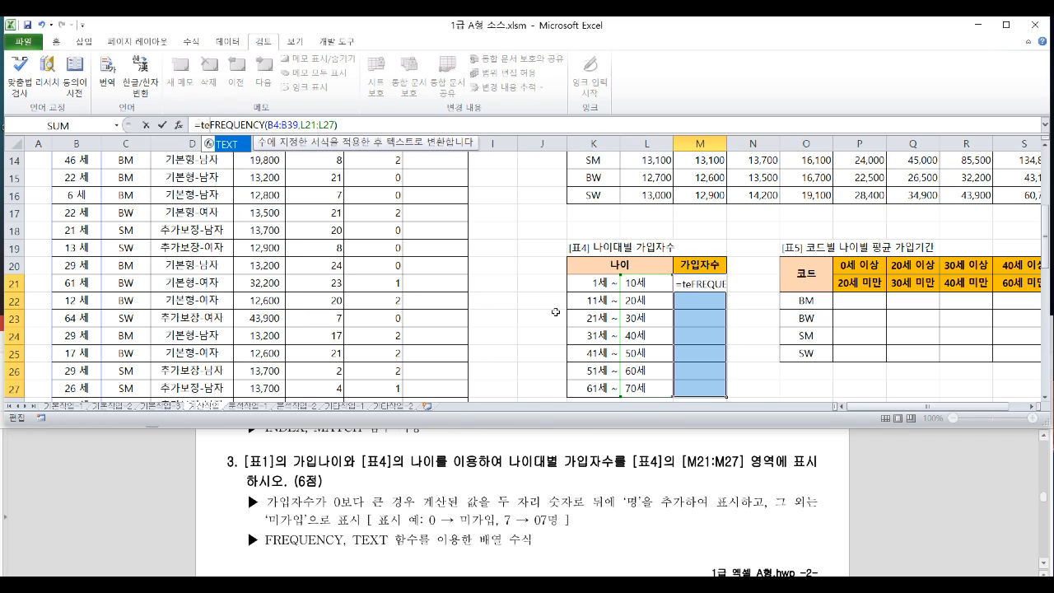
text(()
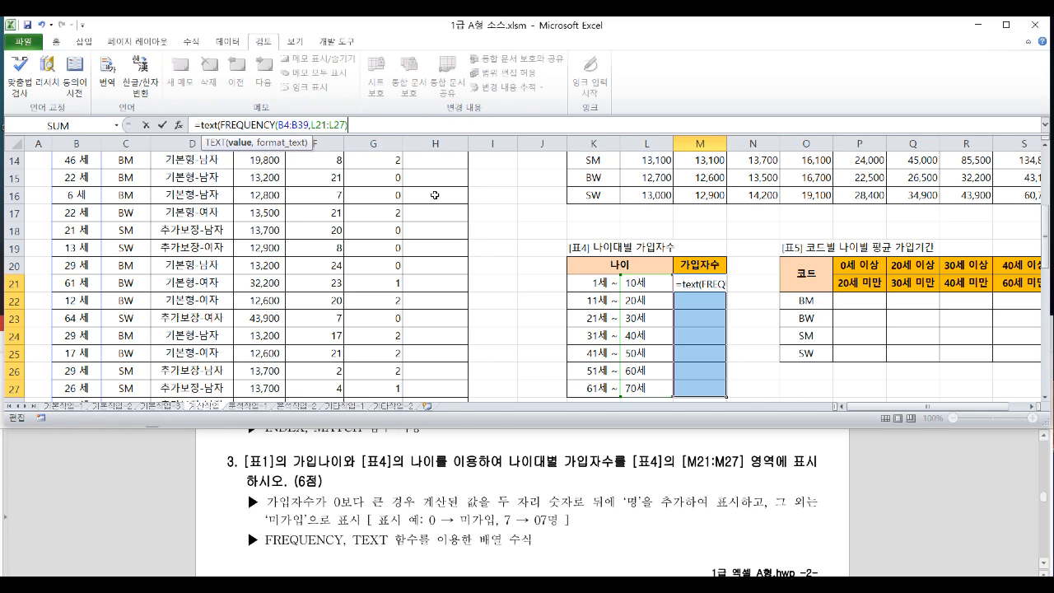
text(,)
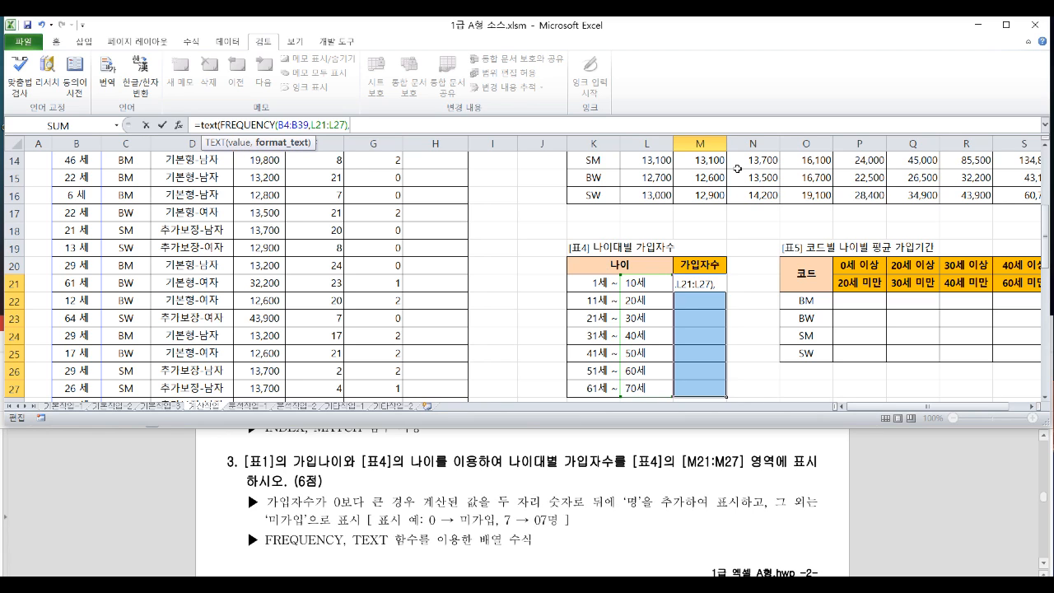
Set the TEXT format to "00명;;""미가입""" and enter the formula as an array formula in M21:M27.
text("00명)
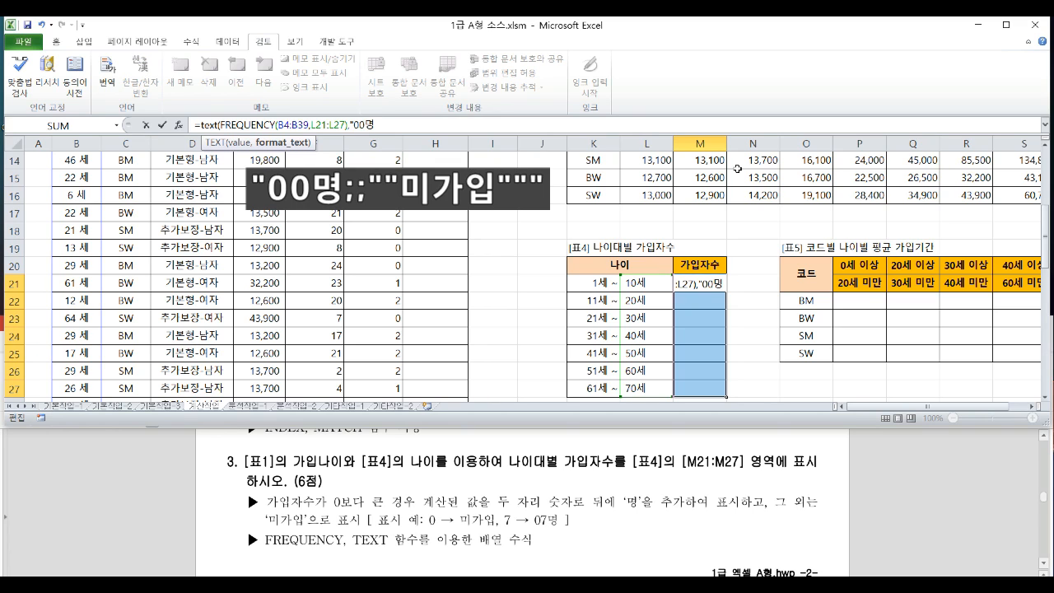
text(;;)
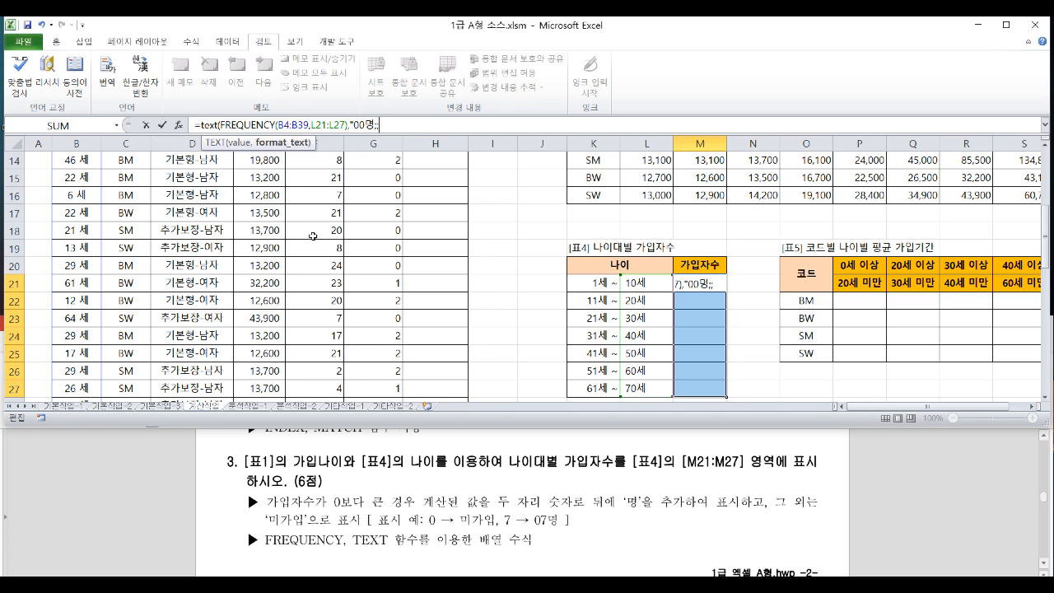
text("")
text(미가입)
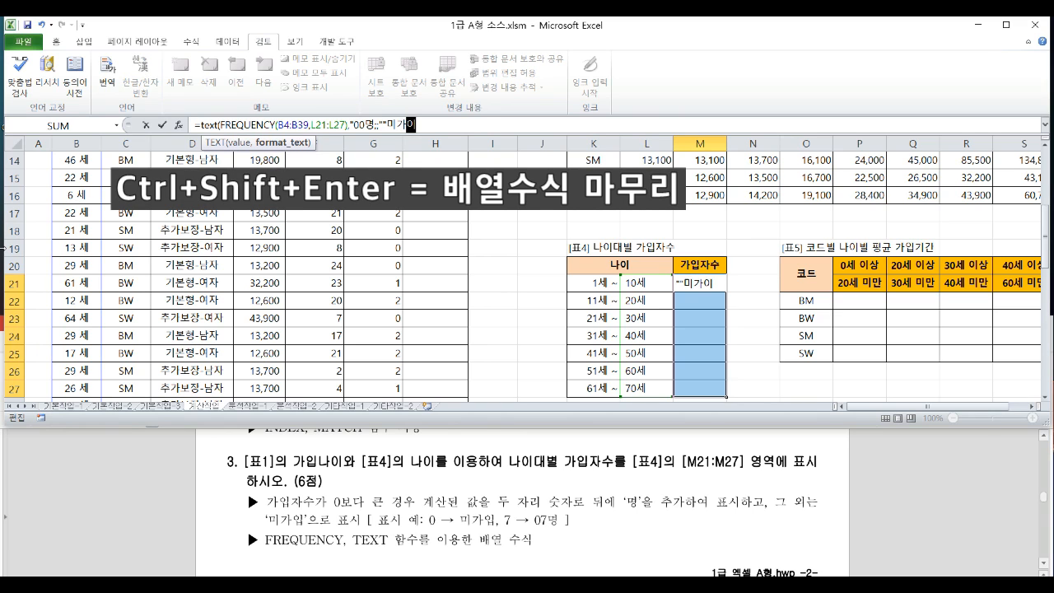
text("")
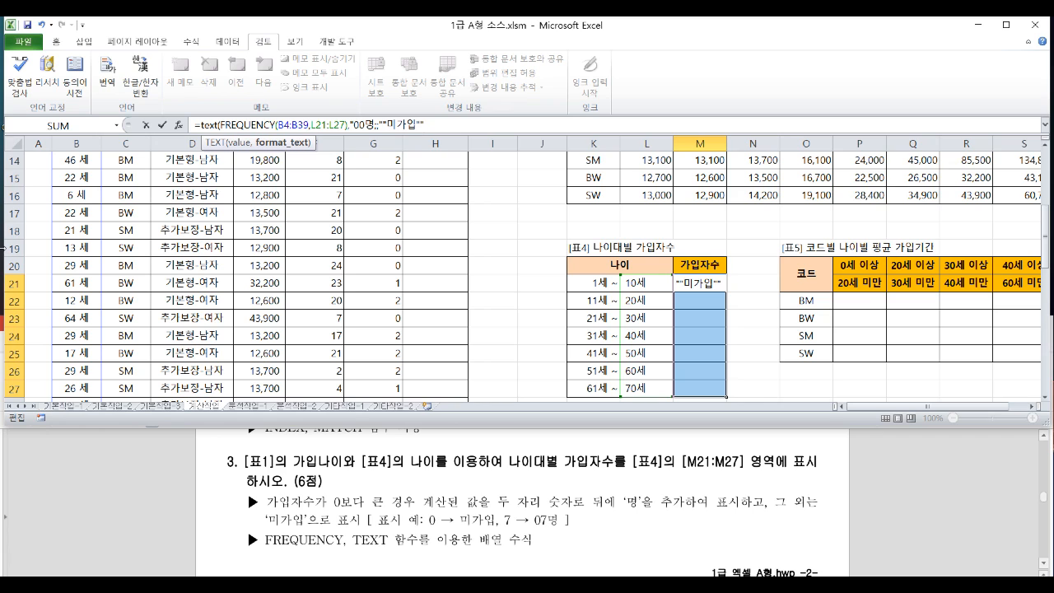
text("))
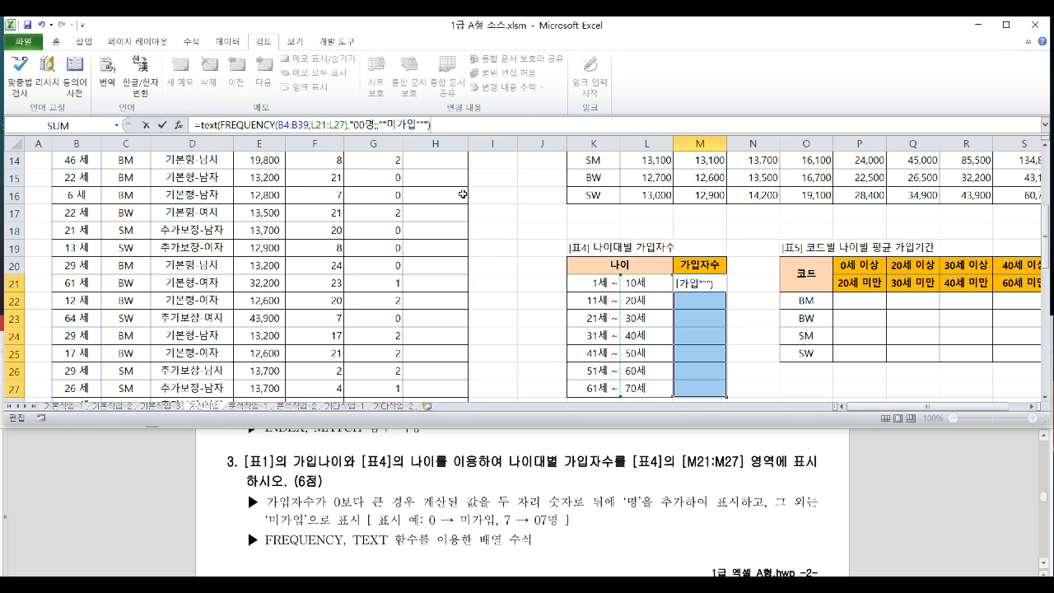
key(ctrl+shift+Return)
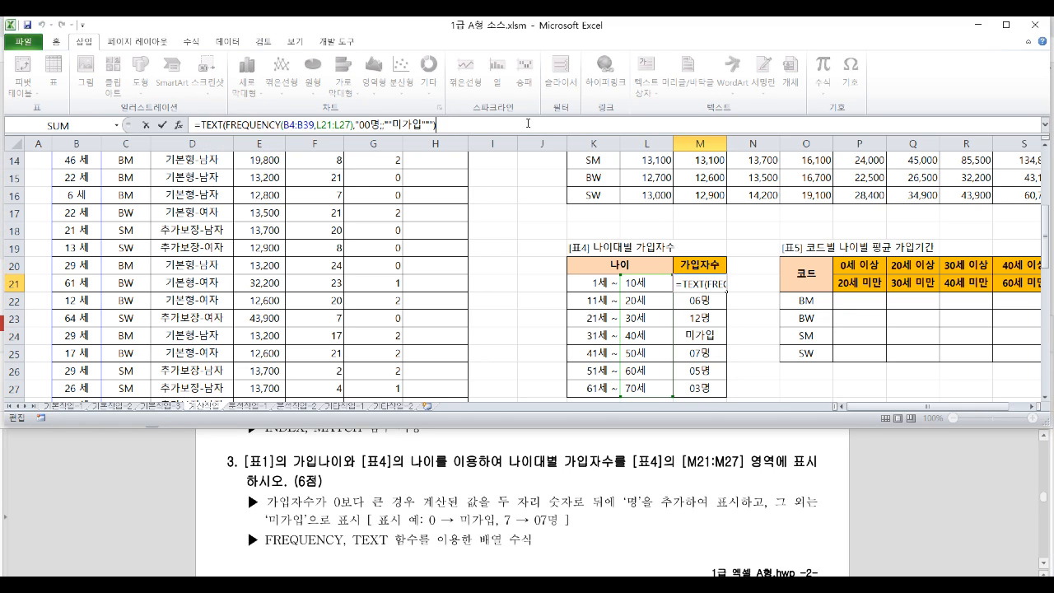
Check the array formula in M21 and the formatted 가입자수 results in M21:M27 of [표4].
click(702, 310)
click(551, 325)
click(725, 233)
key(Escape)
key(Escape)
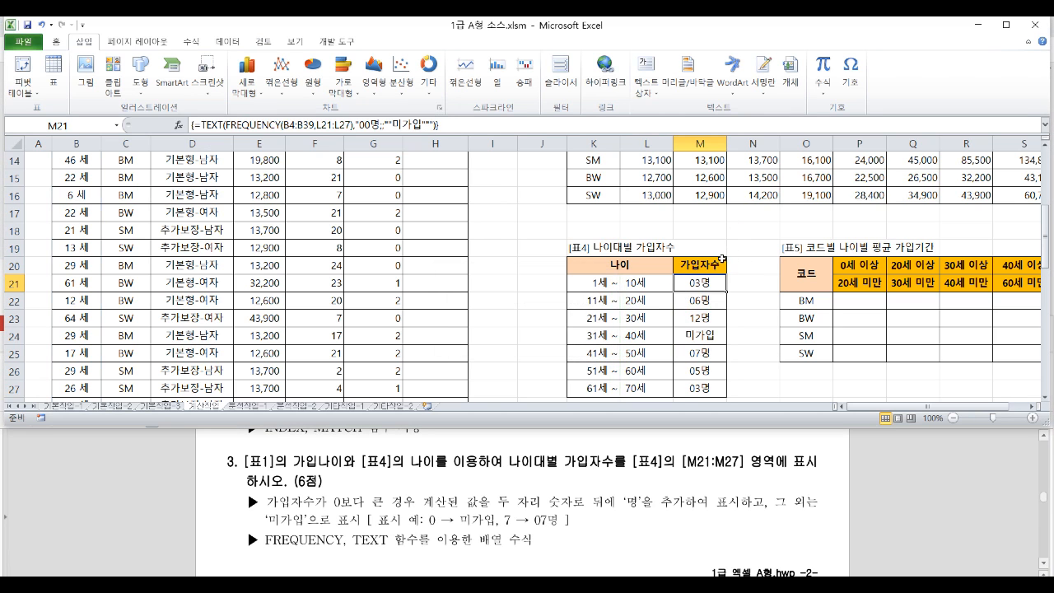
drag(713, 283, 715, 391)
click(744, 333)
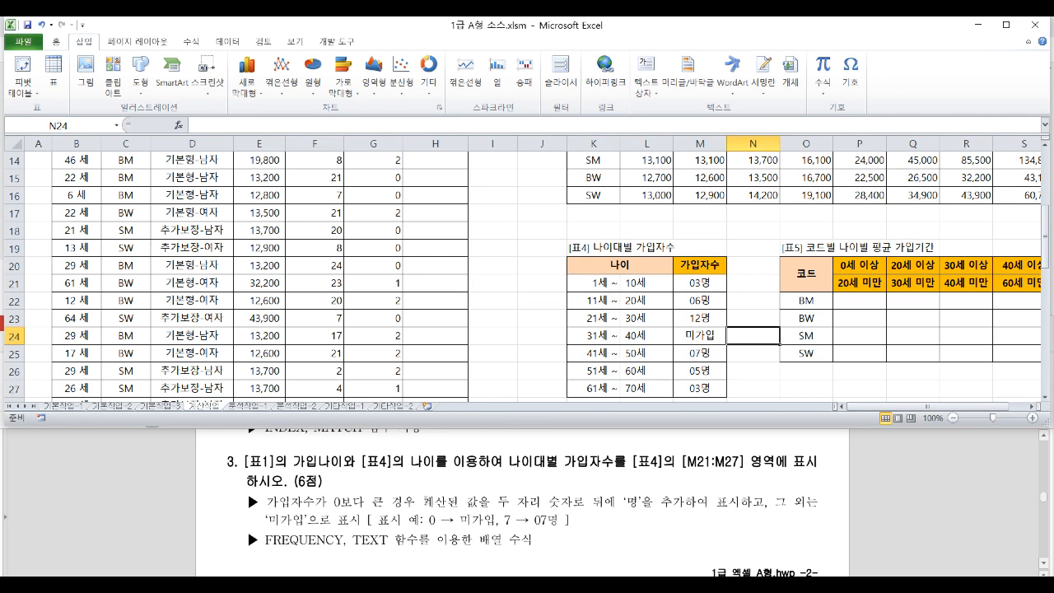
Read task 4 in the PDF instructions, including its target range in [표5].
click(443, 476)
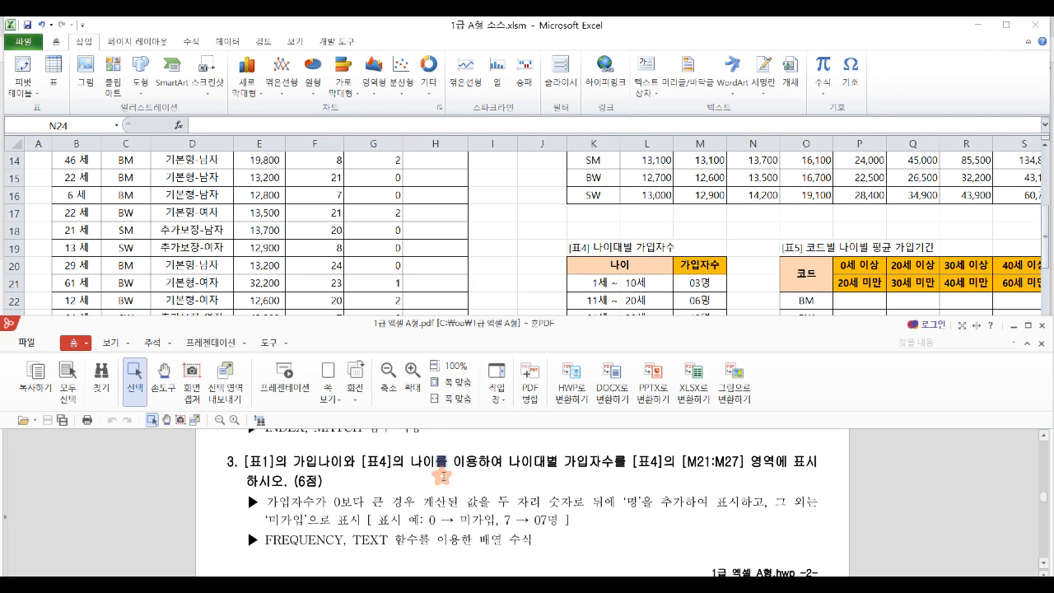
scroll(444, 476, down, 5)
scroll(445, 476, up, 2)
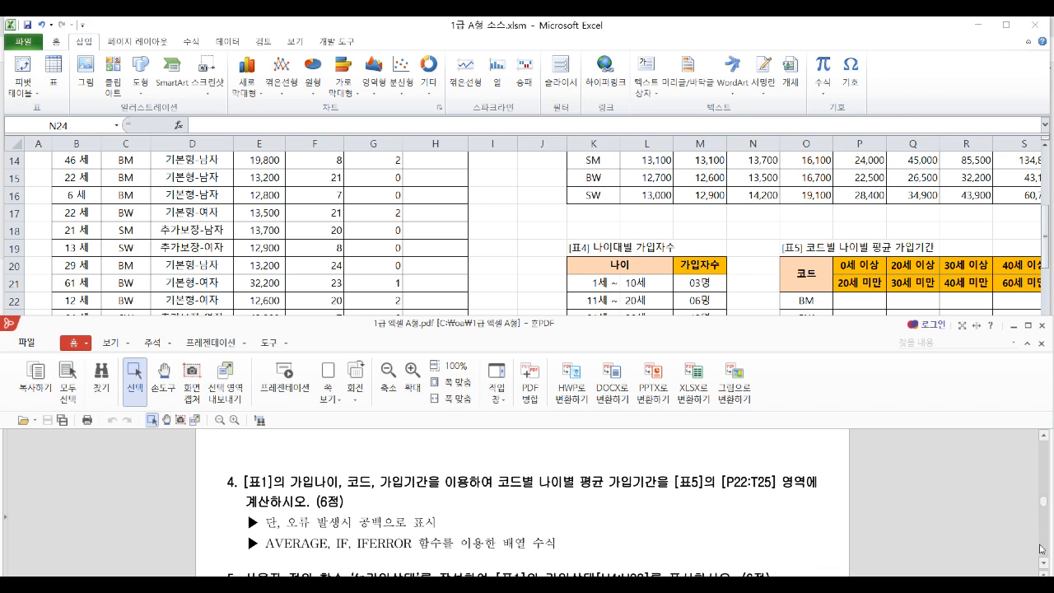
click(762, 276)
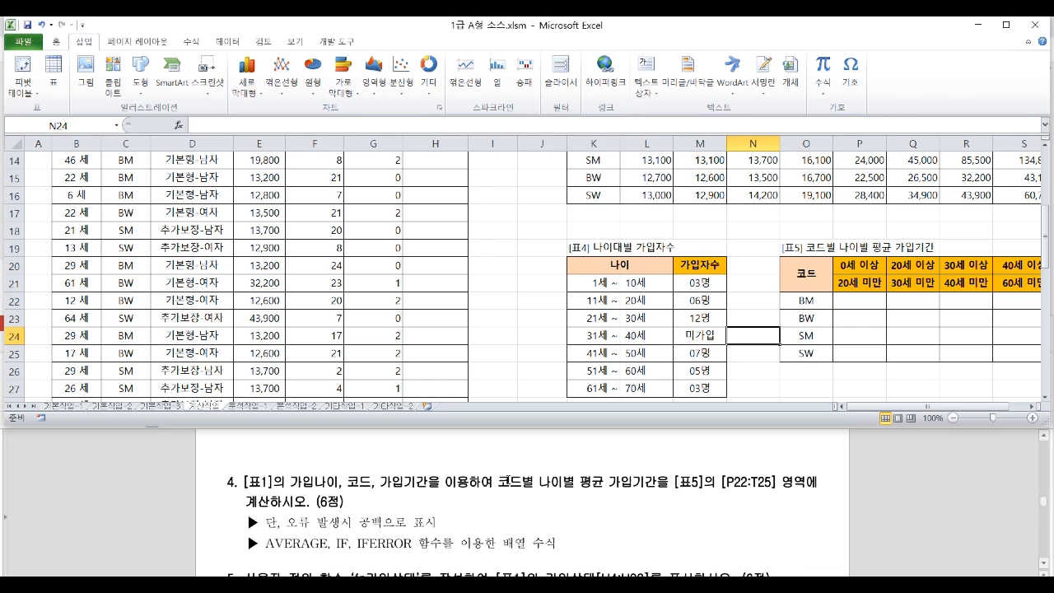
drag(619, 482, 801, 482)
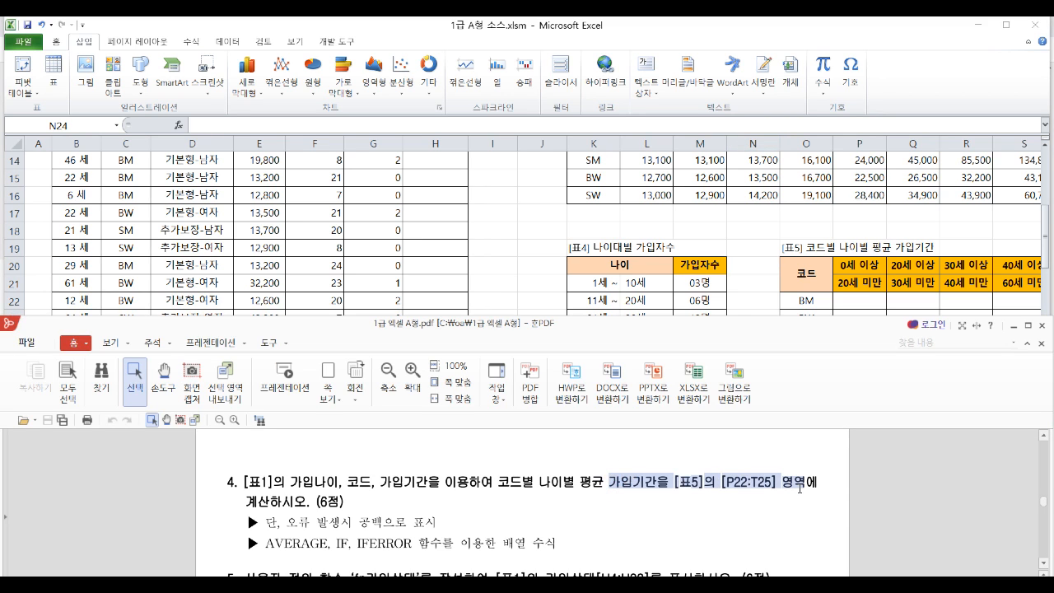
click(775, 472)
Locate the average 가입기간 range P22:T25 in [표5] on the worksheet.
click(892, 250)
scroll(892, 251, down, 2)
drag(893, 407, 911, 406)
scroll(875, 238, up, 1)
drag(787, 249, 987, 299)
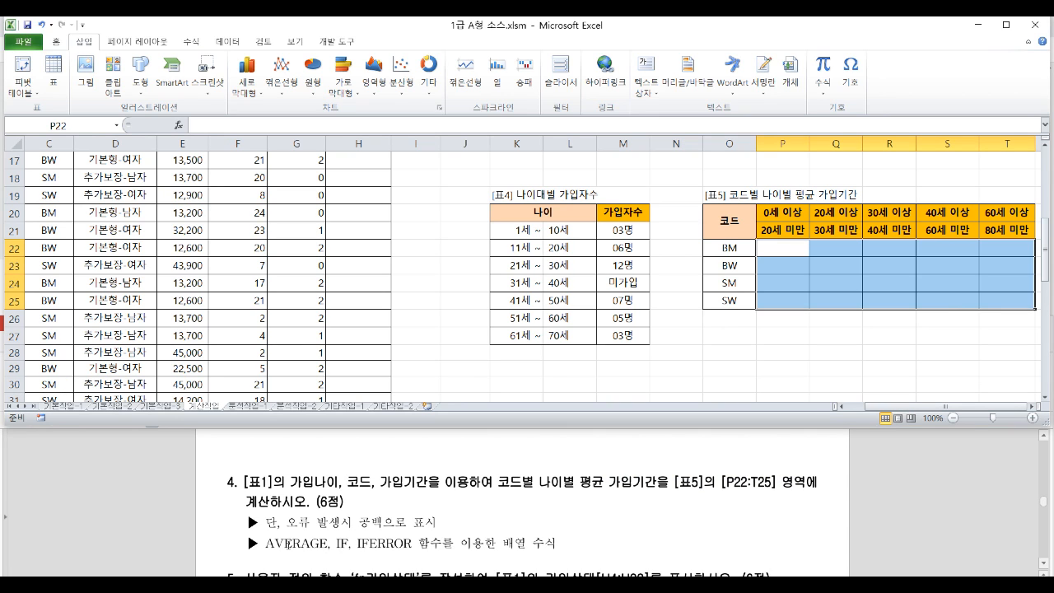
click(738, 333)
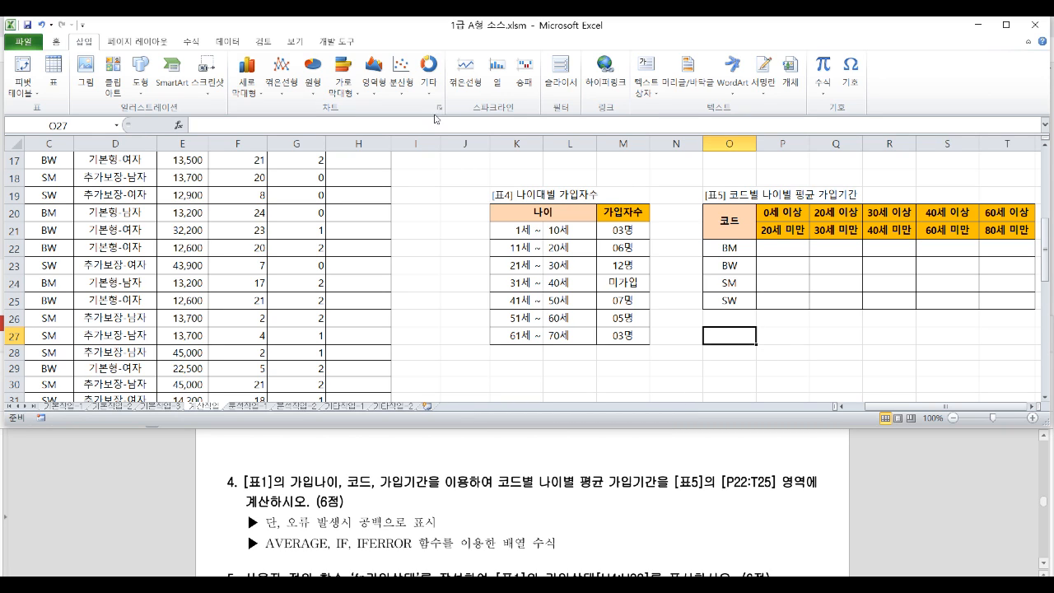
Start a formula in P22 of [표5] with an IF function nested inside AVERAGE.
click(776, 248)
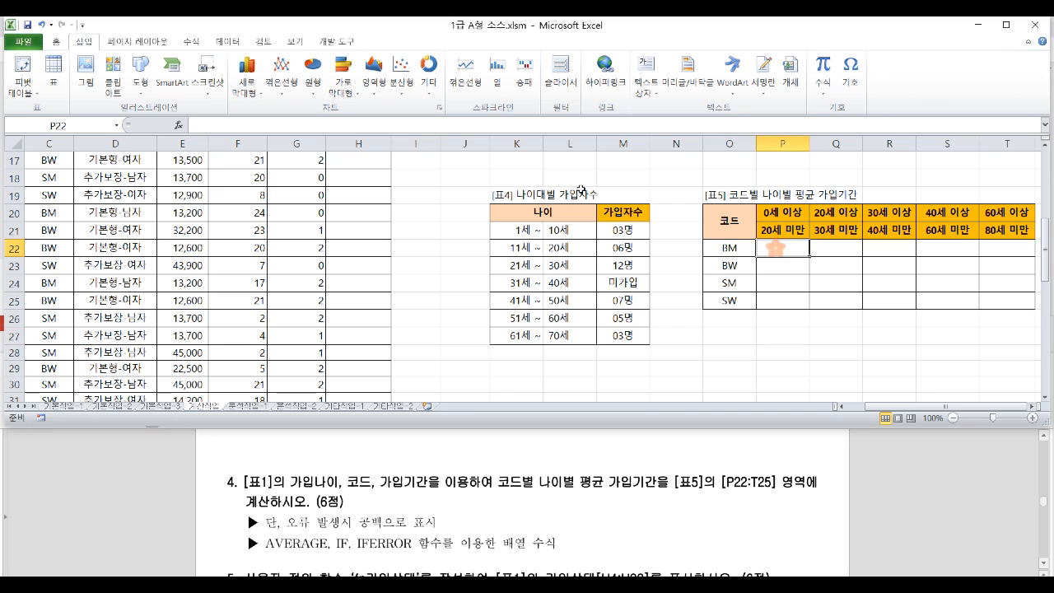
click(495, 130)
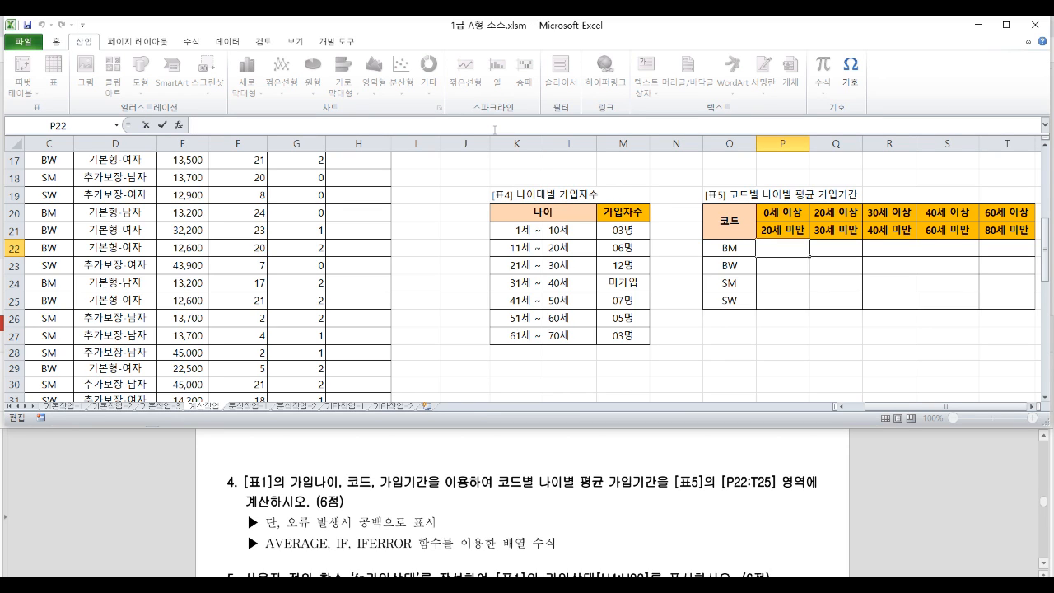
text(=ㅁ)
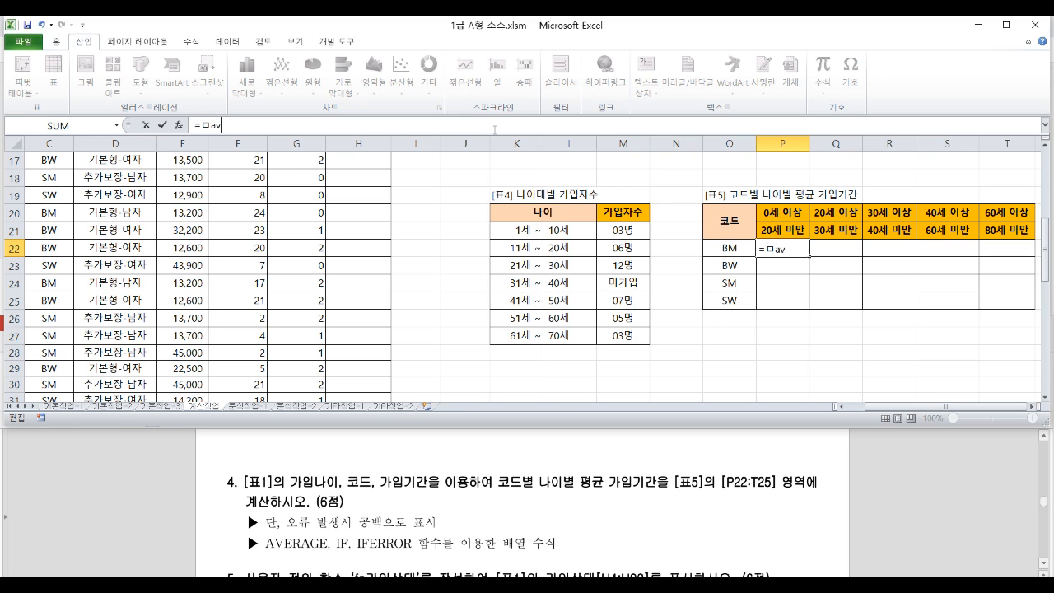
key(BackSpace)
text(average)
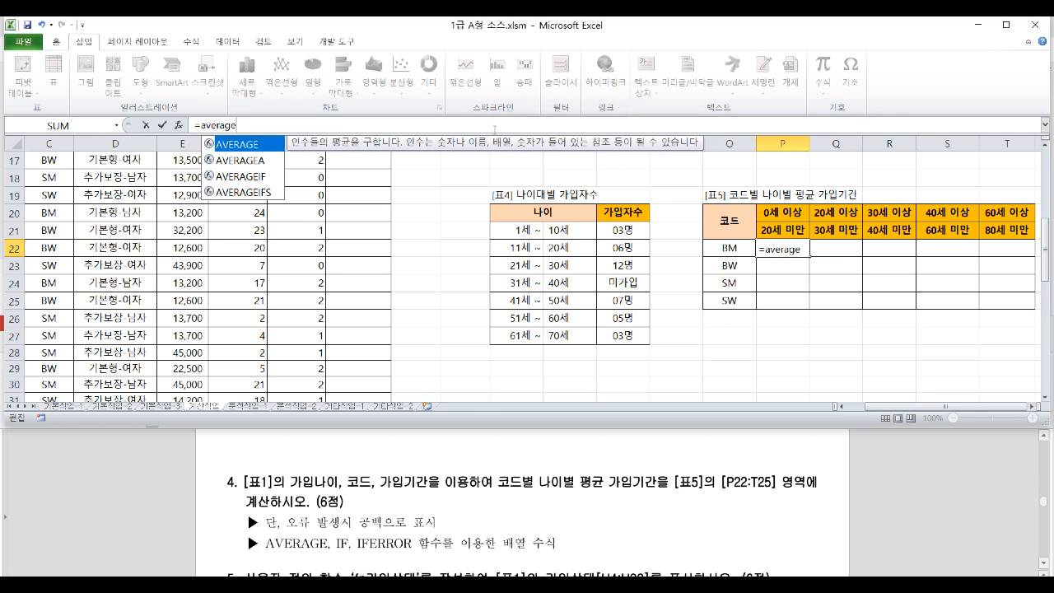
text((if)
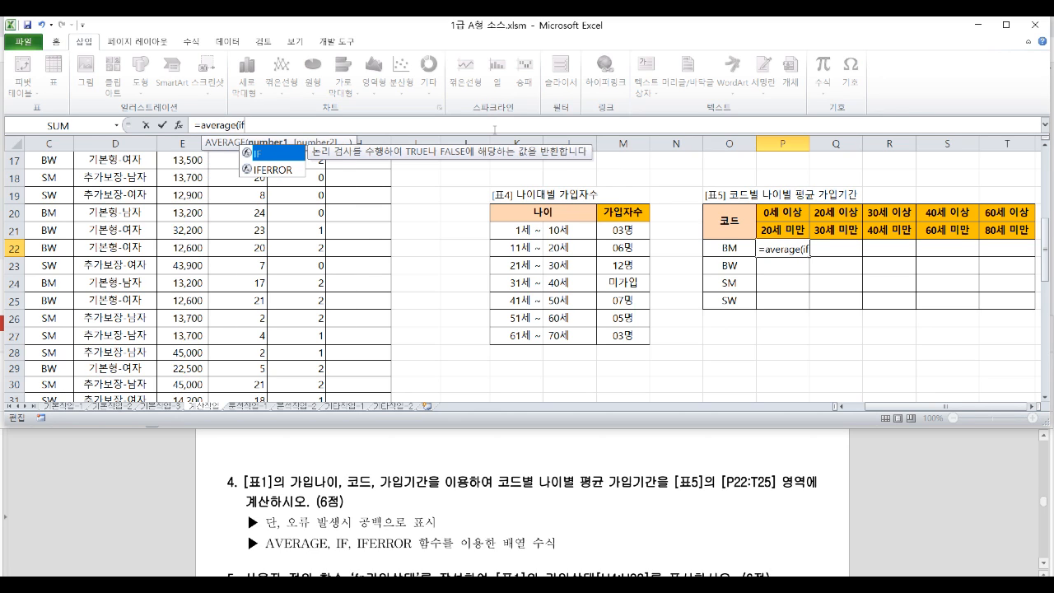
text(()
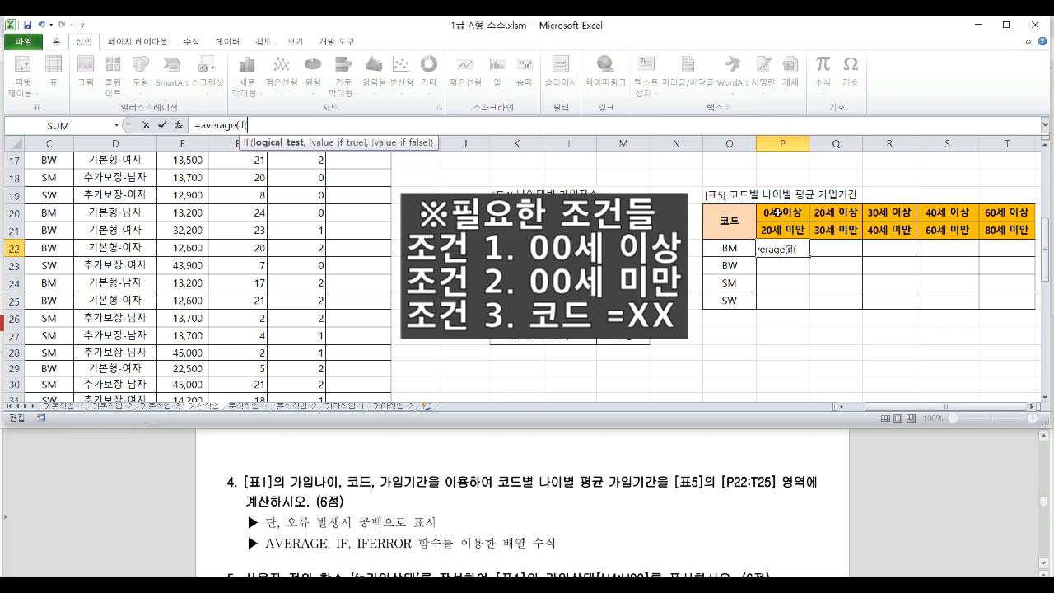
drag(778, 212, 833, 212)
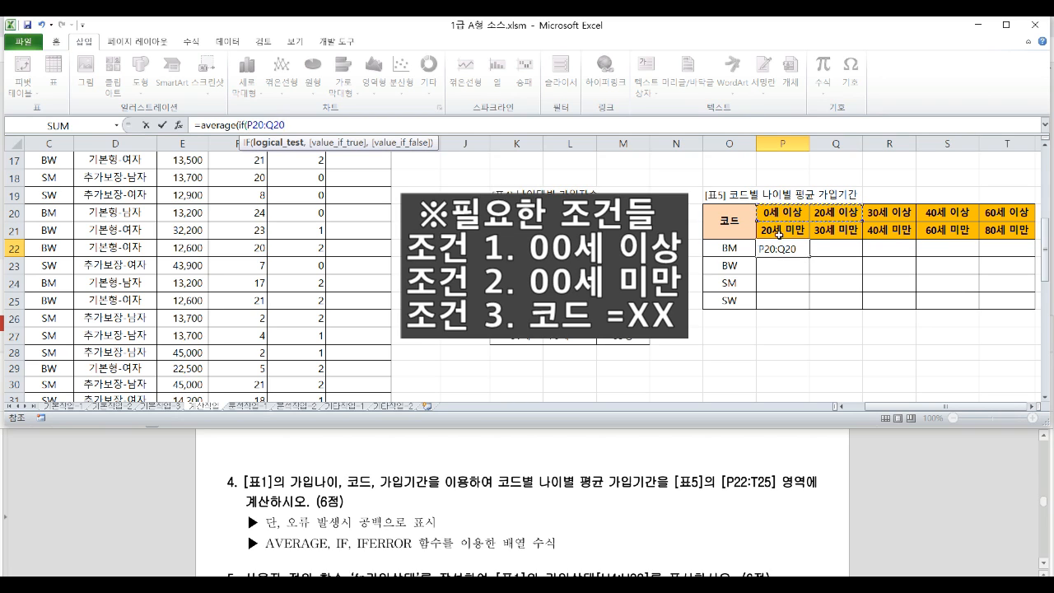
click(779, 234)
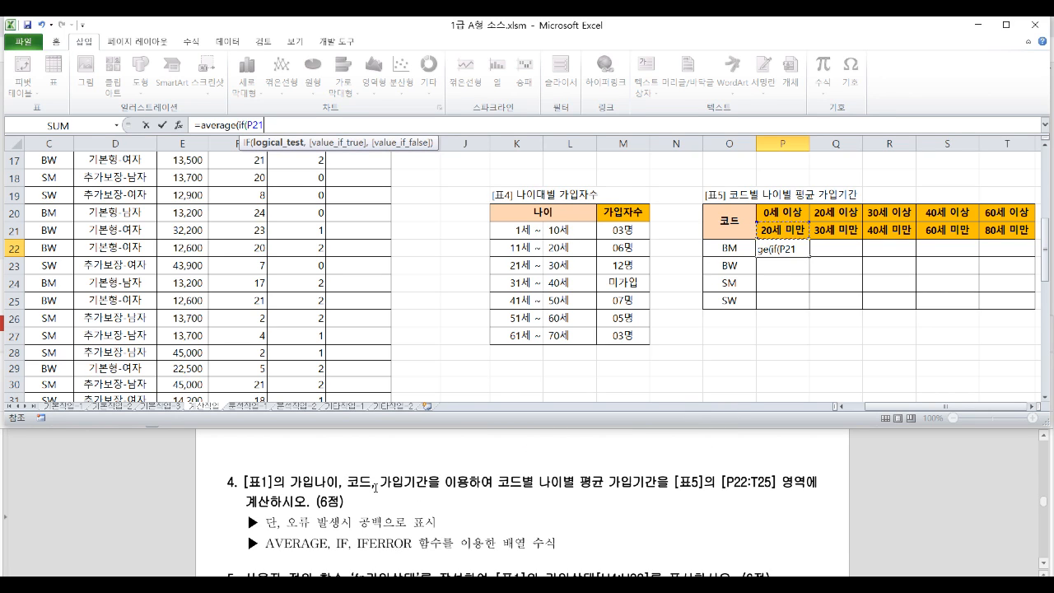
click(730, 247)
drag(731, 247, 730, 300)
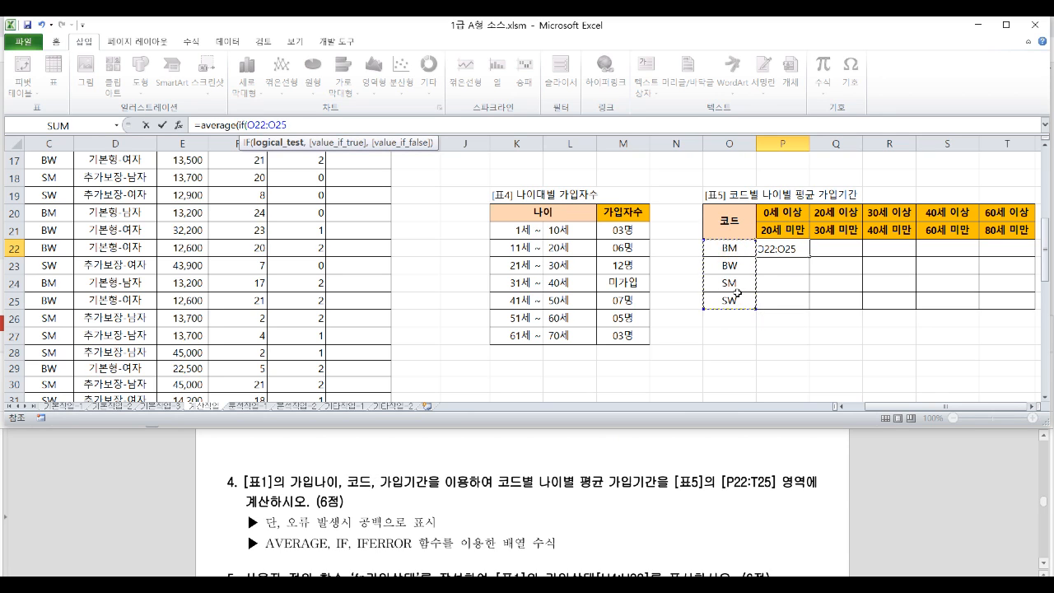
click(731, 248)
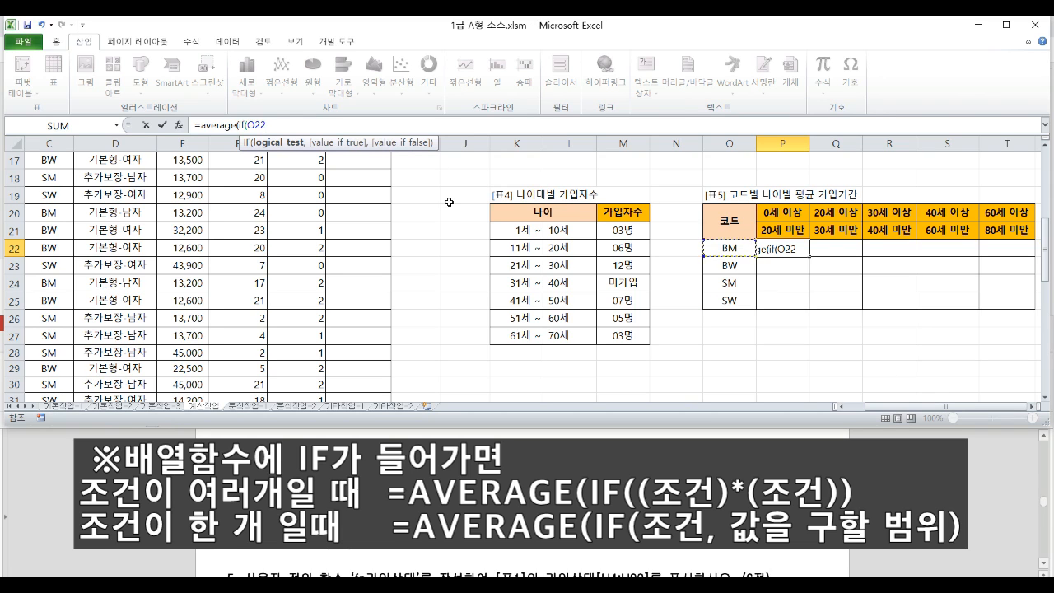
key(BackSpace)
key(BackSpace)
key(BackSpace)
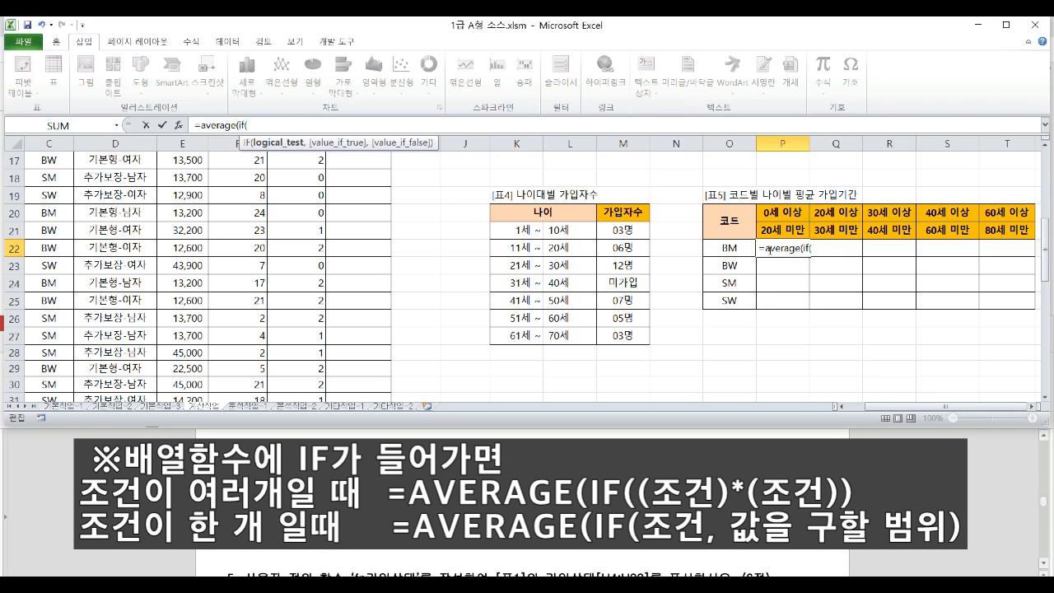
click(782, 212)
click(783, 230)
click(744, 247)
click(789, 216)
drag(245, 125, 265, 125)
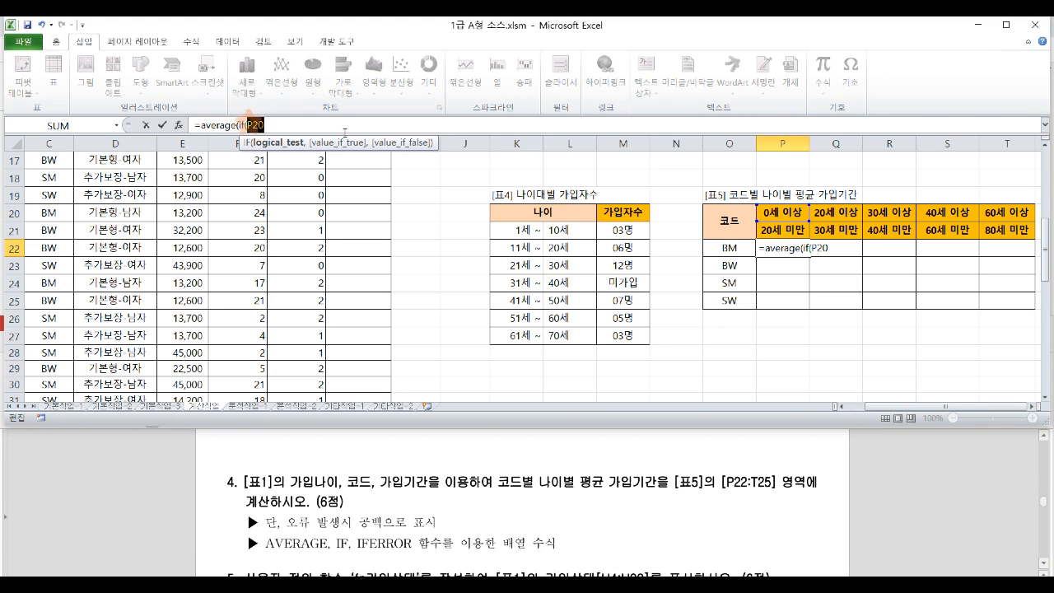
key(BackSpace)
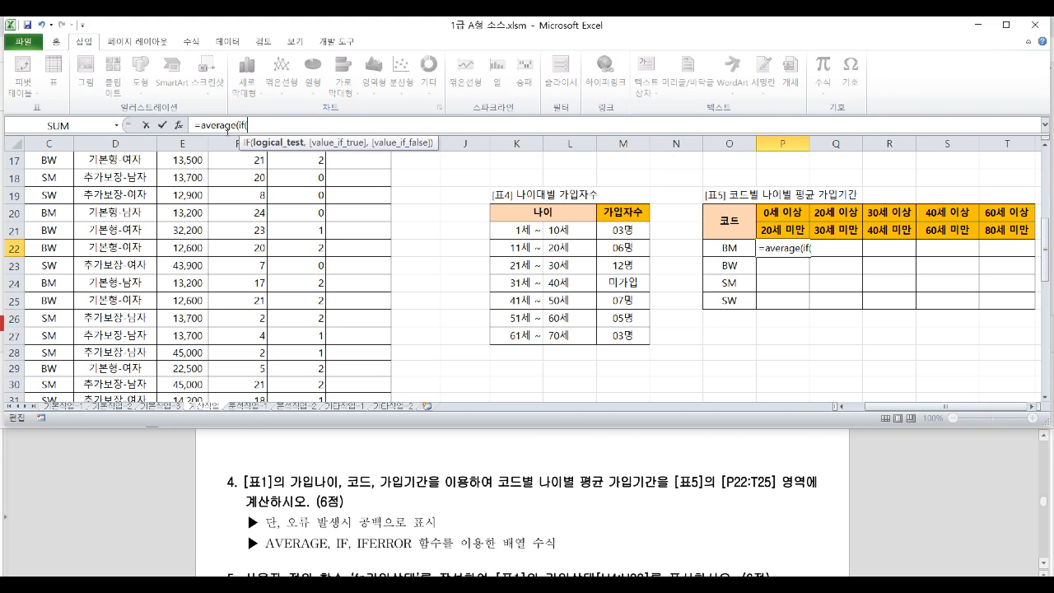
Add the 가입나이 range of [표1] to the IF test as the absolute reference $B$4:$B$39.
drag(1046, 272, 1044, 205)
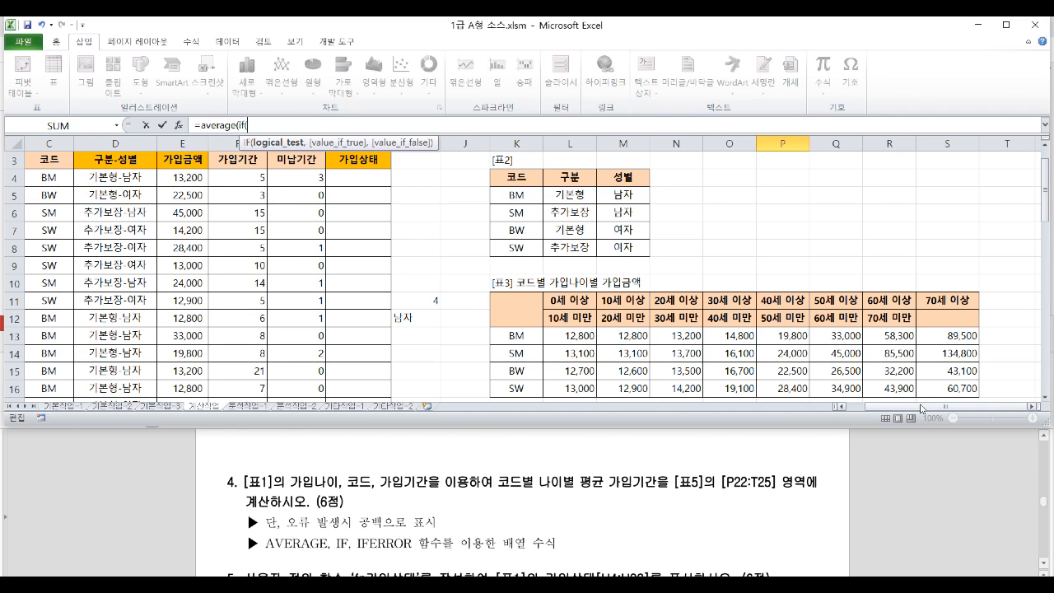
drag(924, 407, 905, 407)
click(91, 178)
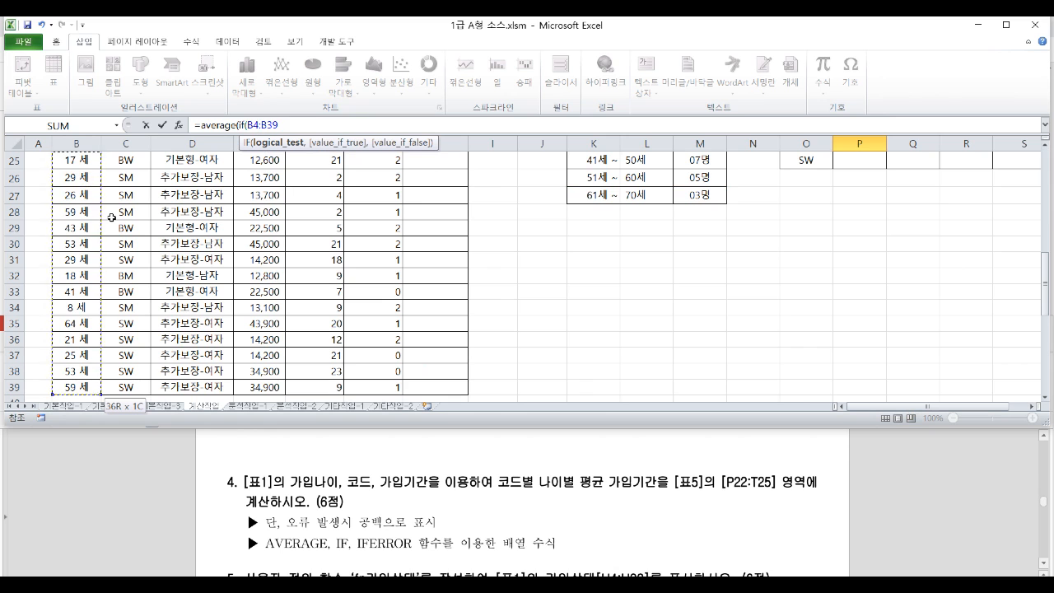
drag(986, 407, 1028, 407)
drag(1043, 282, 1046, 253)
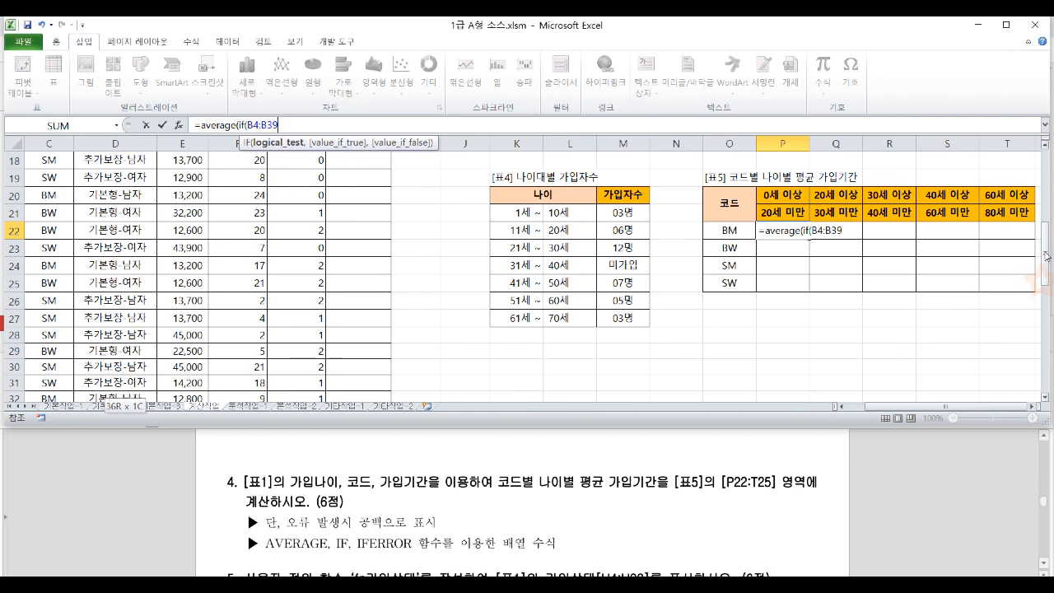
key(F4)
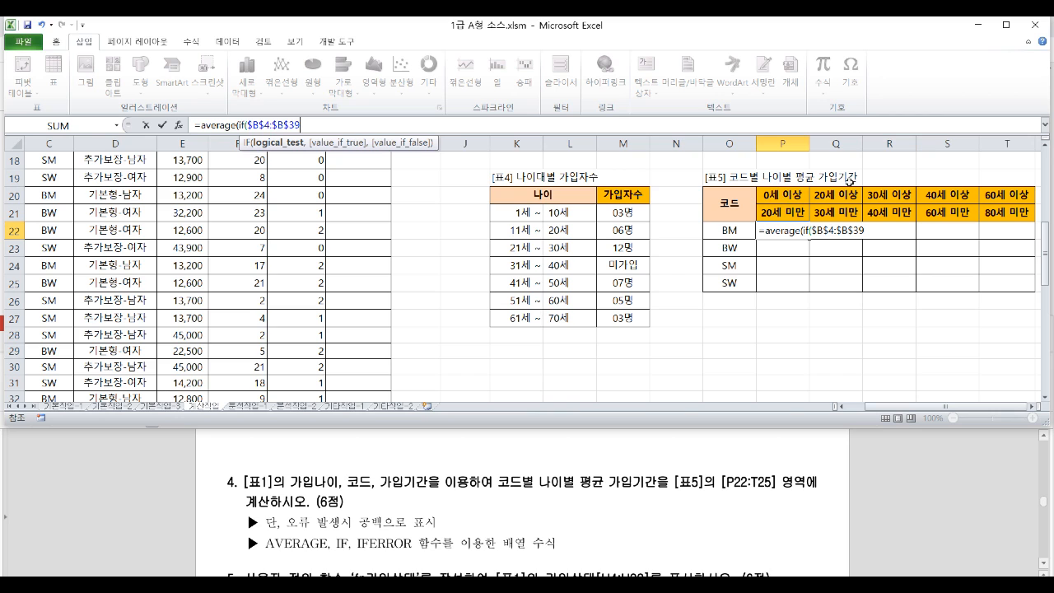
Complete the lower age condition with >=P$20, locking only the row, and open a second condition joined by multiplication.
text(>=)
click(795, 196)
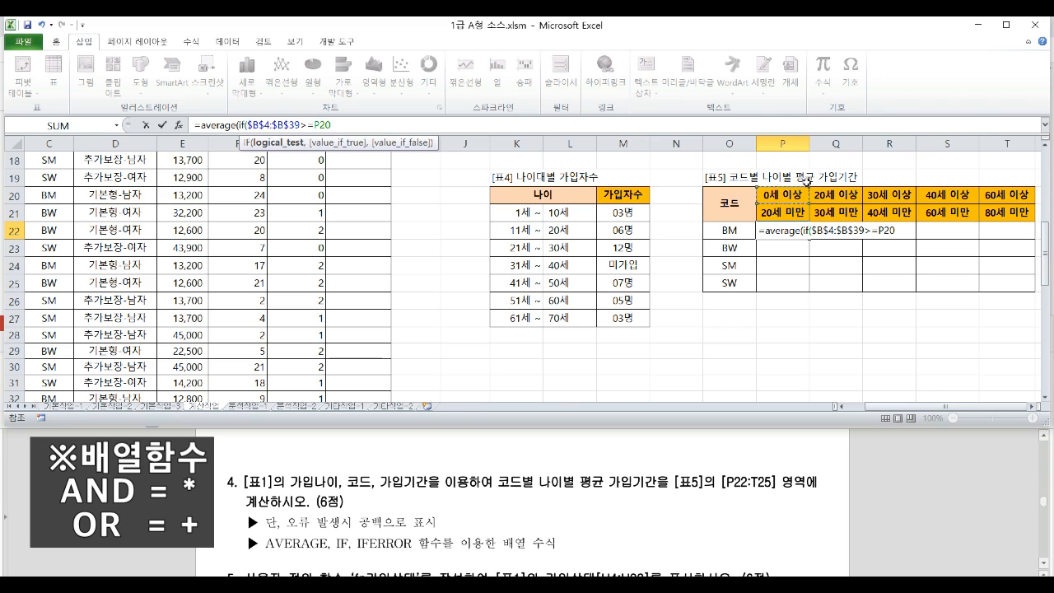
key(F4)
key(F4)
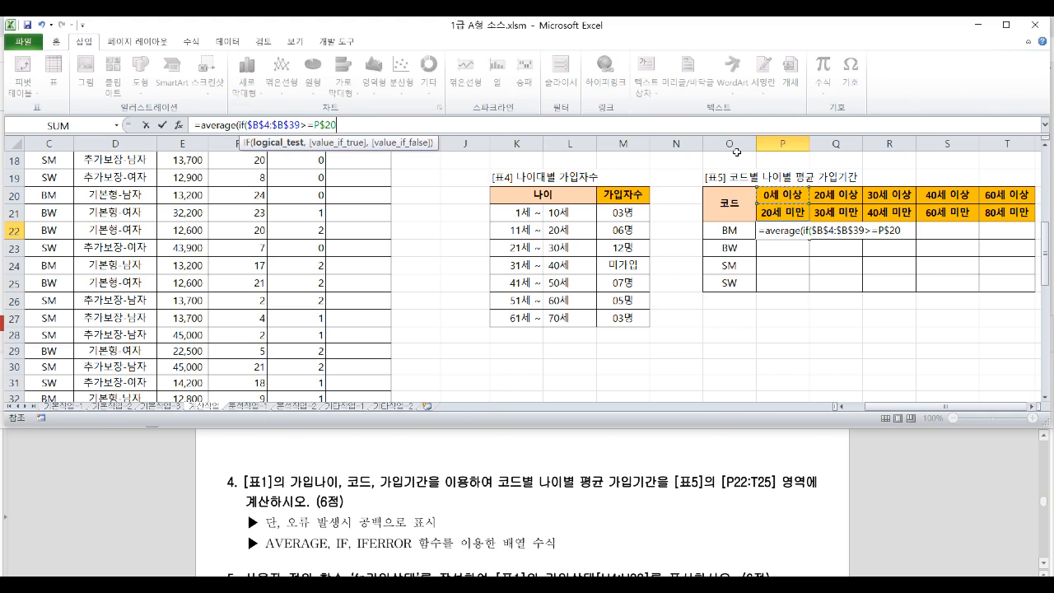
text()*()
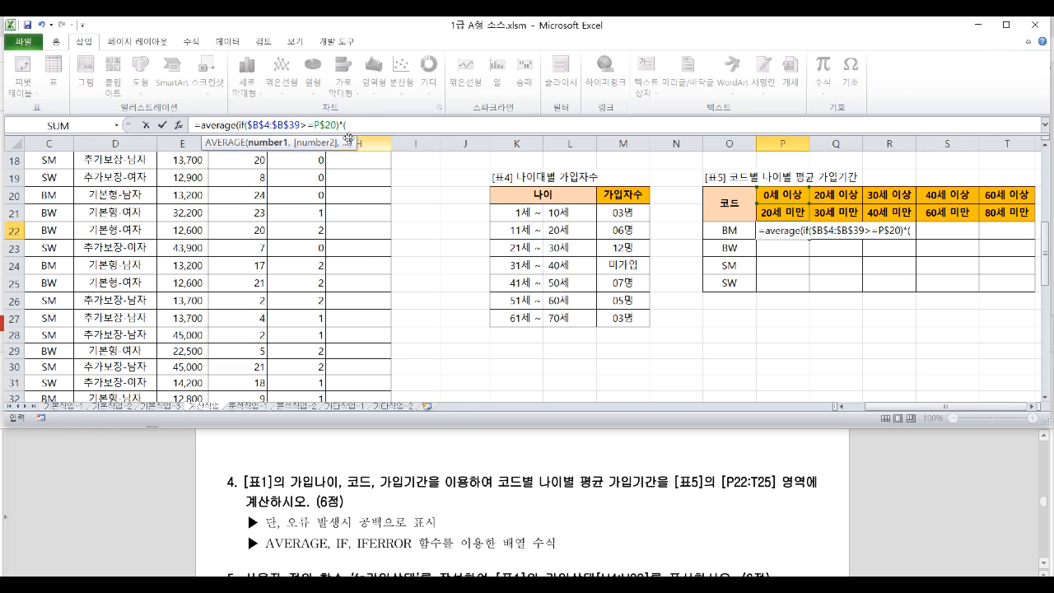
Add the upper age condition $B$4:$B$39<P$21 by reusing the age range and locking only the header row.
drag(249, 124, 299, 124)
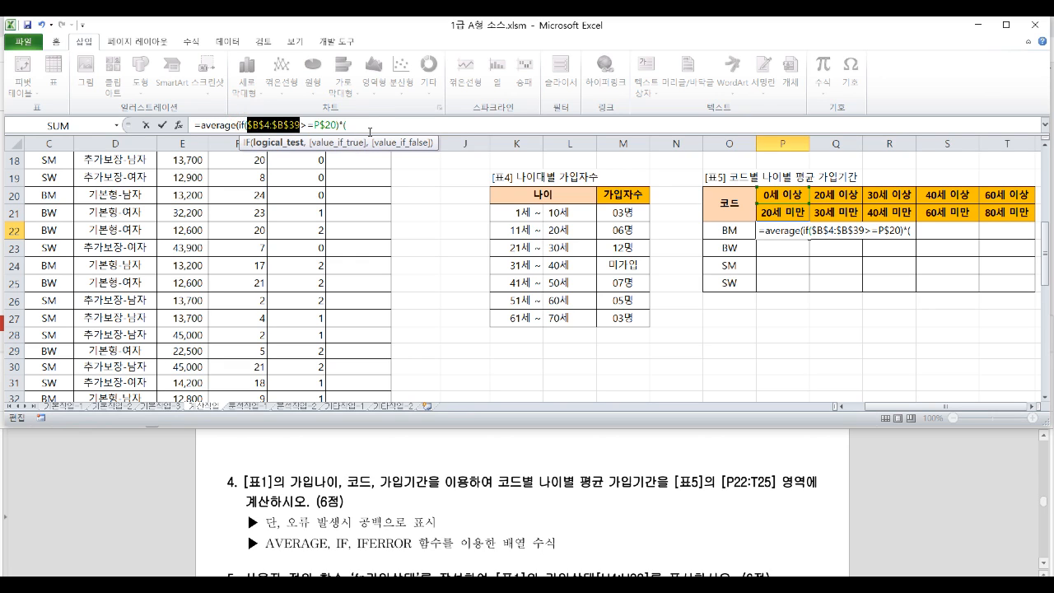
key(ctrl+c)
click(370, 132)
key(ctrl+v)
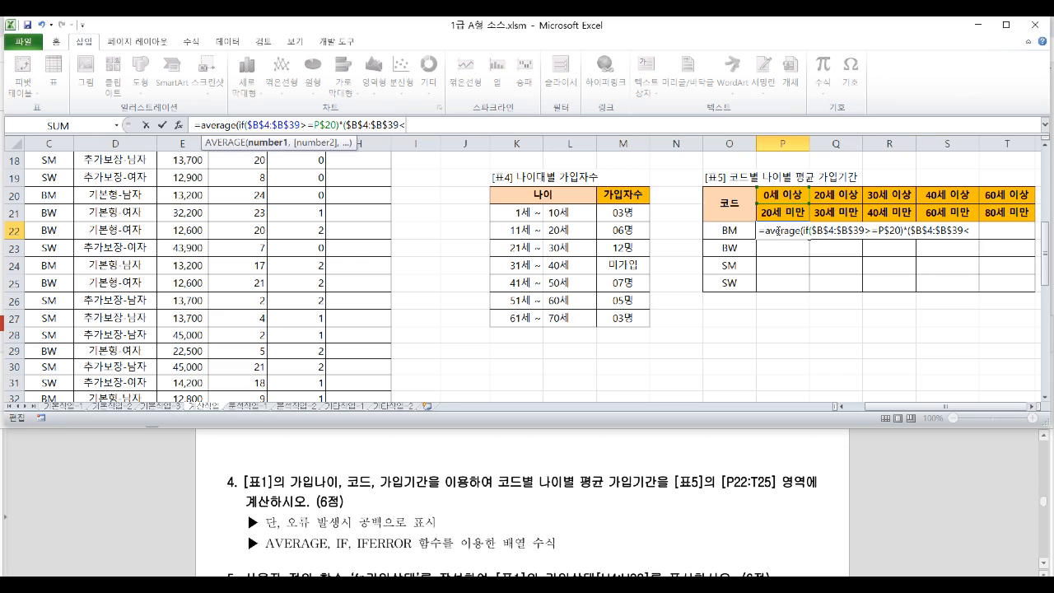
click(779, 212)
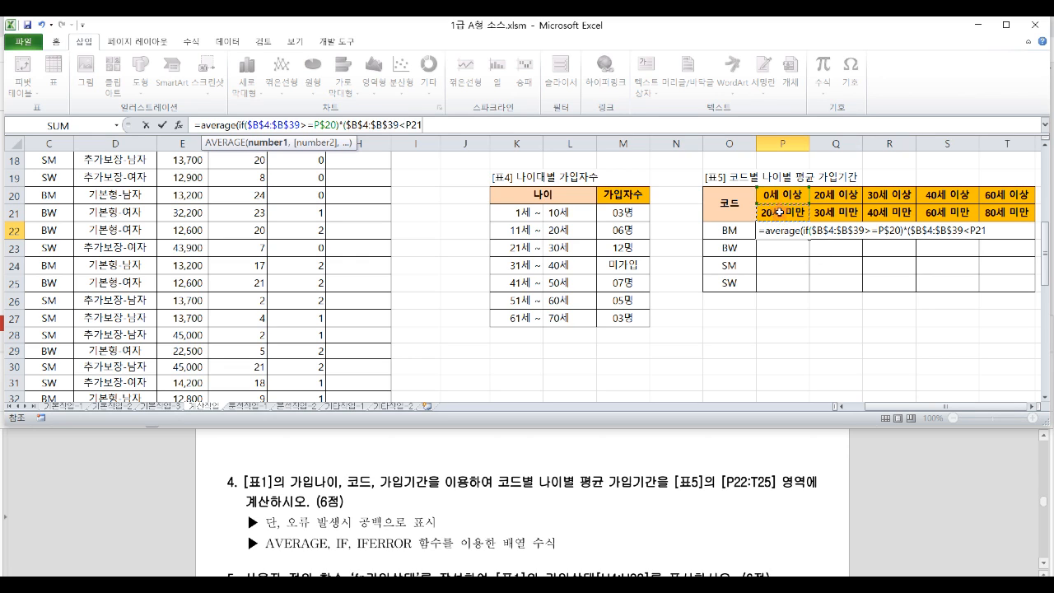
key(F4)
key(F4)
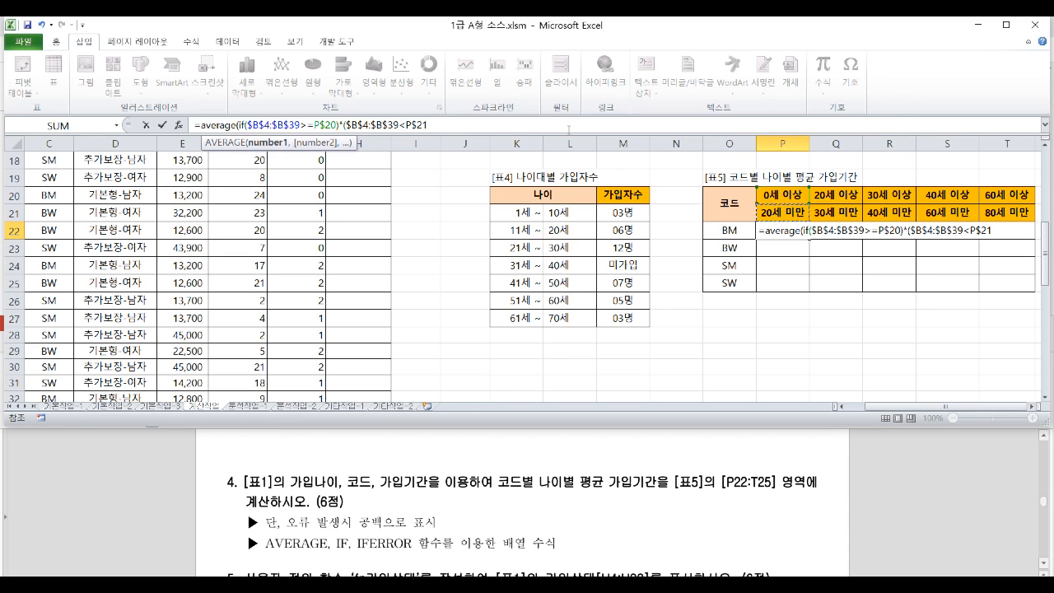
Close the upper age condition and multiply it by a condition opening with the absolute 코드 range $C$4:$C$39.
text()*)
drag(888, 406, 832, 411)
drag(1048, 267, 1050, 165)
click(124, 215)
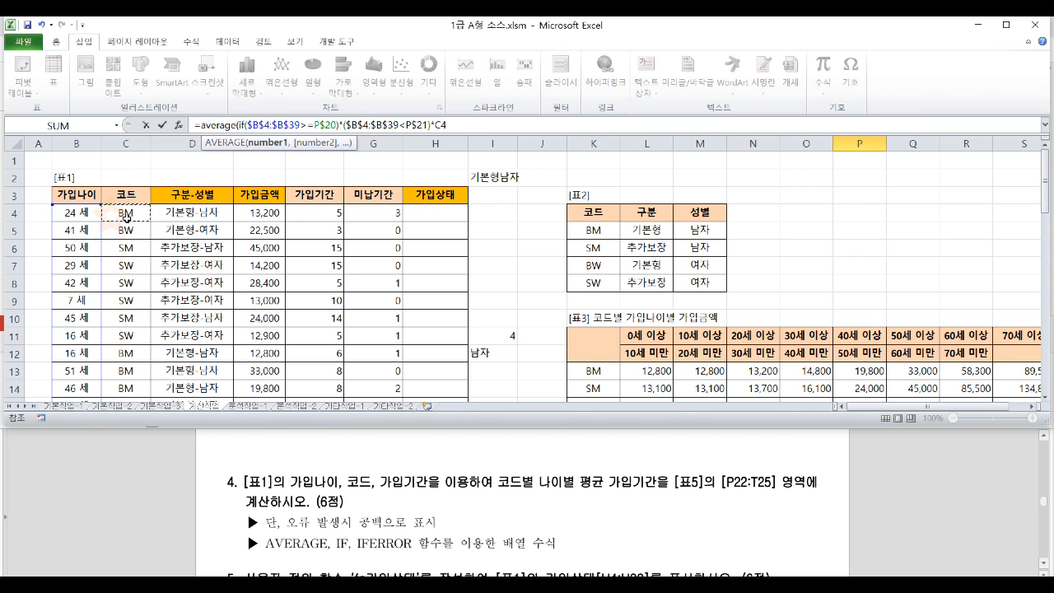
key(ctrl+shift+Down)
drag(953, 407, 969, 406)
drag(1049, 274, 1049, 216)
key(F4)
click(435, 125)
text(()
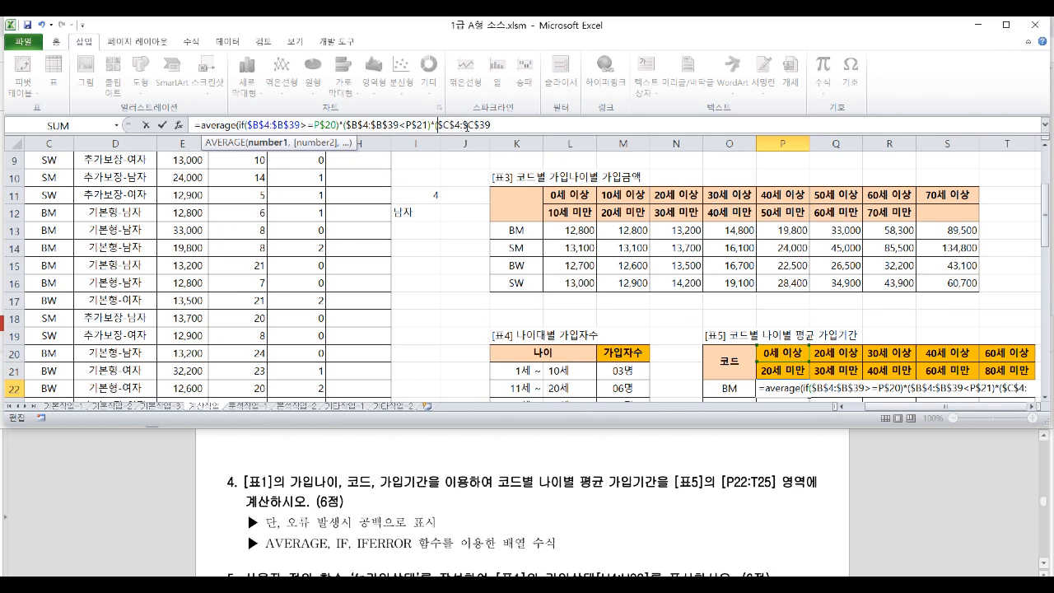
Set the code range equal to $O22, locking only the column, and close the condition to begin the IF value argument.
click(511, 124)
text(=)
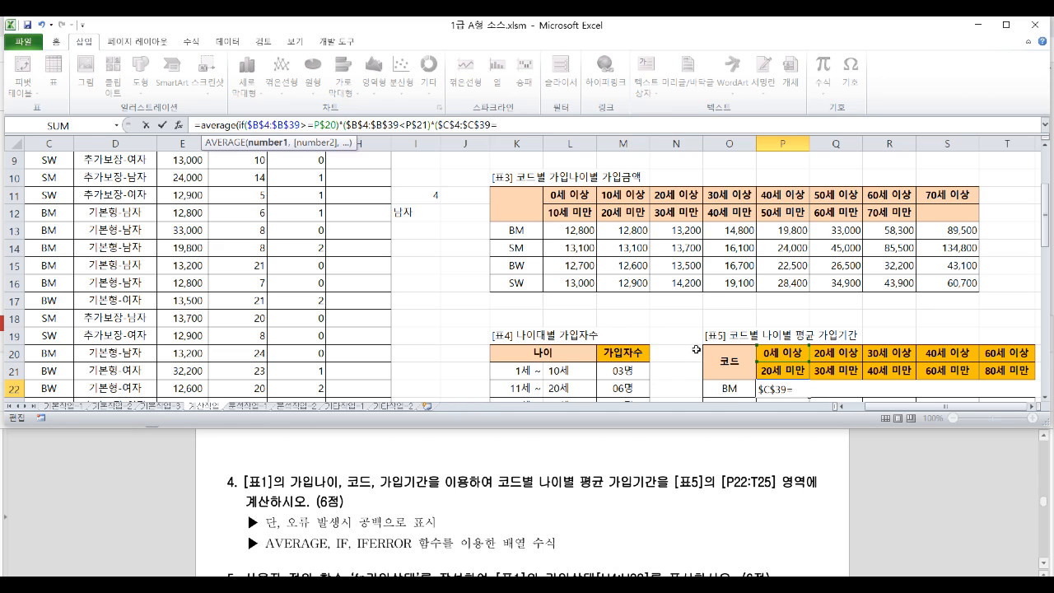
click(729, 388)
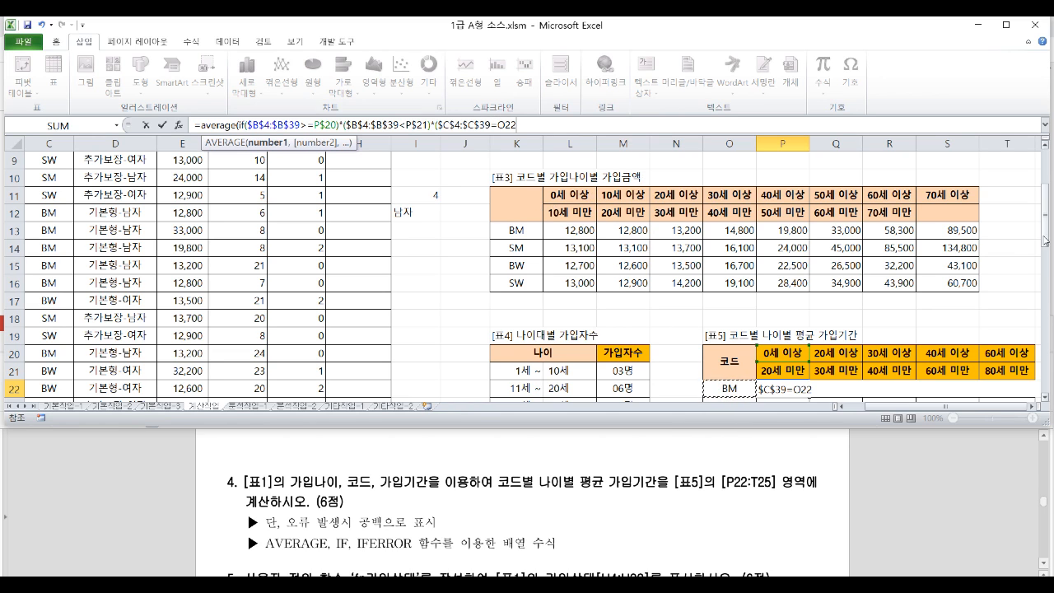
scroll(1046, 241, down, 1)
key(F4)
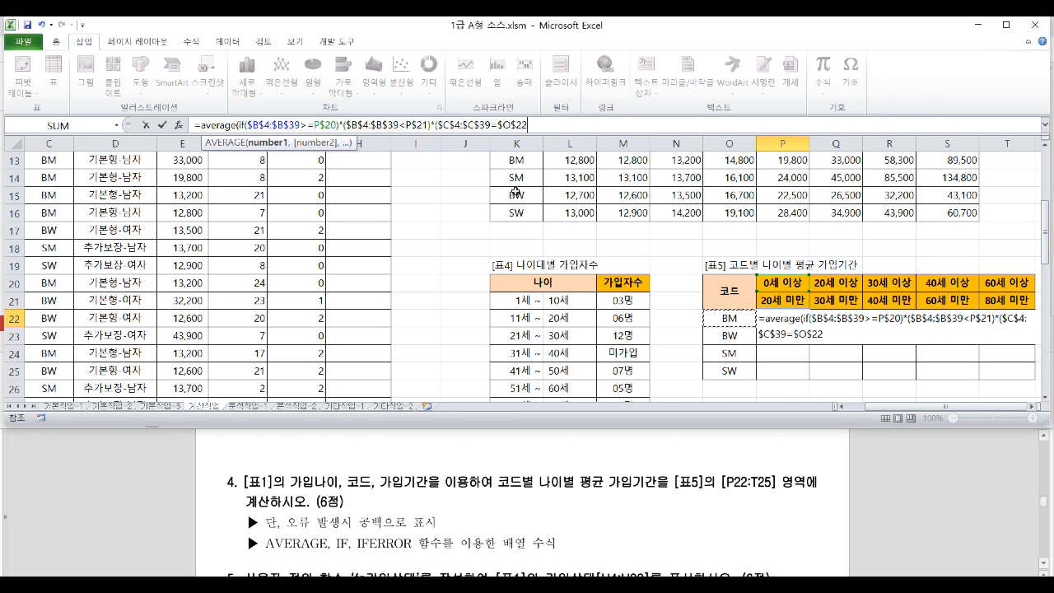
key(F4)
key(F4)
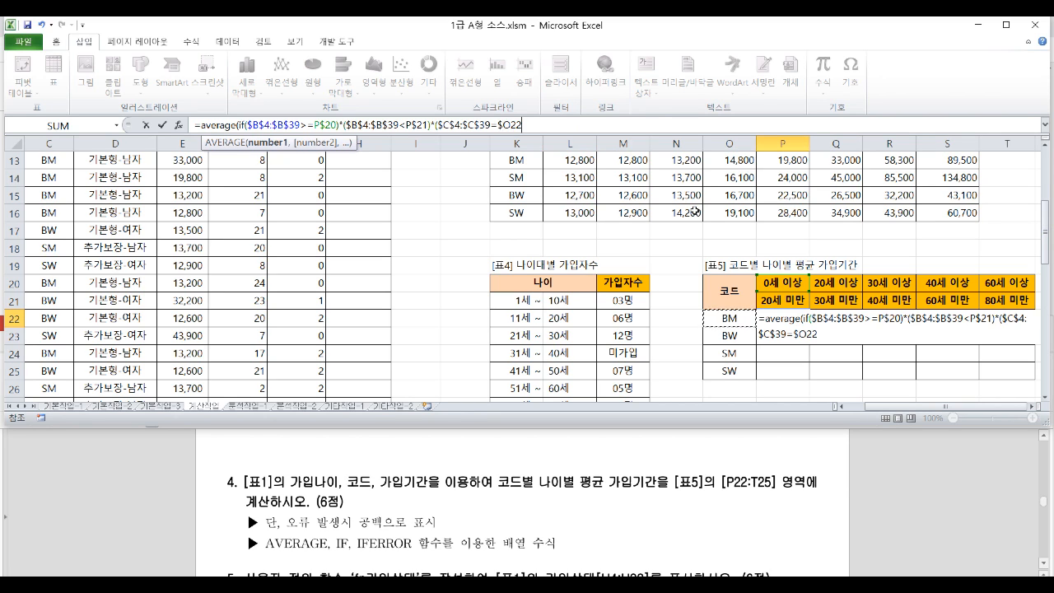
text(),)
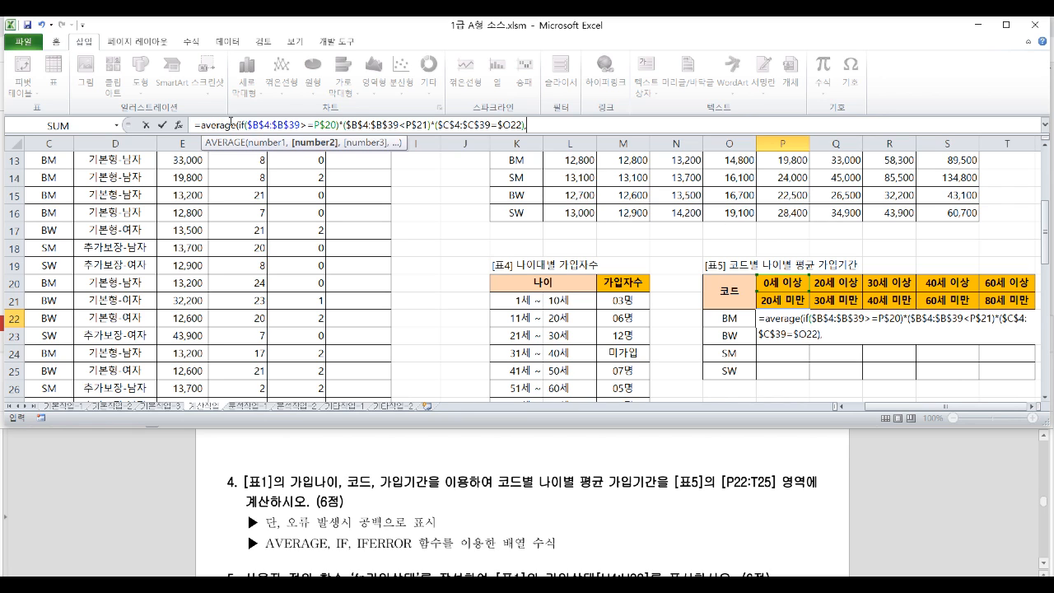
Enter the 가입기간 range $F$4:$F$39 as the IF function's true value and close the parenthesis.
scroll(251, 206, up, 4)
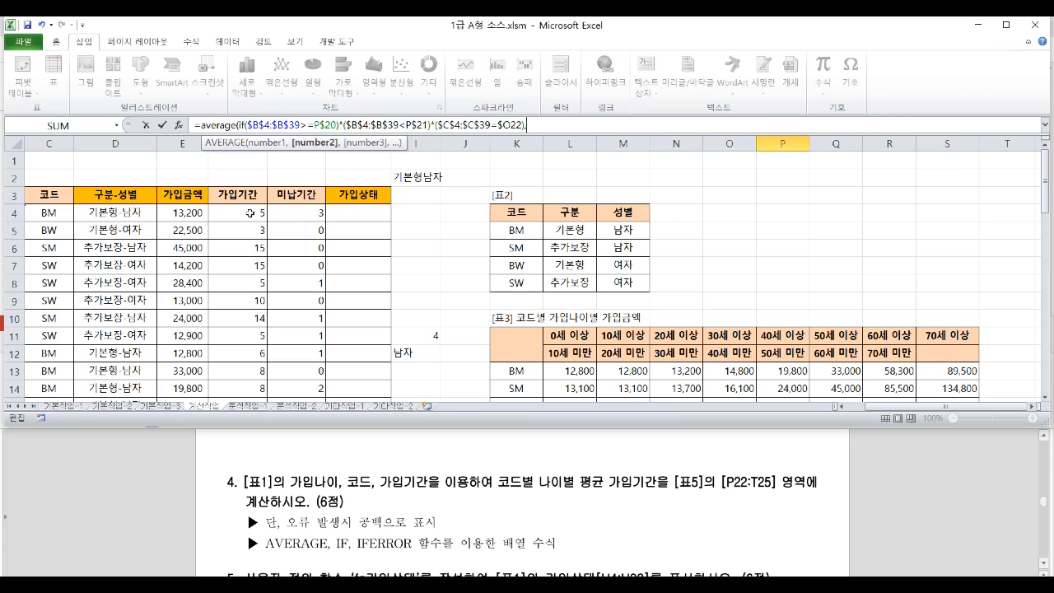
click(244, 213)
key(ctrl+shift+Down)
key(F4)
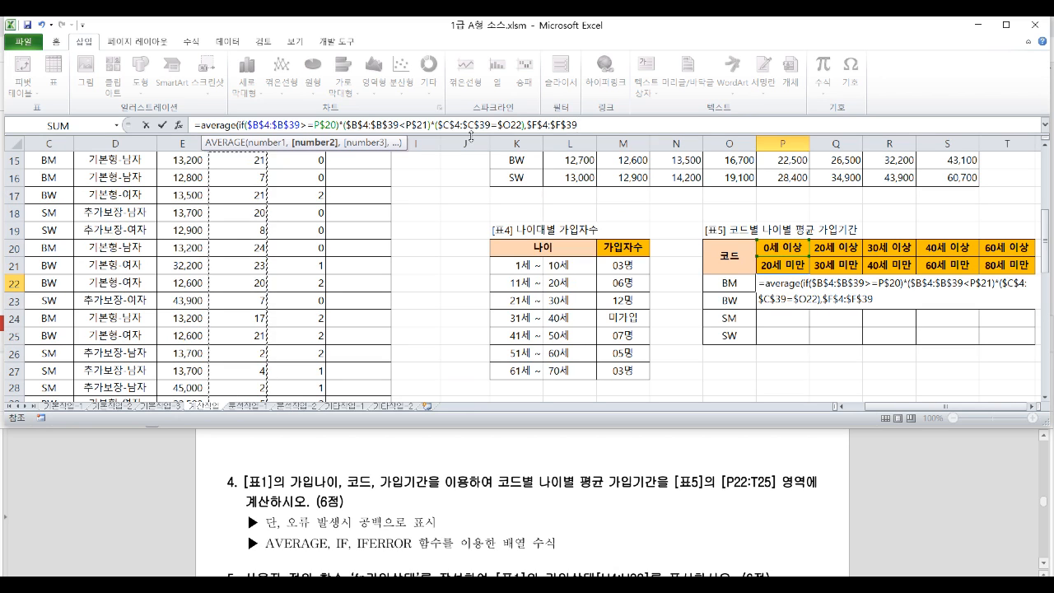
text())
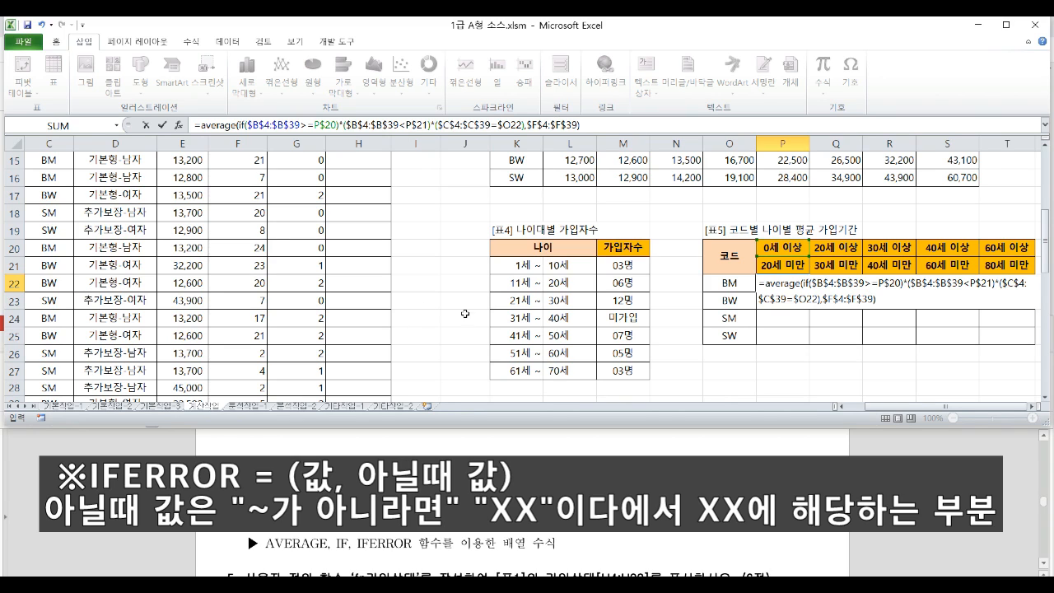
Wrap the AVERAGE formula in IFERROR with "" as the value for errors.
click(202, 125)
text(if)
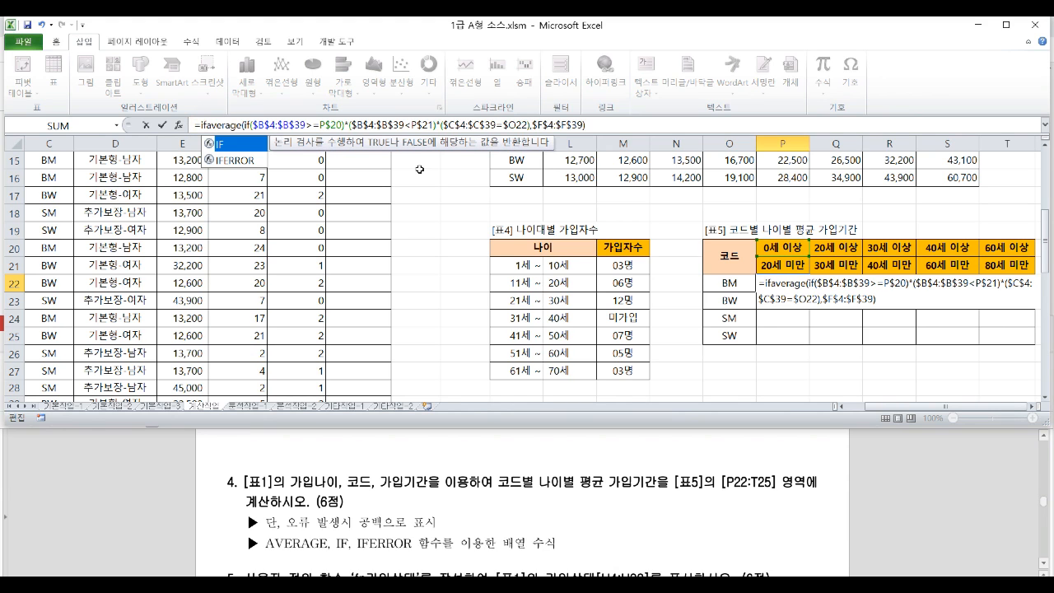
double_click(240, 161)
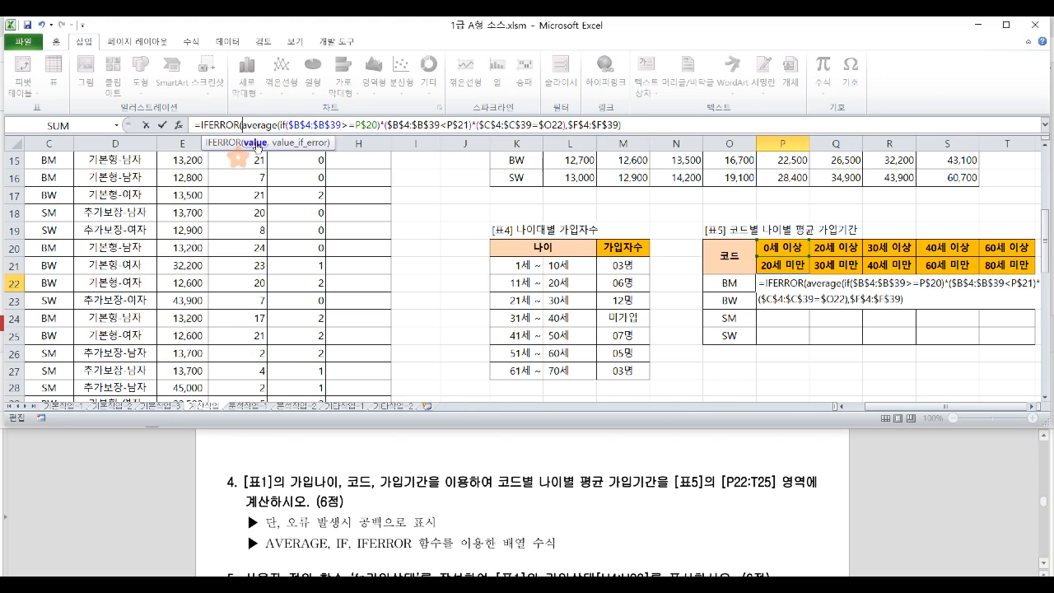
drag(241, 125, 621, 124)
click(633, 125)
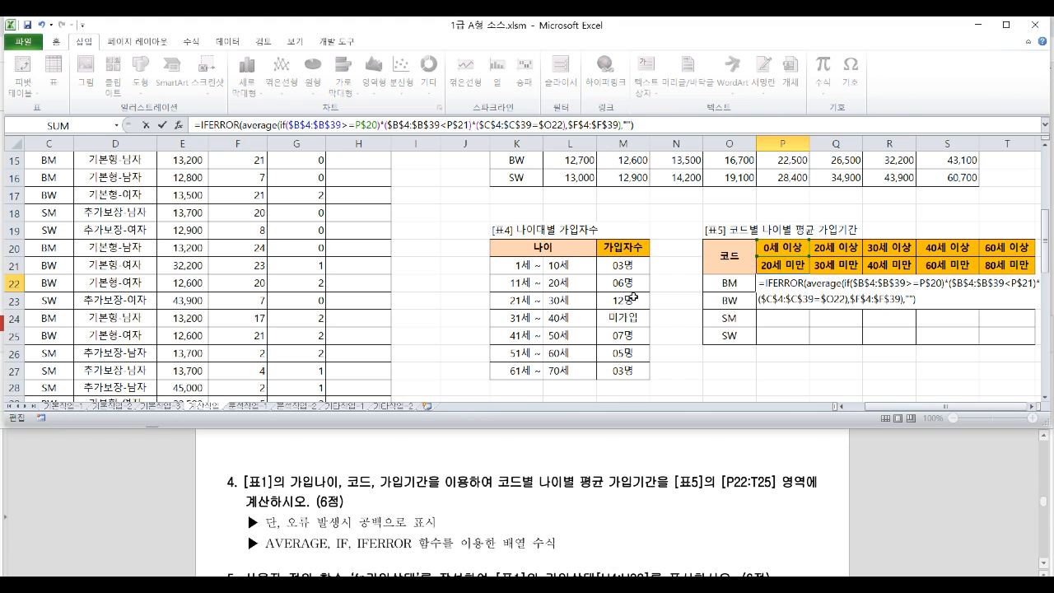
Balance the parentheses around the IF conditions and AVERAGE, accept the suggested correction, and enter P22 as an array formula.
key(ctrl+shift+Return)
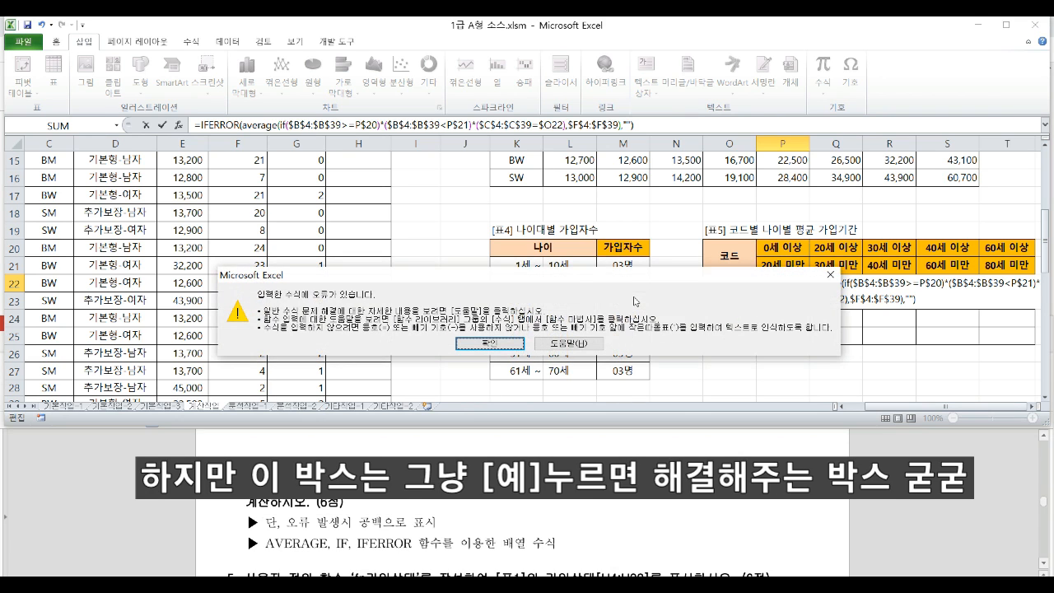
key(Return)
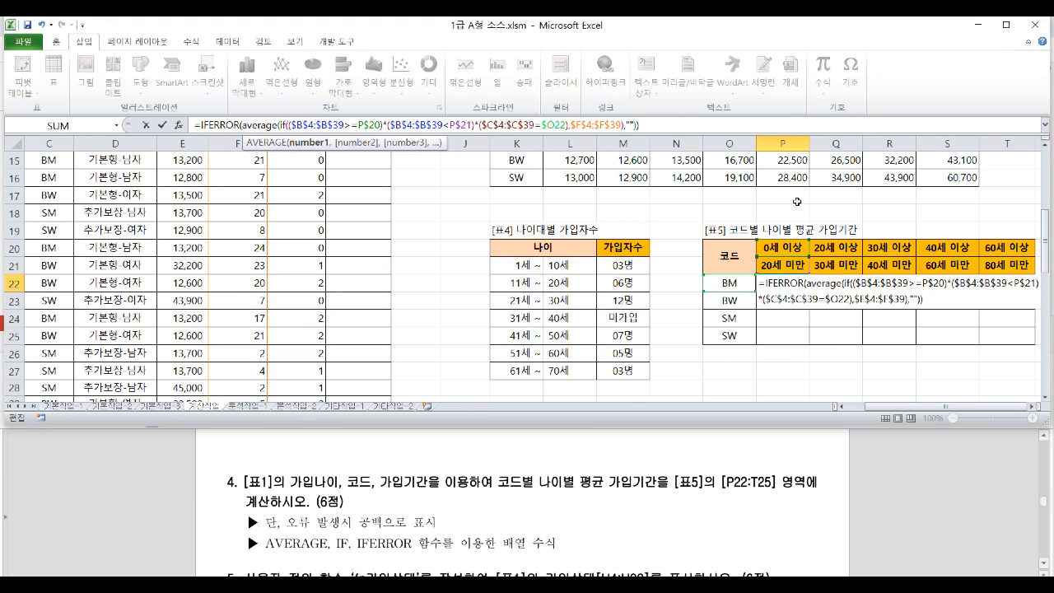
text())
key(Right)
click(662, 128)
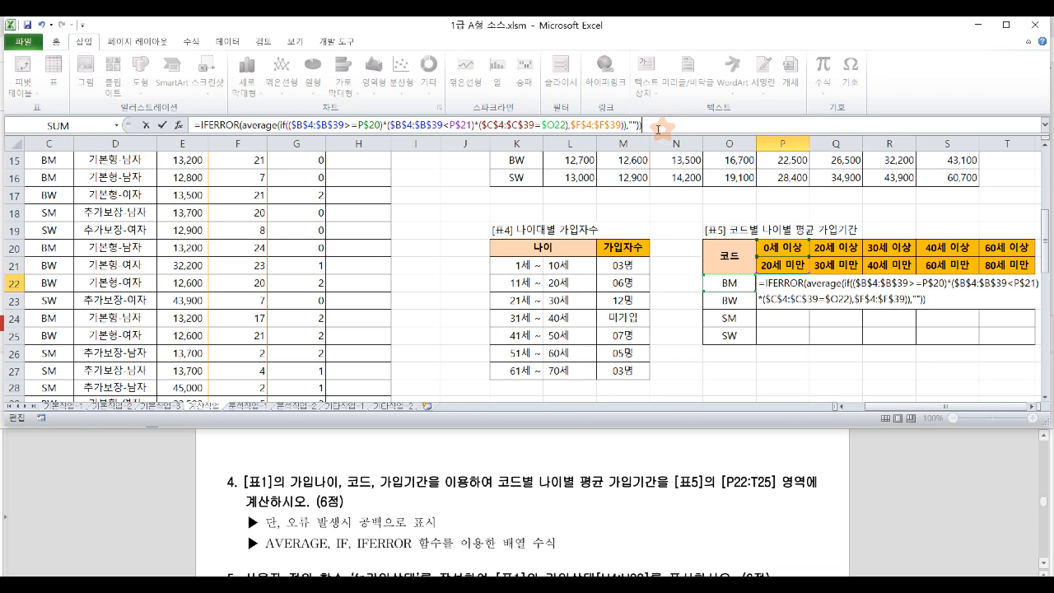
key(ctrl+shift+Return)
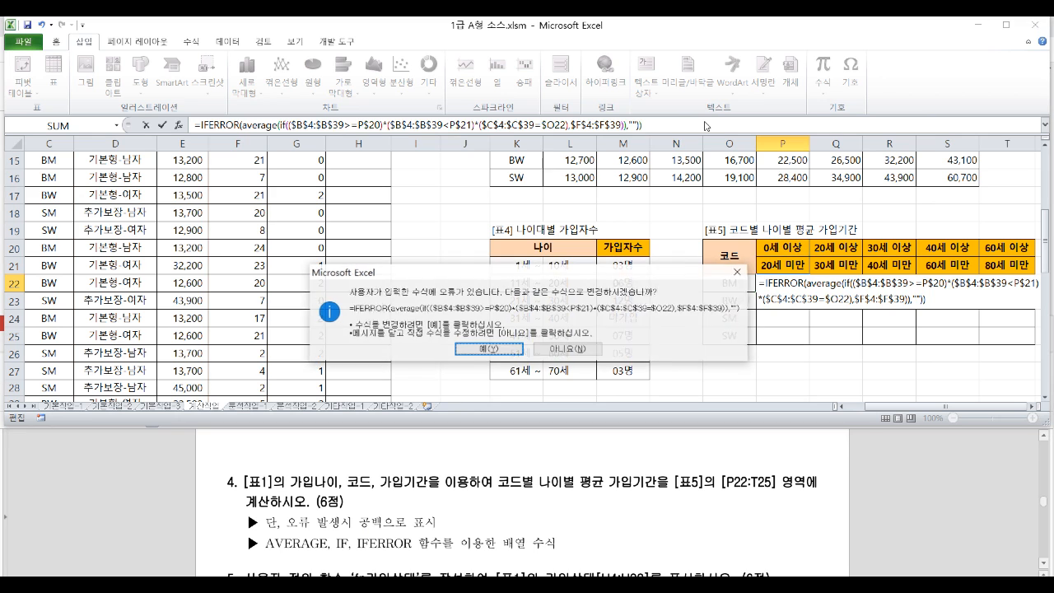
key(Return)
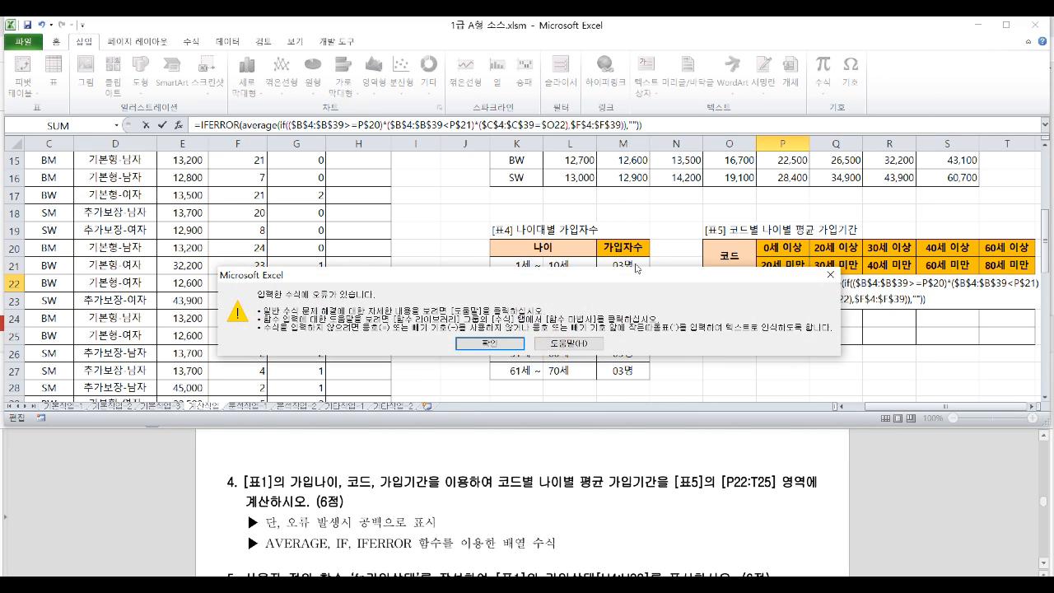
click(824, 275)
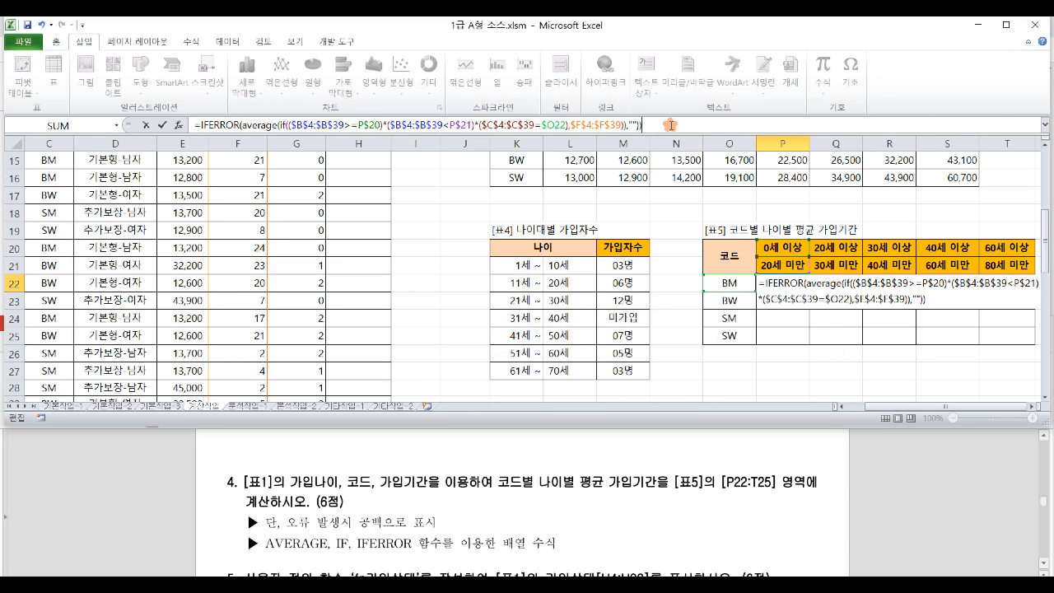
key(ctrl+shift+Return)
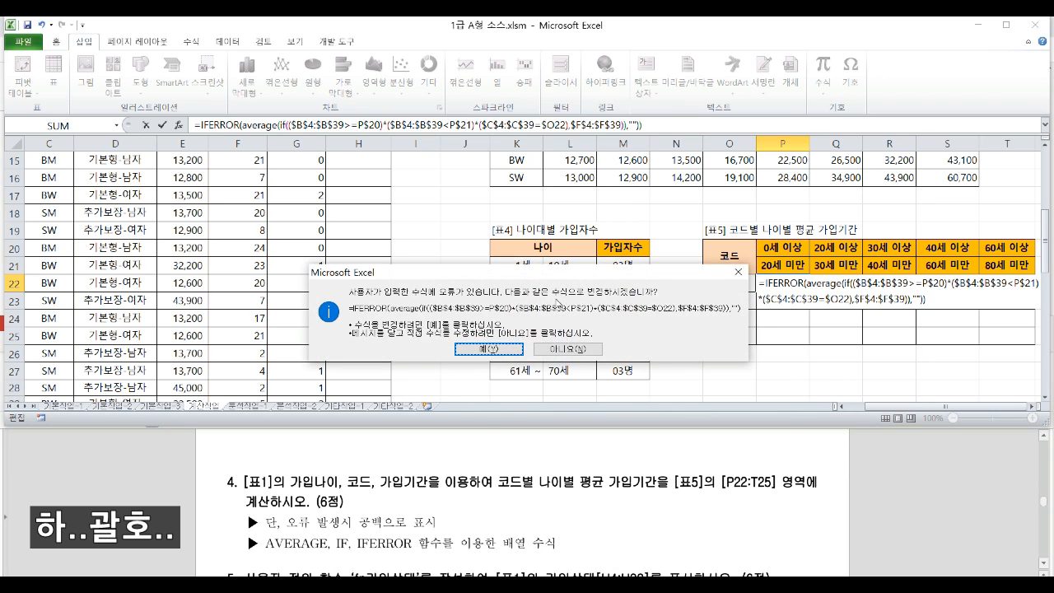
click(473, 350)
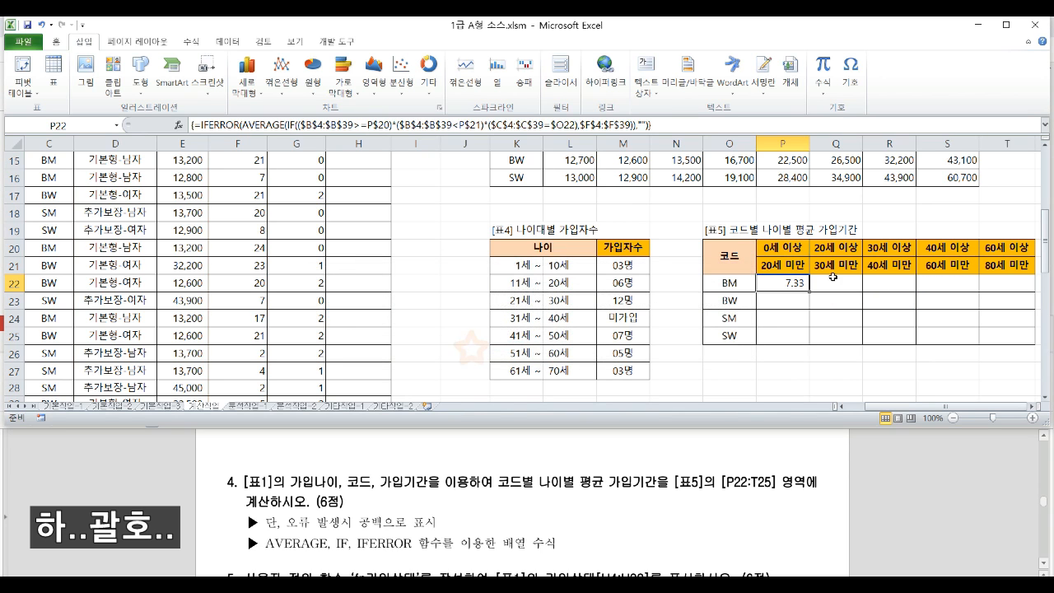
Fill the array formula from P22 through P22:T25 and check the blank cells in the 30세 and 60세 age columns.
drag(811, 290, 1009, 342)
click(906, 288)
click(898, 302)
click(898, 318)
click(902, 334)
click(982, 319)
click(1007, 283)
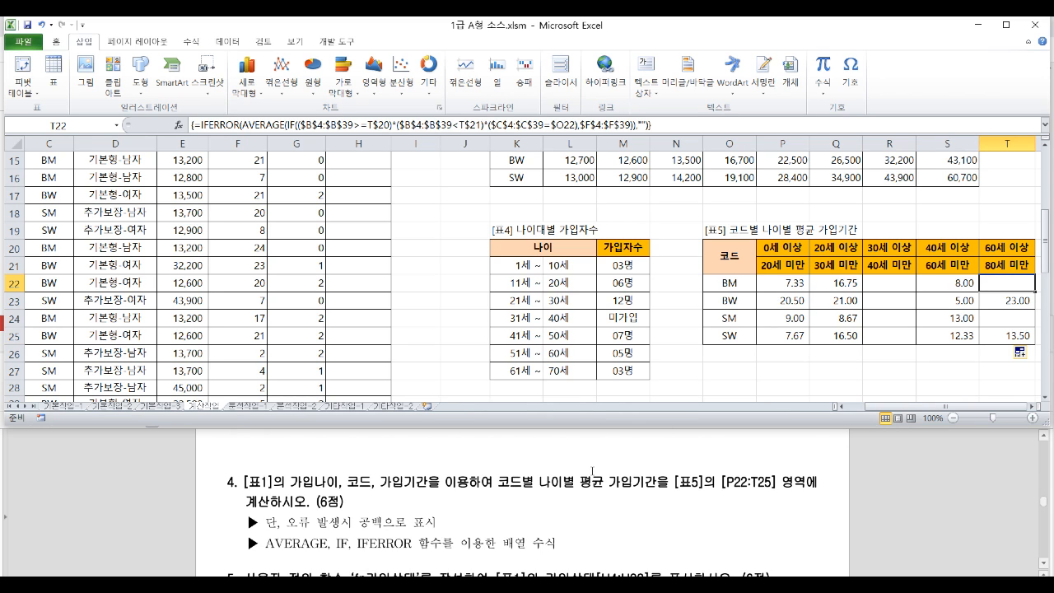
Read task 5 in the PDF instructions, covering the custom function fn가입상태 for the 가입상태 range H4:H39.
click(592, 472)
scroll(593, 471, down, 3)
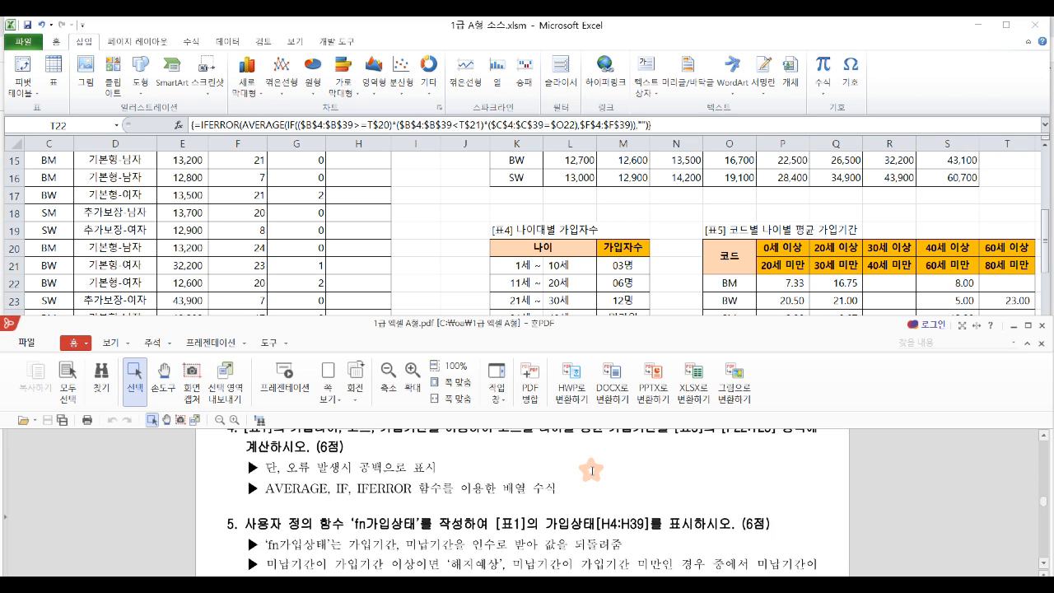
scroll(593, 471, up, 1)
scroll(1002, 442, down, 1)
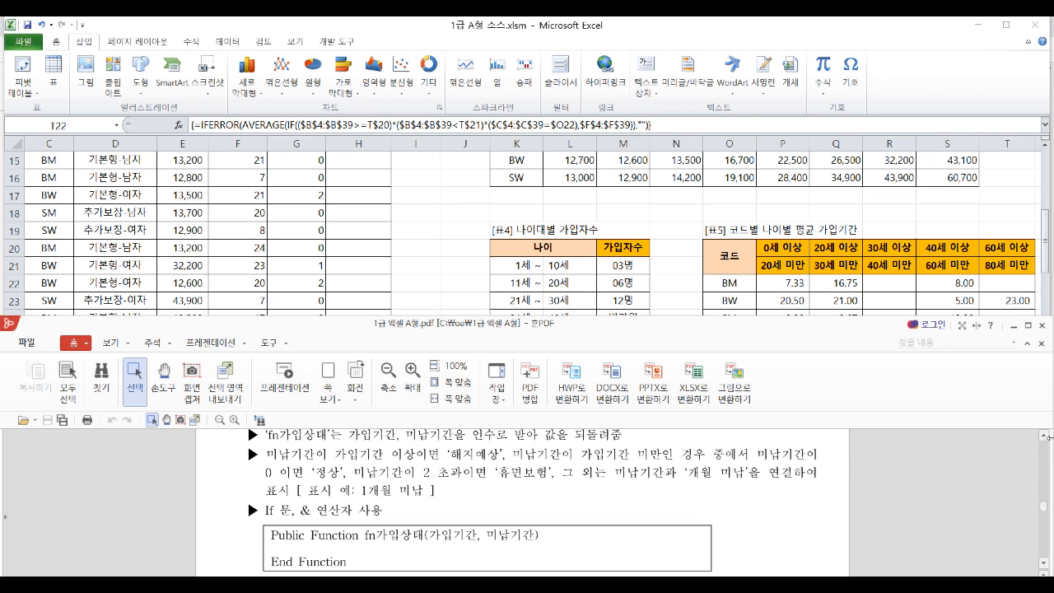
Review the task 5 instructions in the PDF and select cell H4, the first cell of the 가입상태 column.
click(1044, 437)
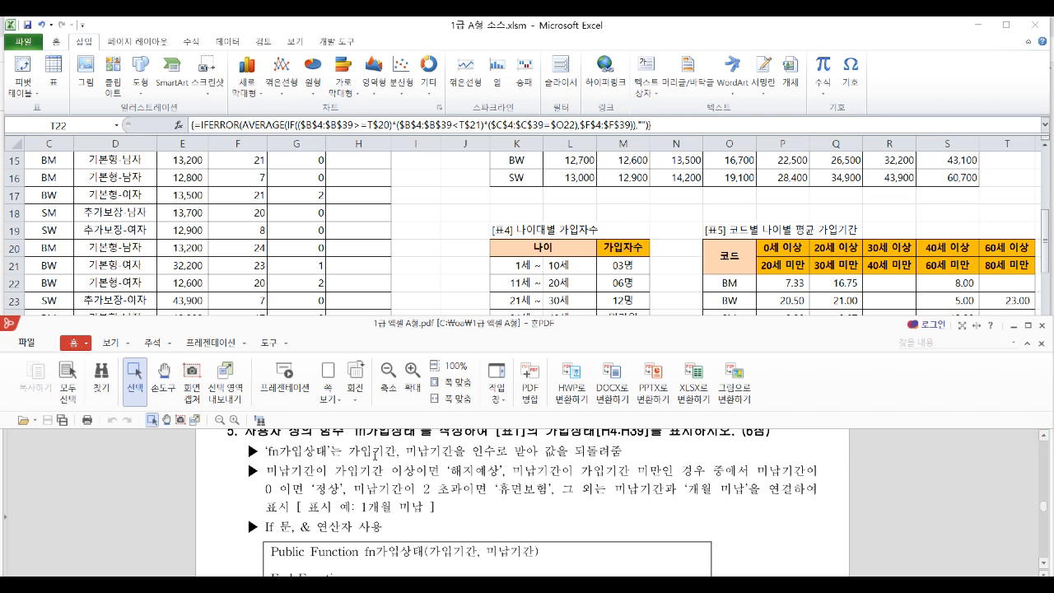
key(alt+F11)
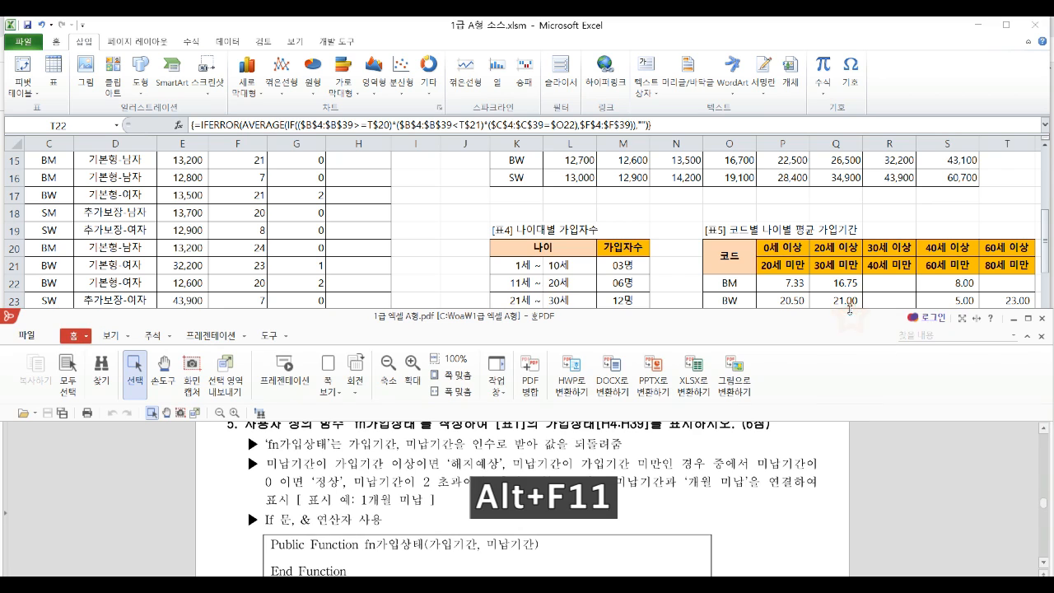
scroll(1048, 529, up, 1)
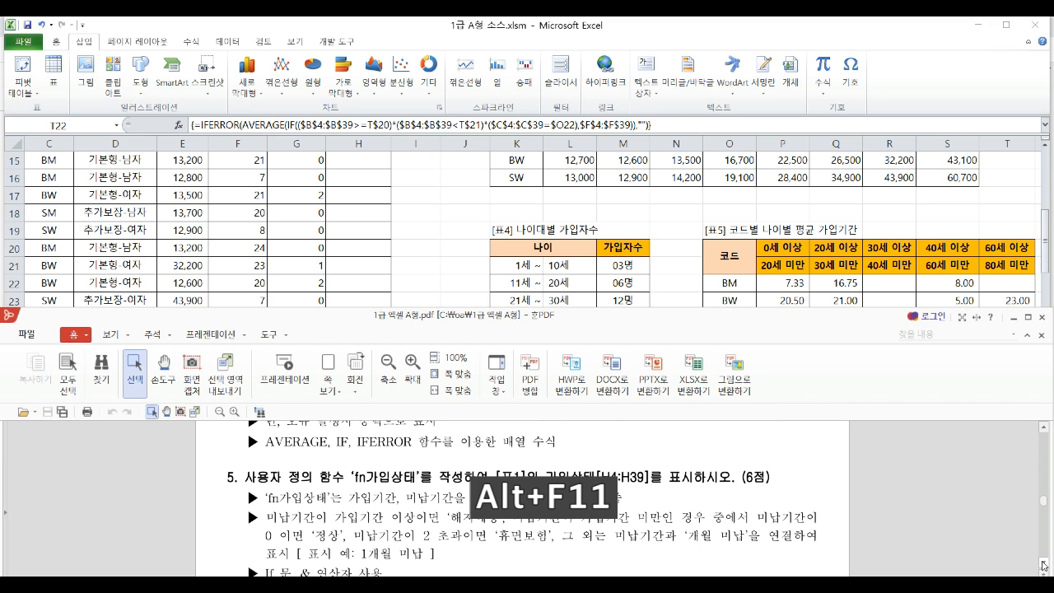
scroll(1048, 529, down, 1)
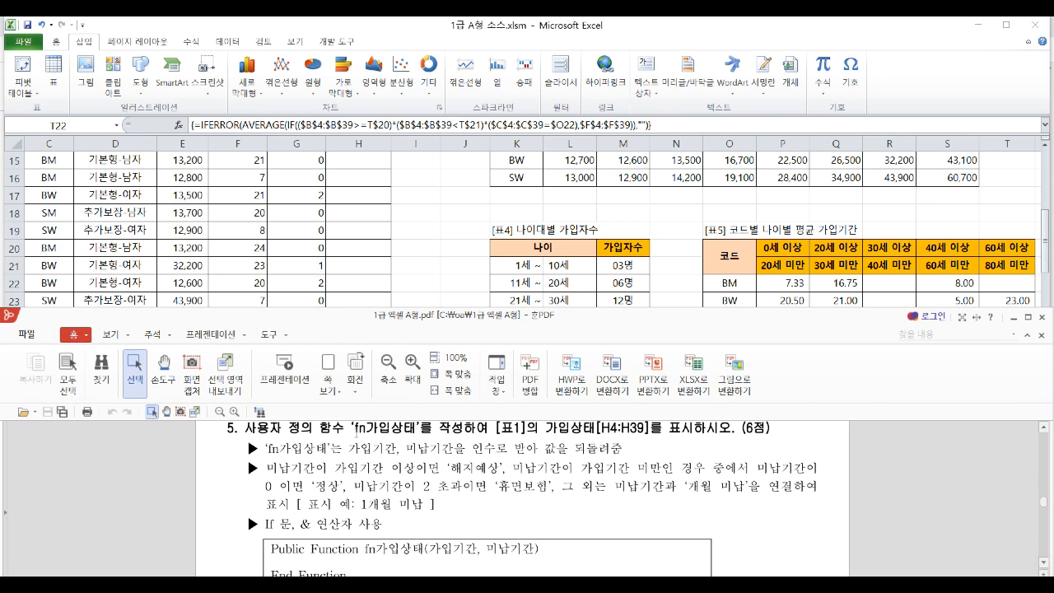
click(350, 254)
scroll(350, 254, up, 5)
drag(357, 214, 363, 317)
click(367, 216)
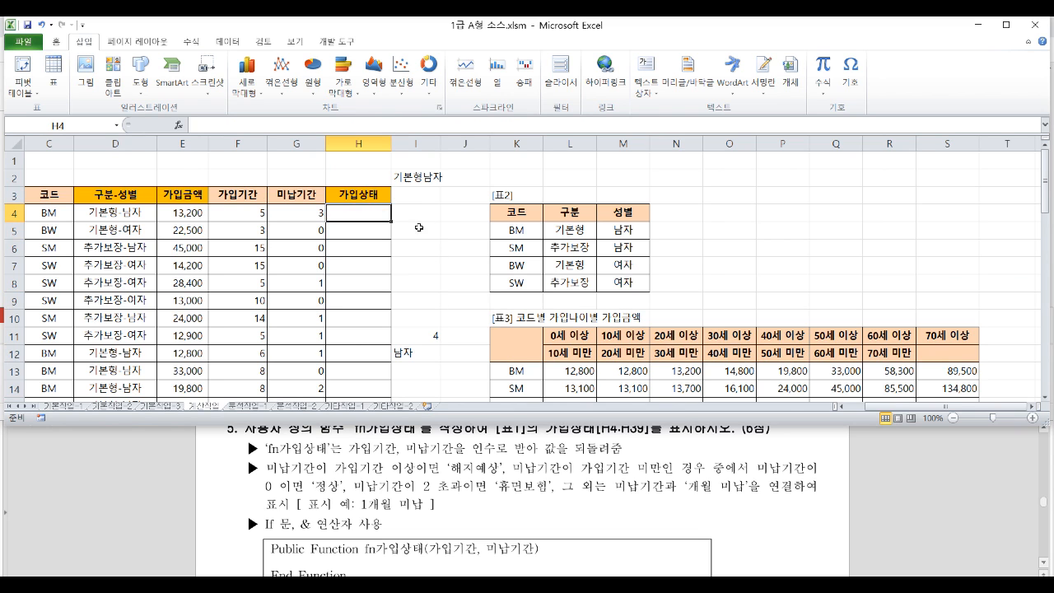
Open the Visual Basic editor for the workbook and insert a new standard module.
key(alt+F11)
drag(457, 25, 452, 80)
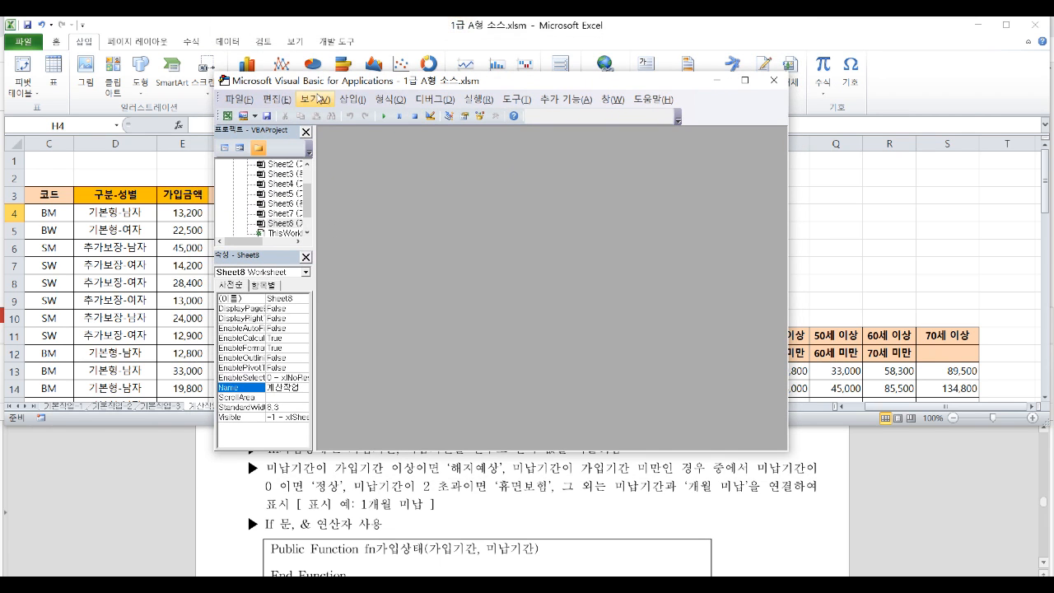
click(360, 100)
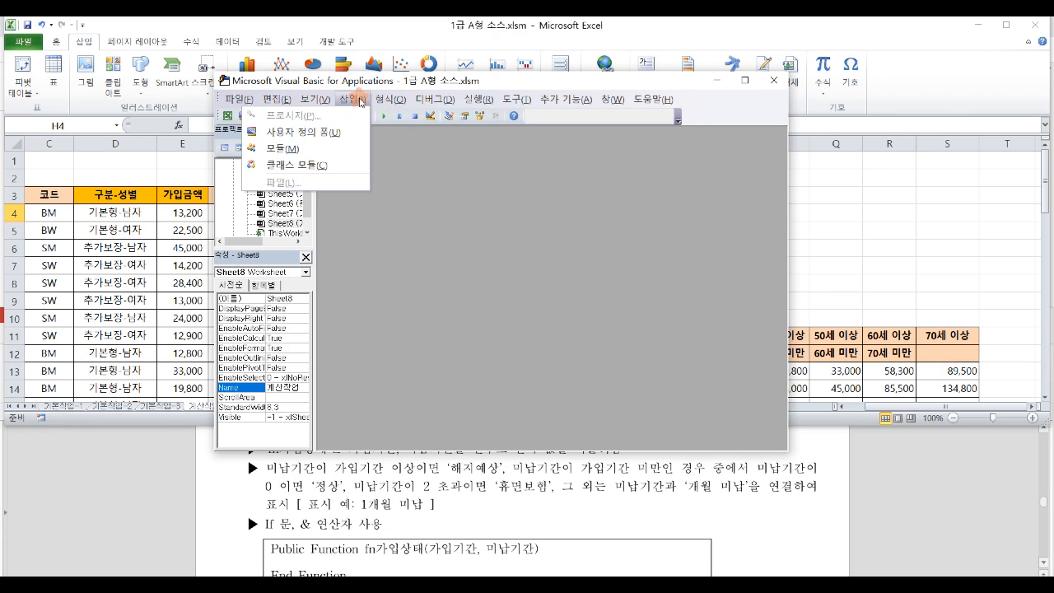
click(314, 146)
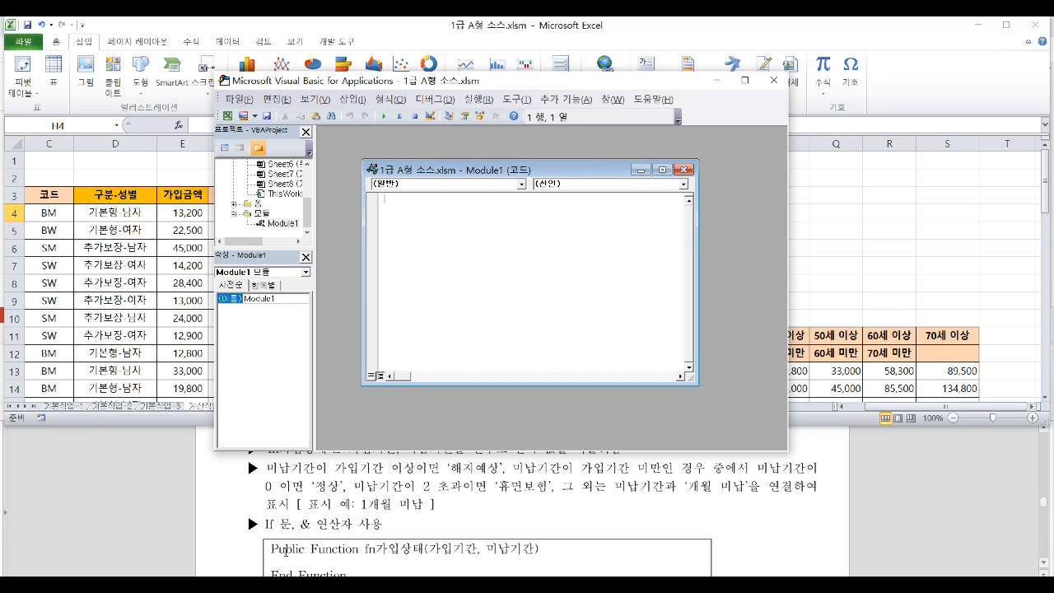
Copy the Public Function fn가입상태(가입기간, 미납기간) … End Function skeleton from the PDF and paste it into the new module.
click(575, 502)
scroll(296, 510, down, 1)
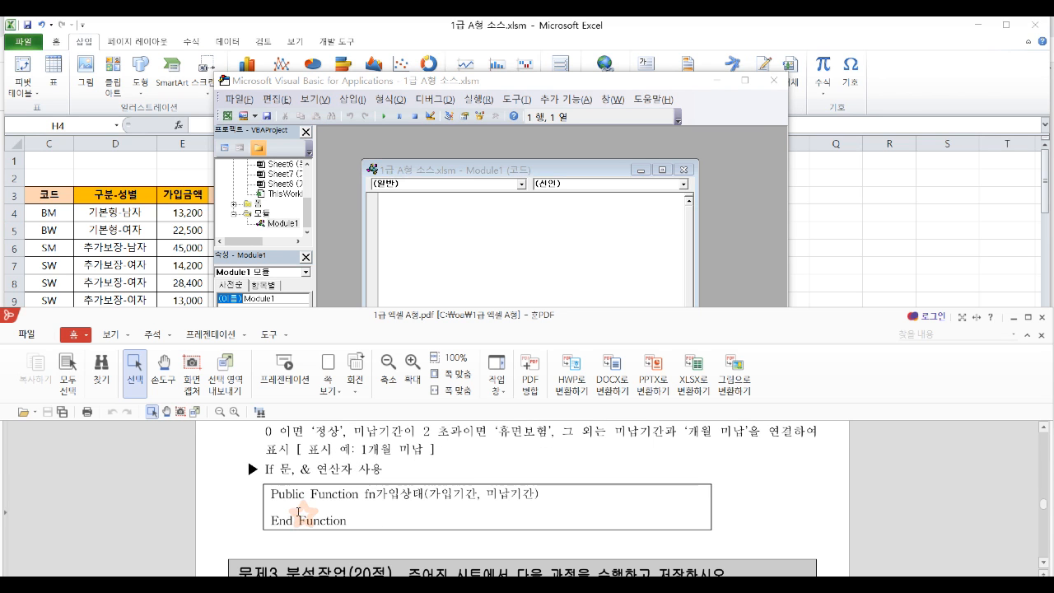
drag(272, 491, 353, 521)
key(ctrl+c)
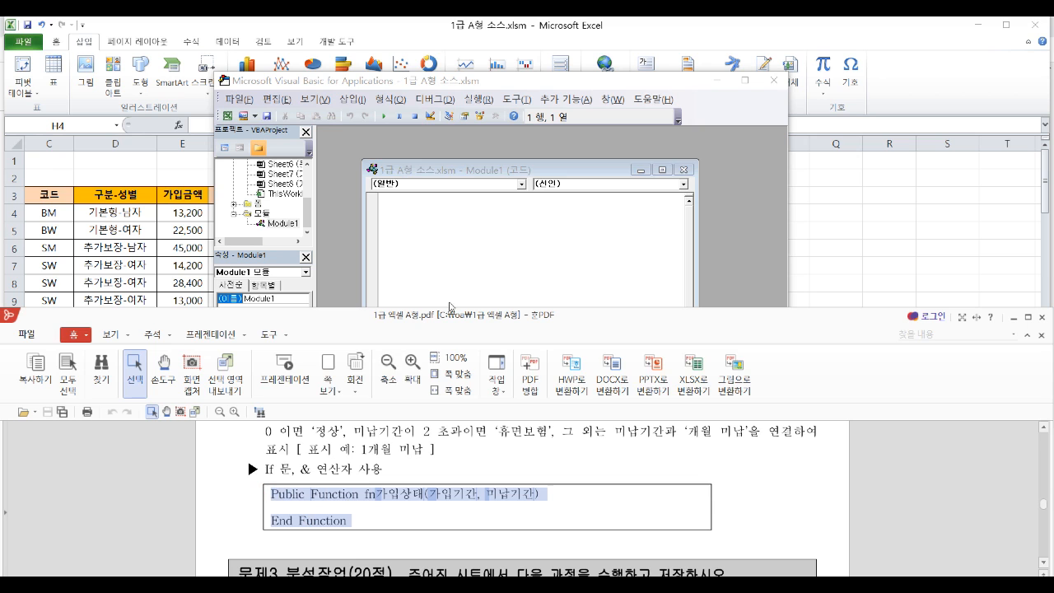
click(455, 245)
key(ctrl+v)
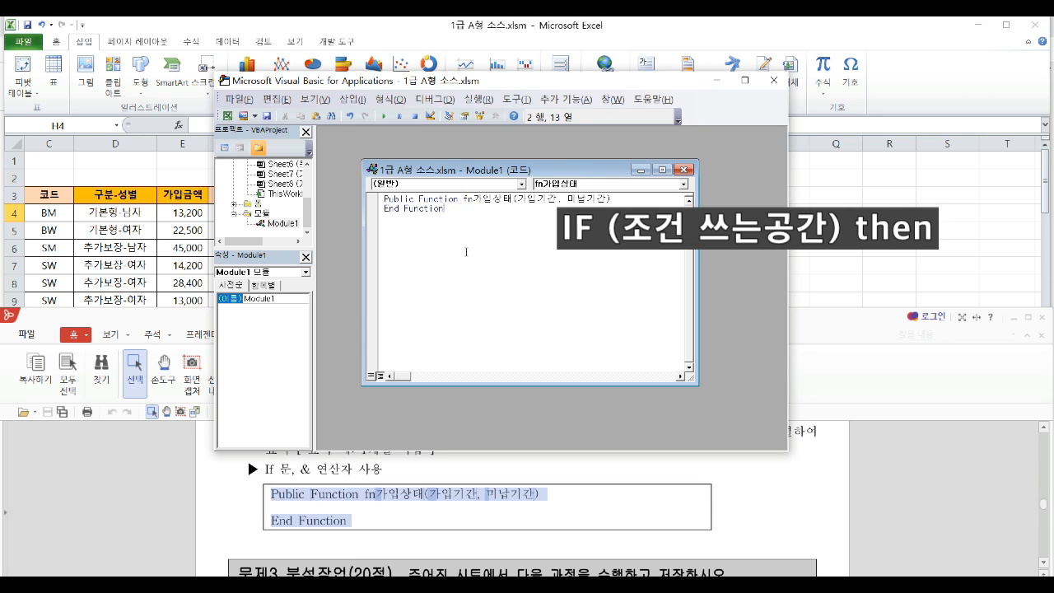
Insert blank lines between the fn가입상태 function header and End Function.
click(620, 198)
key(Return)
key(Return)
key(Return)
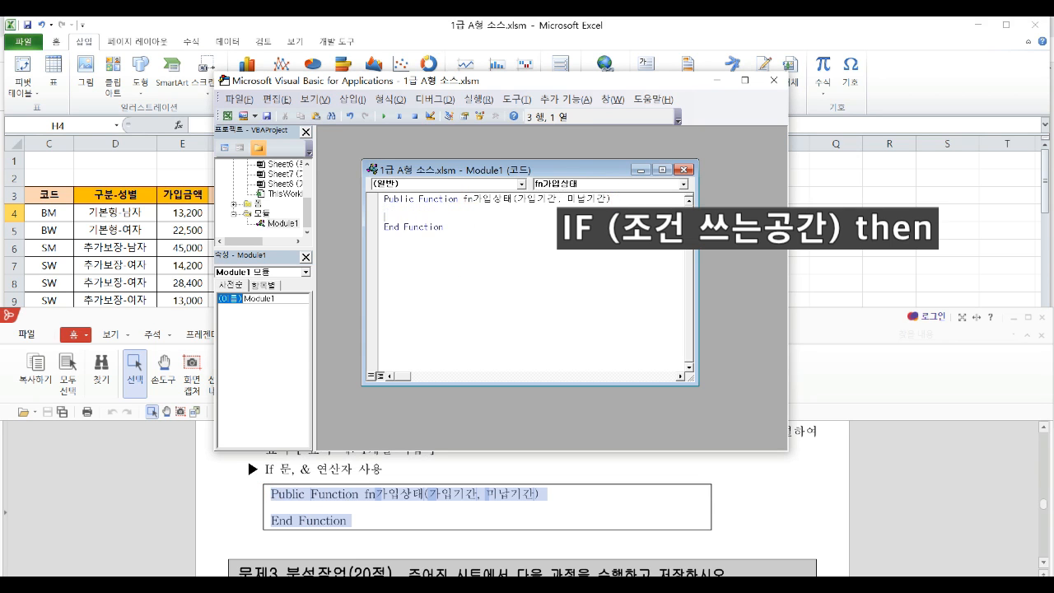
key(Up)
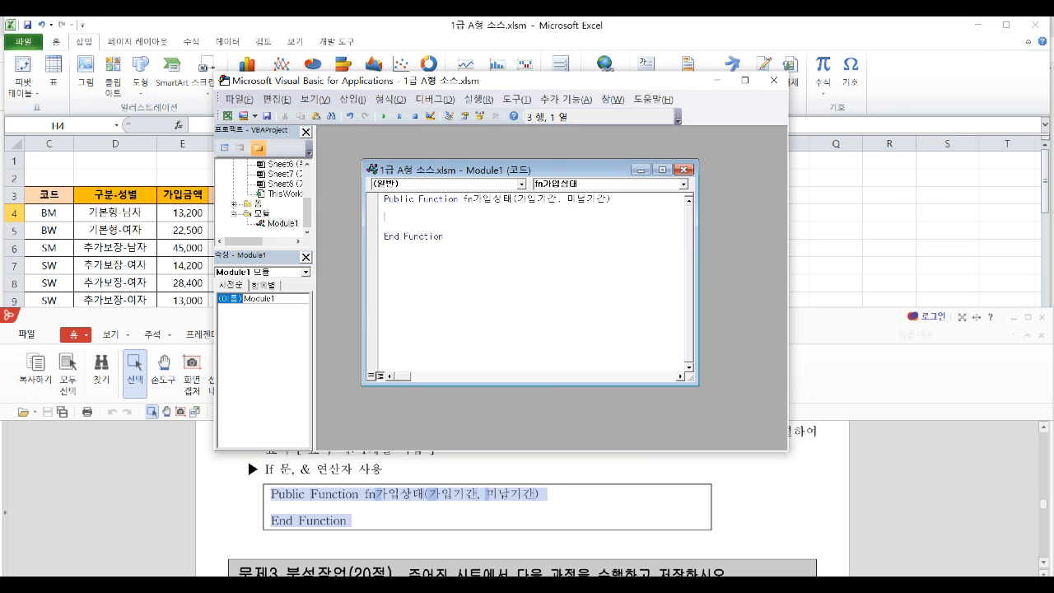
Check the function's conditions in the PDF and write the placeholder line If (조건) Then inside the function body.
click(247, 457)
scroll(247, 457, up, 1)
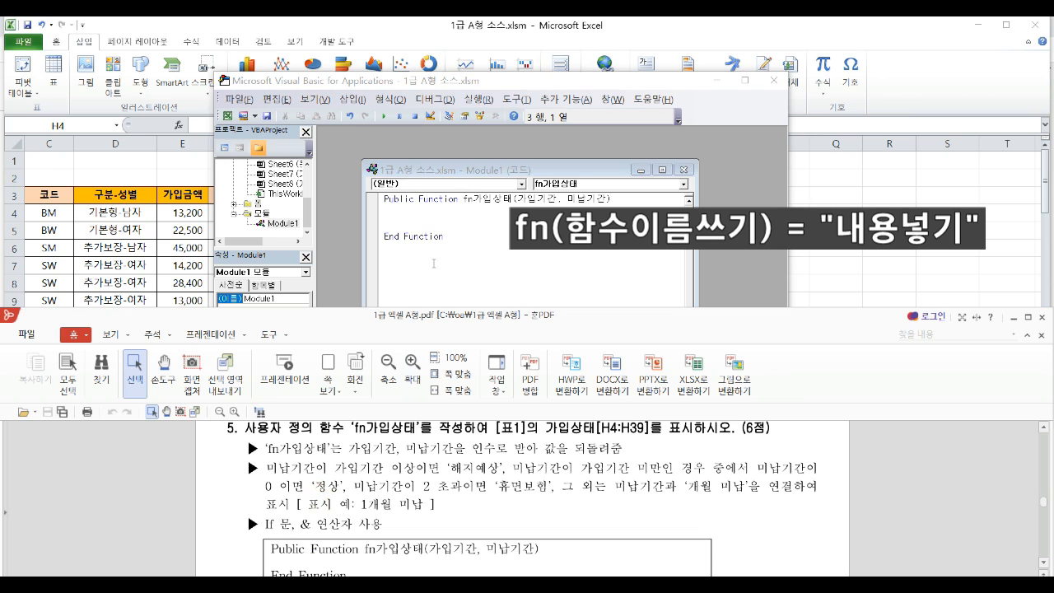
click(396, 221)
text(if)
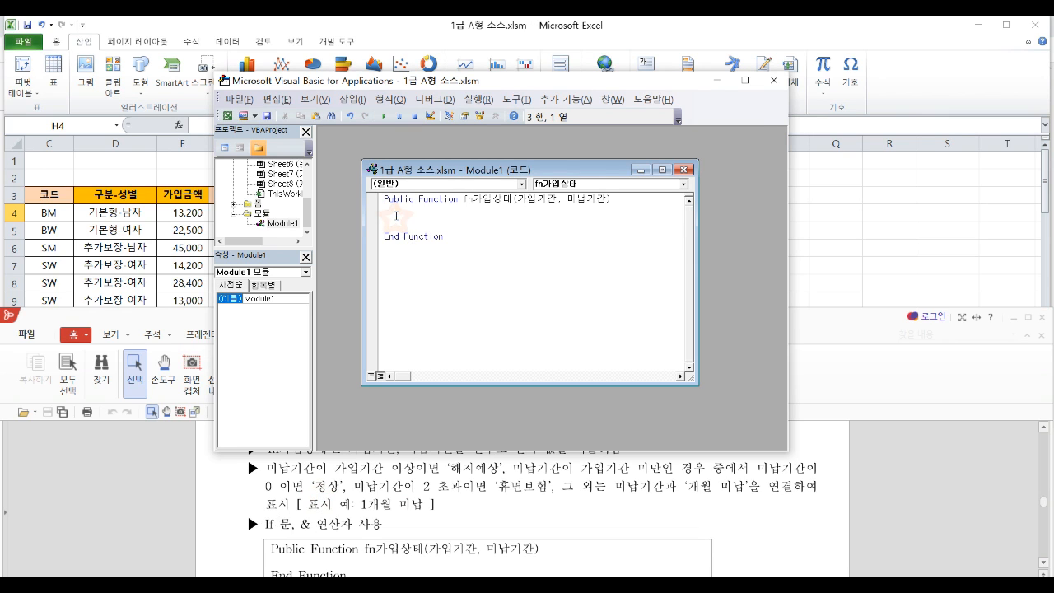
text( (조건) then)
key(Return)
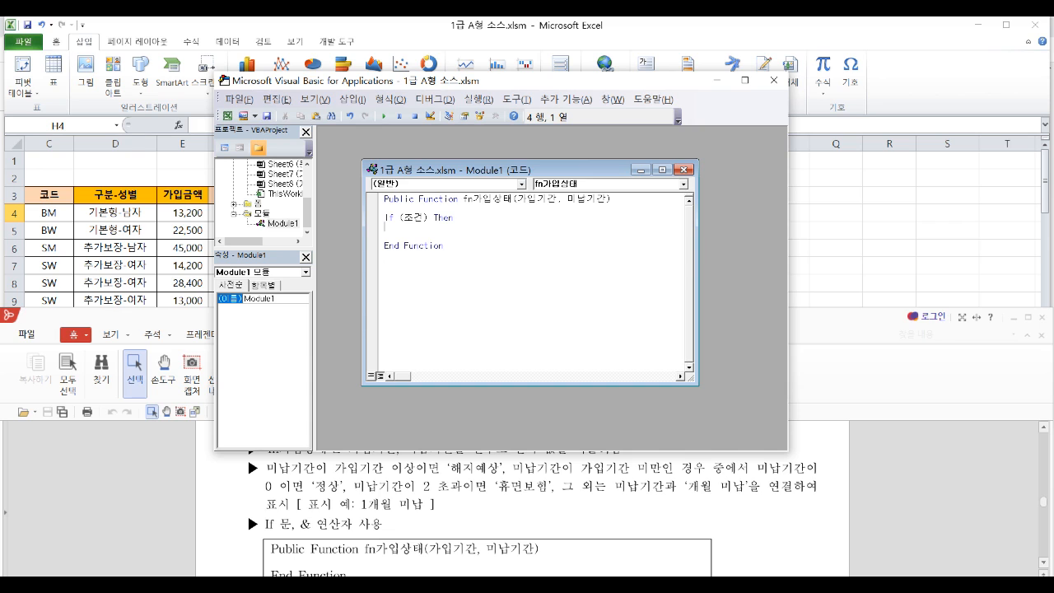
Enter the function name fn가입상태 on the line below the If statement, followed by blank lines.
key(BackSpace)
text(f)
key(BackSpace)
key(Return)
text(ㄹ)
key(BackSpace)
text(fn가입상태)
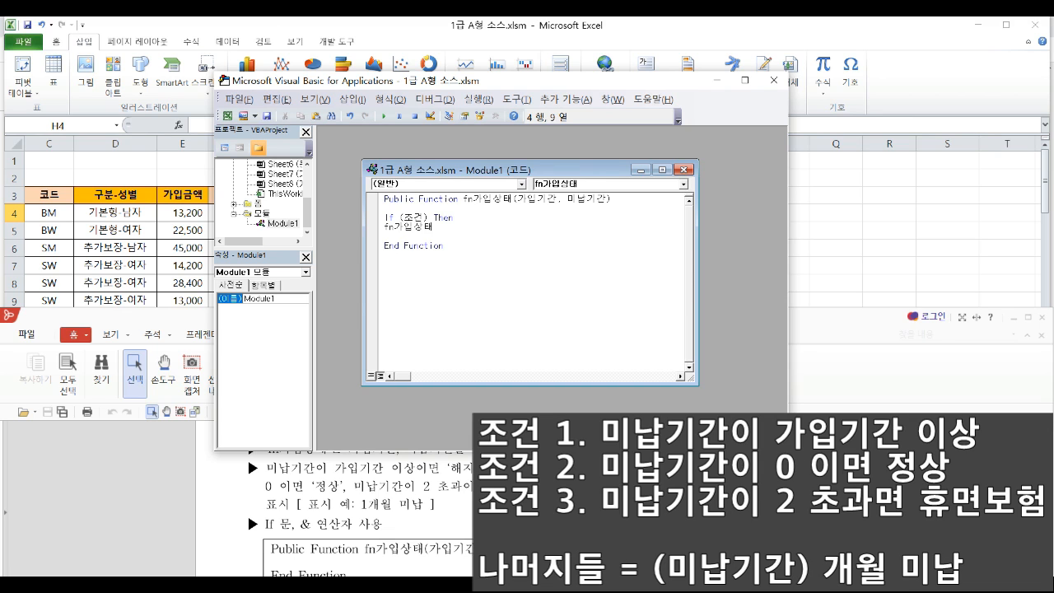
key(Return)
key(Return)
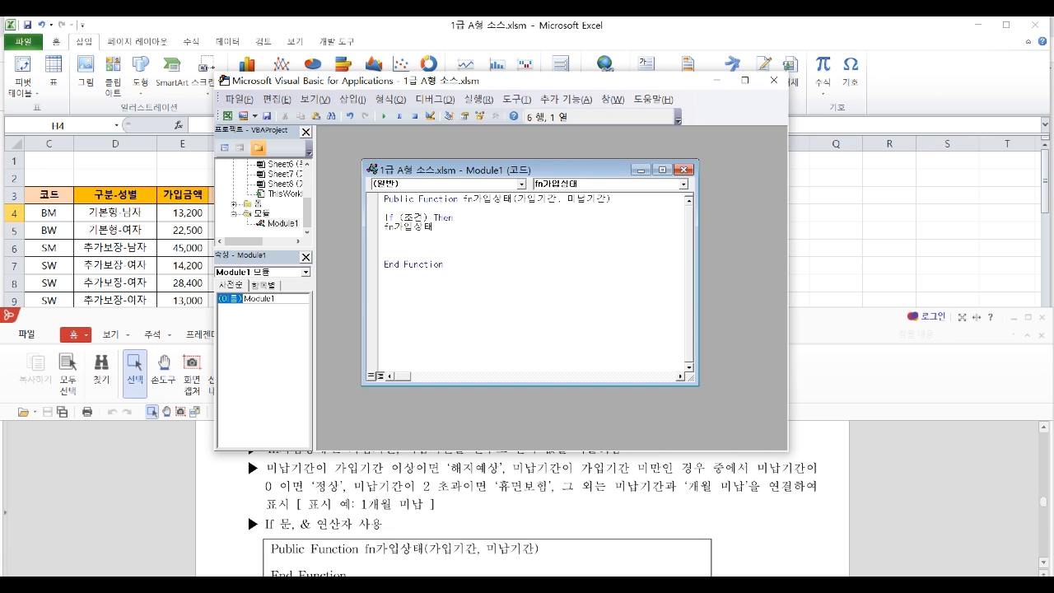
Examine the arguments and the 미납기간 conditions for fn가입상태 in the PDF, comparing them with the function header.
click(392, 475)
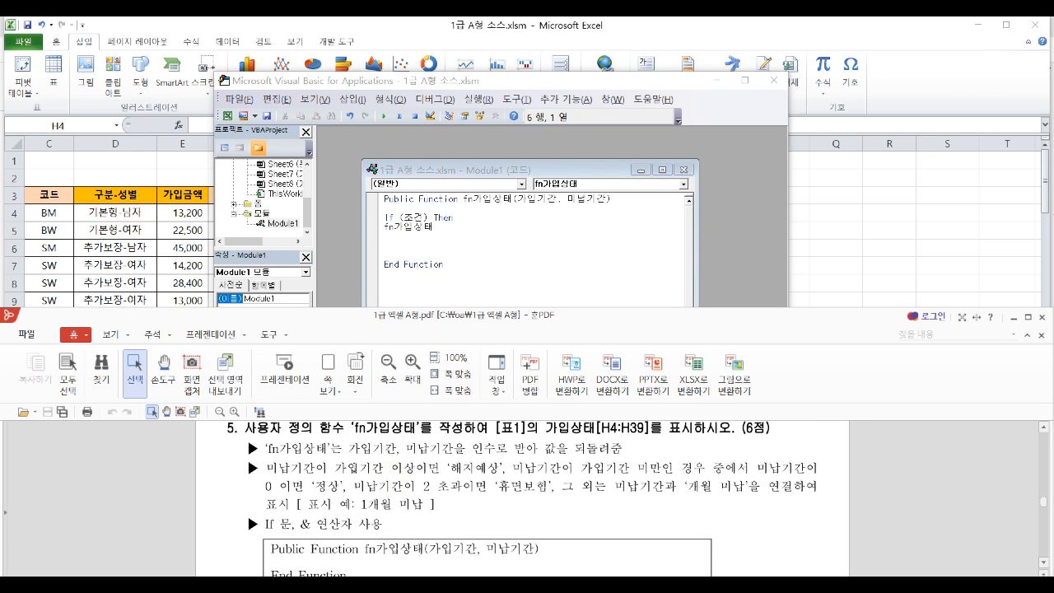
drag(347, 449, 453, 449)
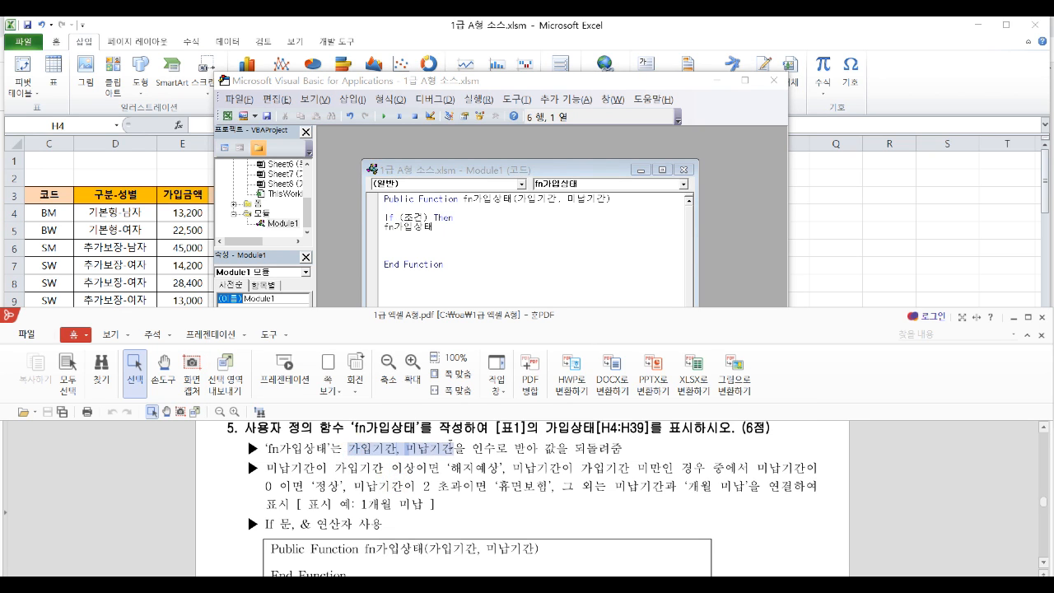
drag(519, 198, 597, 200)
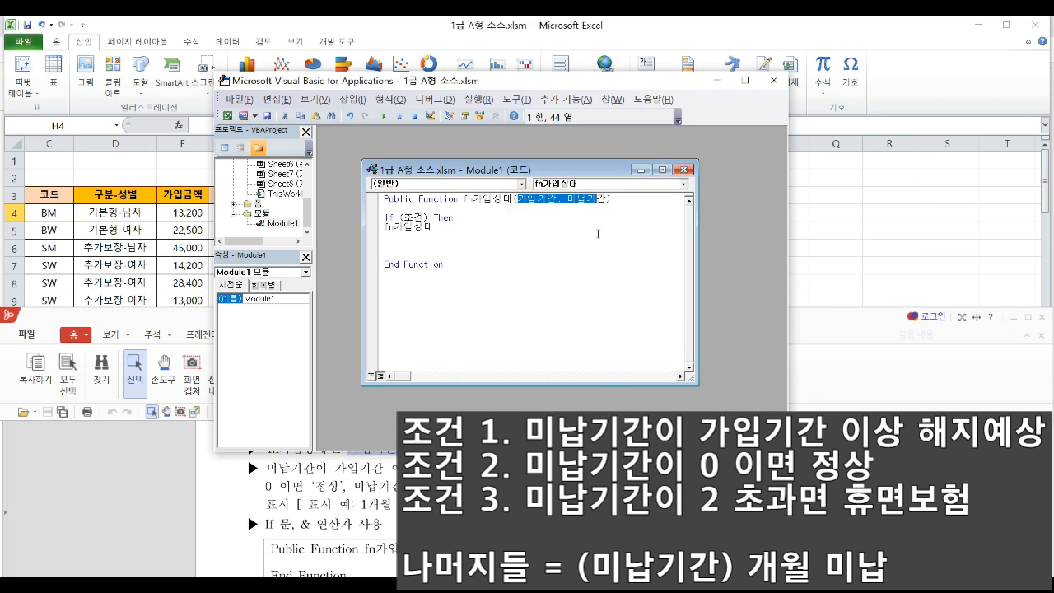
click(560, 479)
drag(265, 468, 384, 468)
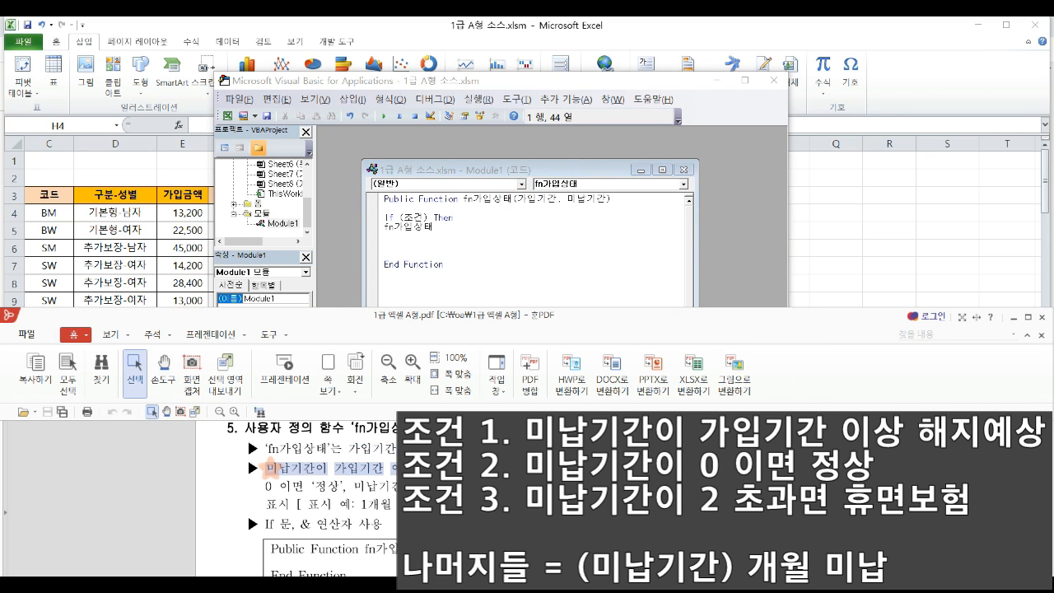
click(511, 482)
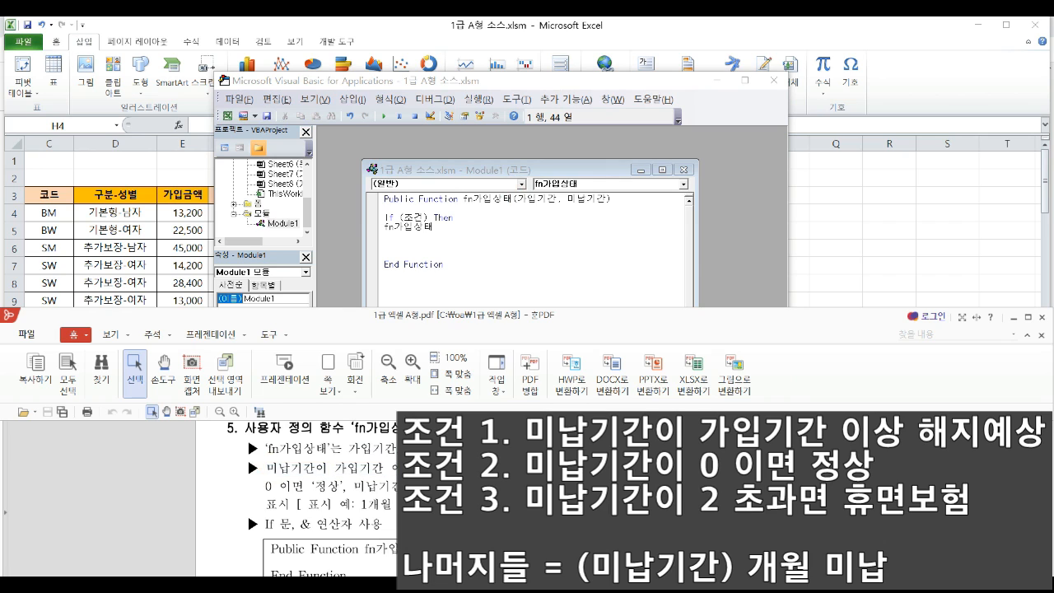
drag(420, 468, 266, 467)
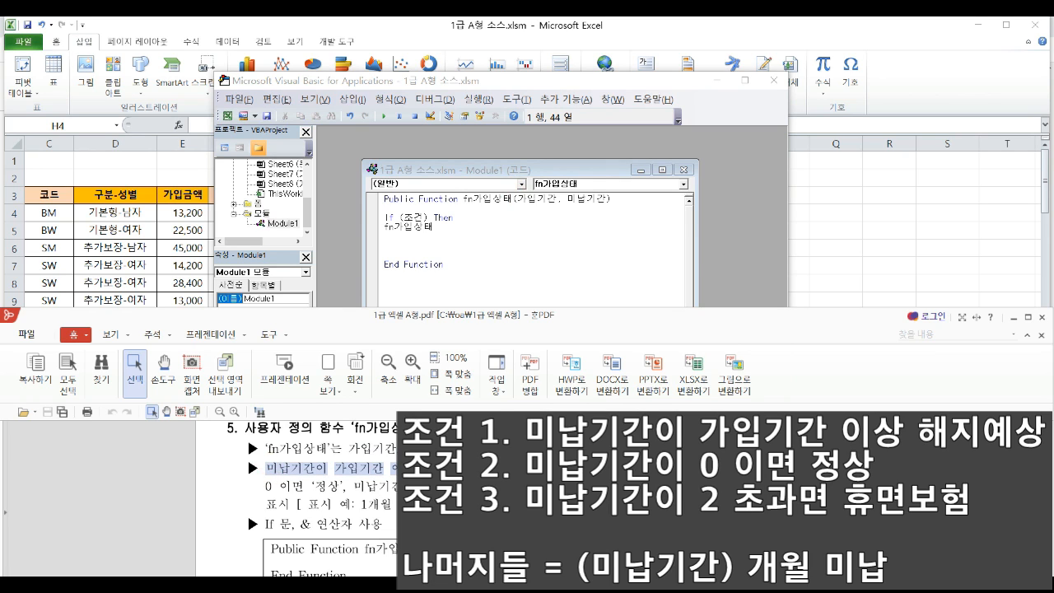
click(510, 482)
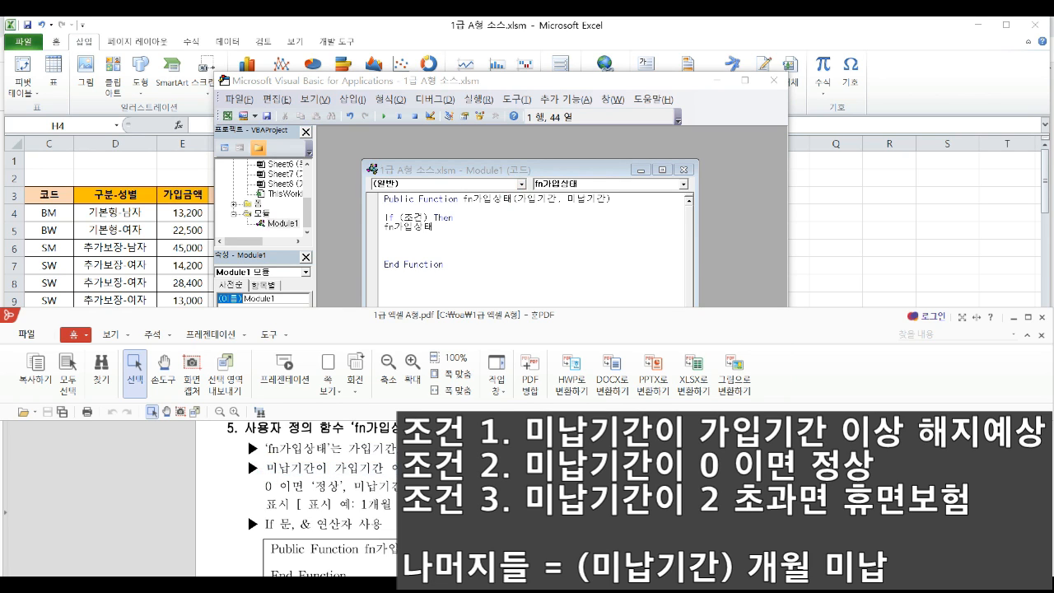
drag(265, 488, 403, 488)
click(511, 488)
Replace the (조건) placeholder in the If statement with the condition 미납기간 >= 가입기간.
click(424, 237)
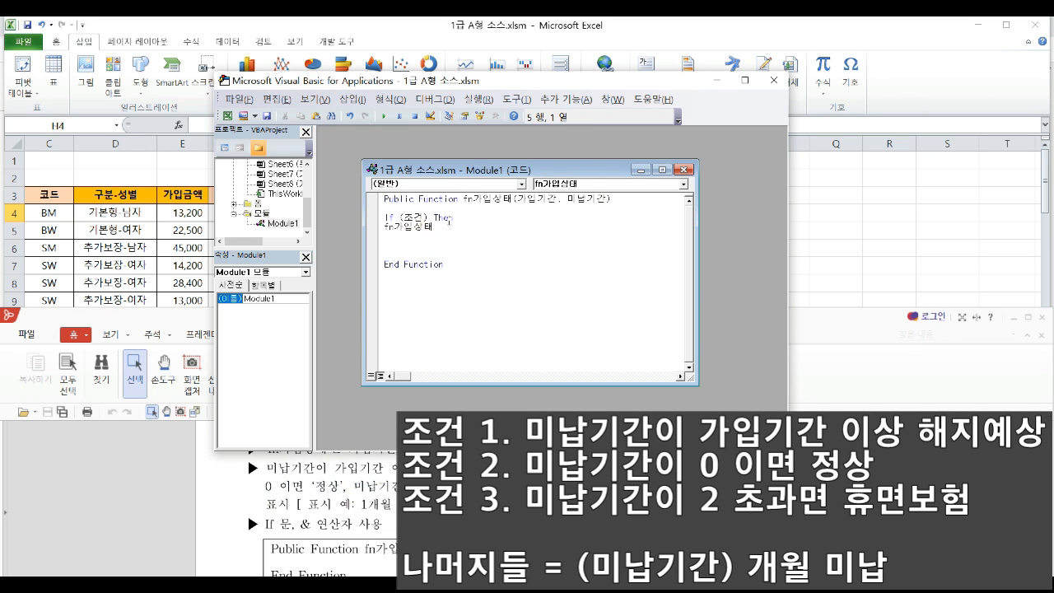
drag(429, 217, 400, 217)
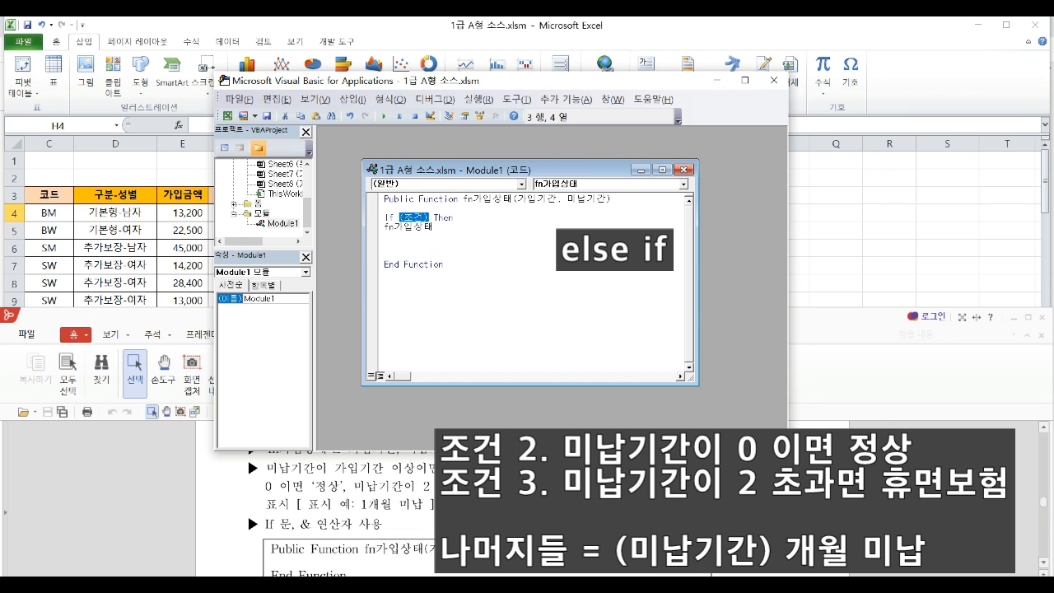
text(미납)
text(기간)
text( >=)
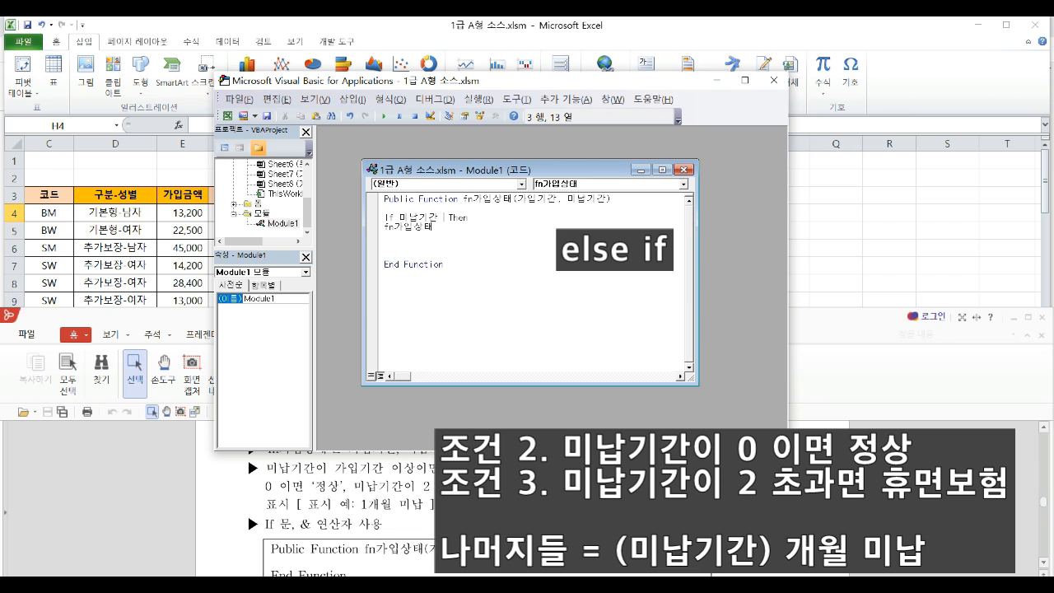
text( 가입기간)
Assign "해지예상" to fn가입상태 under the first condition and leave a blank line below it.
key(Down)
text(= "해지예상")
key(Return)
key(Return)
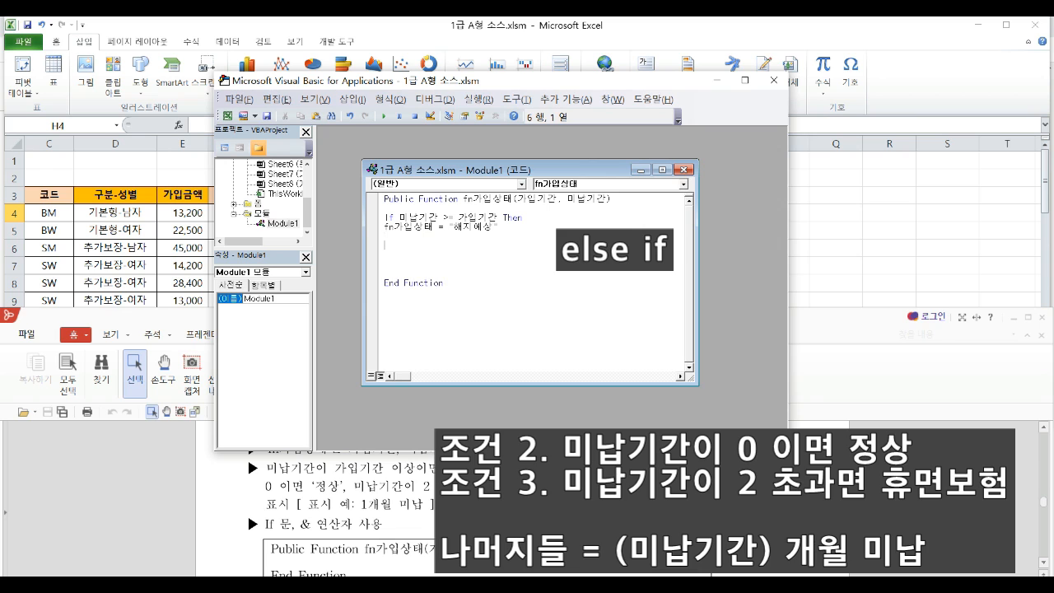
Add an ElseIf branch for 미납기간 = 0 that assigns "정상" to fn가입상태.
text(elseif 미납)
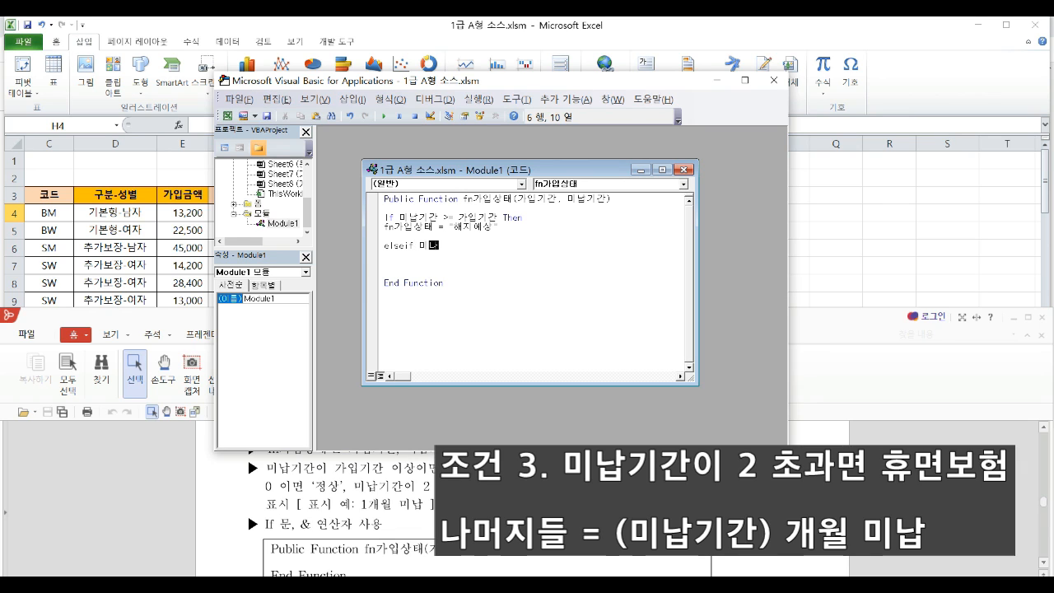
text(기가ㄴ =)
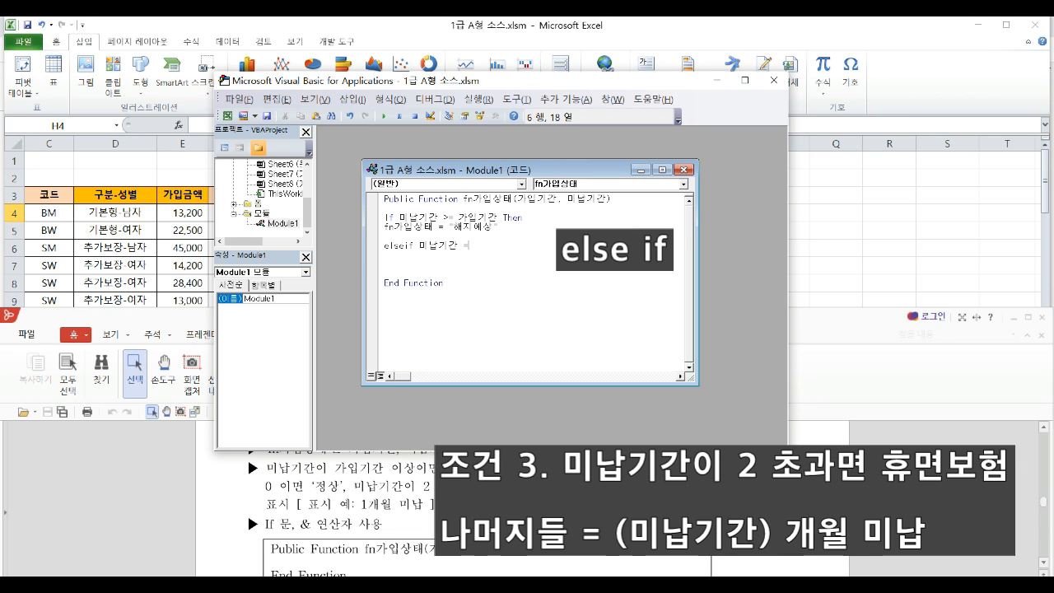
text(0 Then)
key(Return)
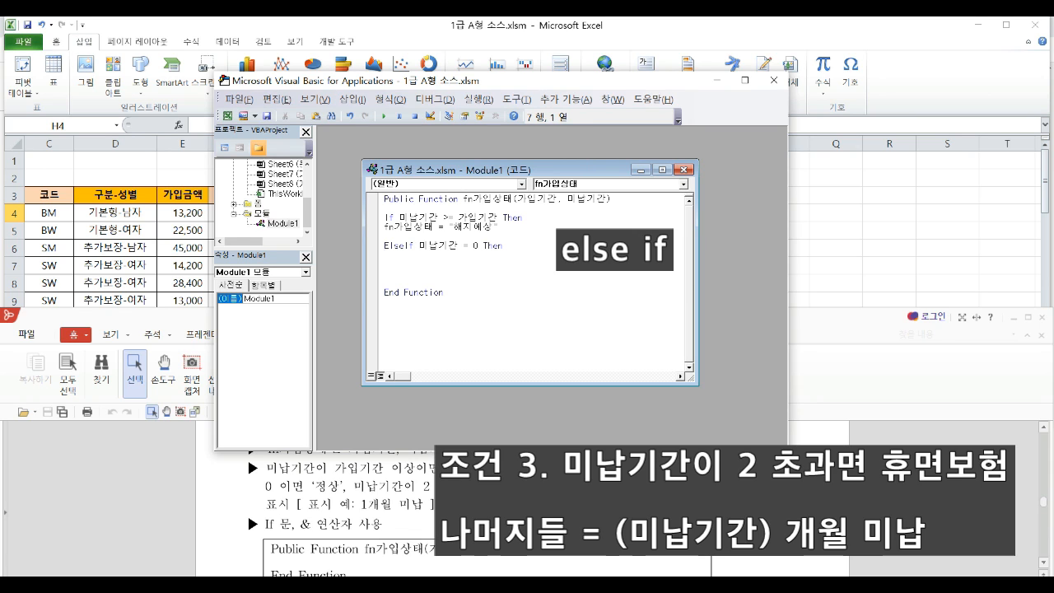
text(fn가입상태 = "정상")
key(Return)
key(Return)
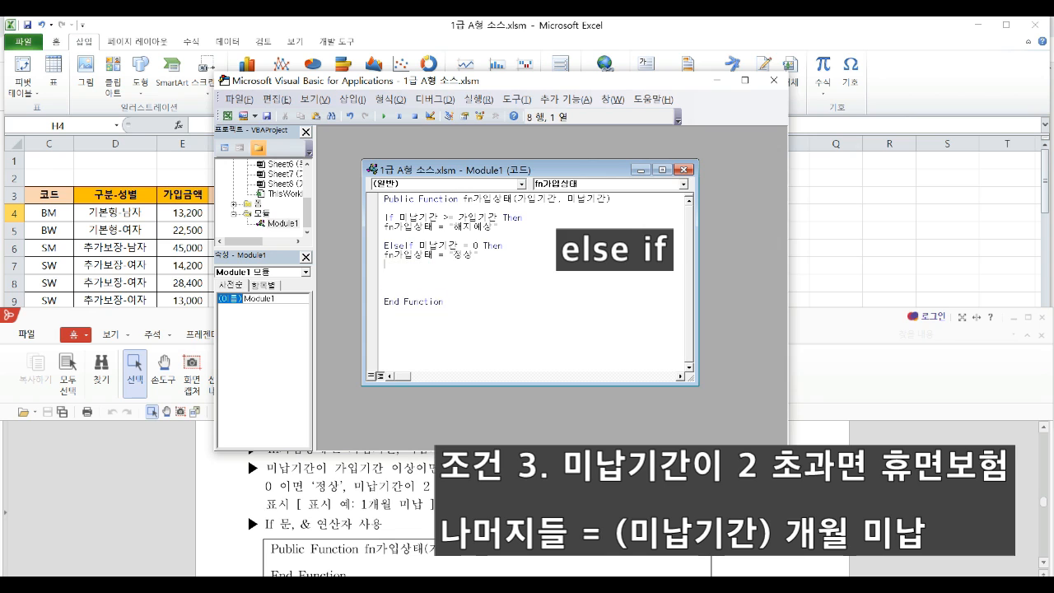
Add an ElseIf branch for the condition 미납기간 > 2 below the "정상" assignment.
text(else)
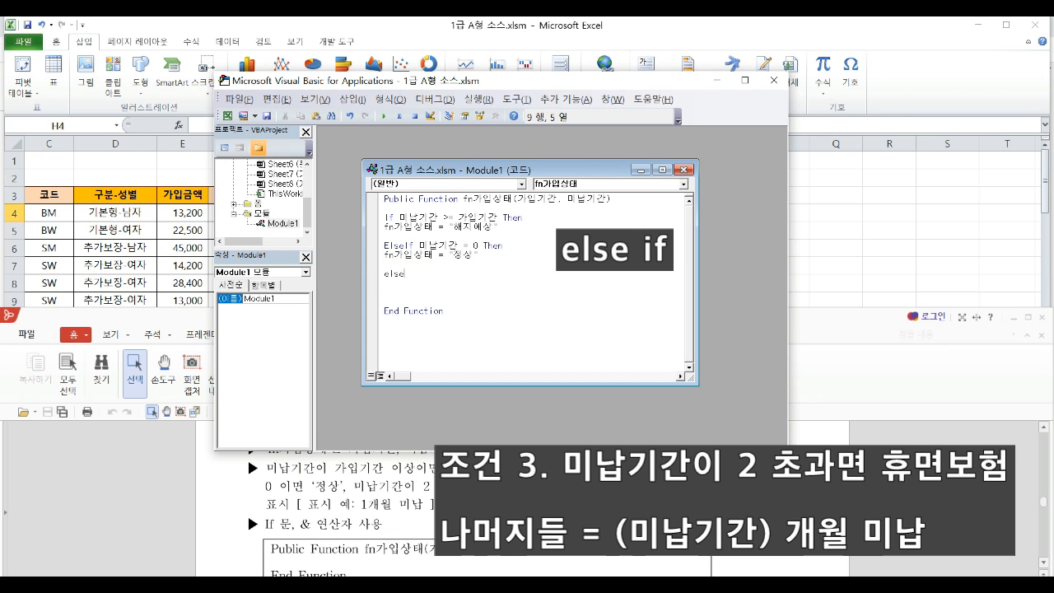
text(if 미납기간)
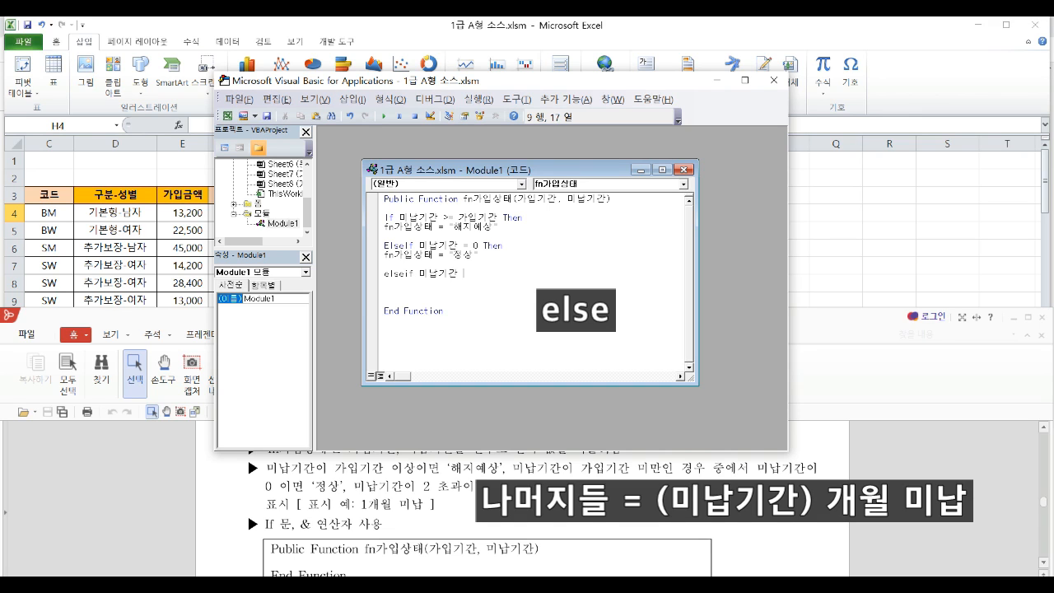
text( >)
text( 2tt)
key(BackSpace)
key(BackSpace)
text(then)
key(Return)
Assign "휴면보험" to fn가입상태 under the 미납기간 > 2 condition and leave a blank line below it.
text(fn)
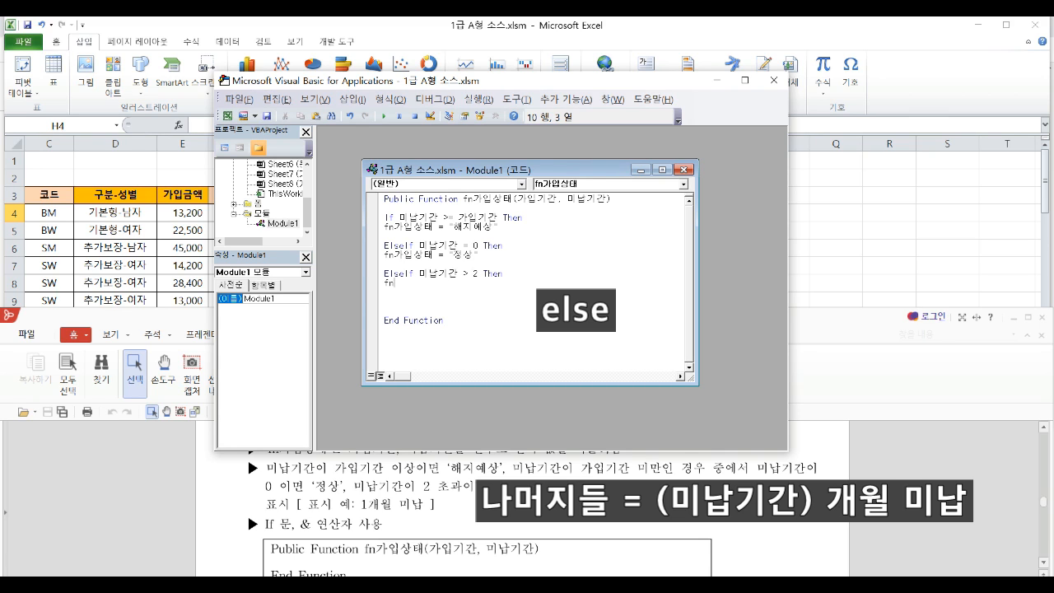
text(가입상태 = ㅎ)
text(휴면보험")
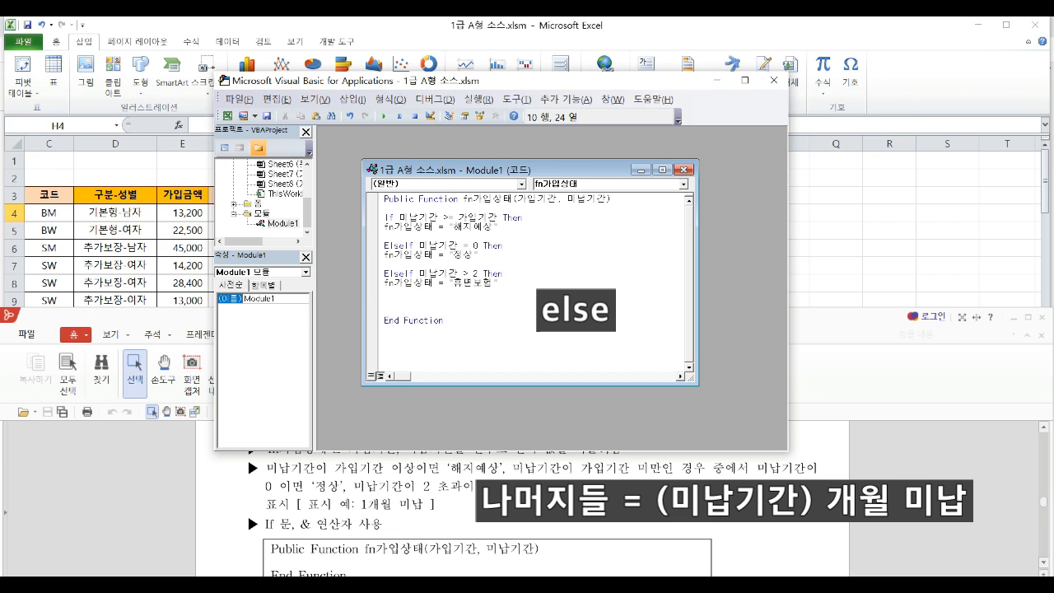
key(Return)
key(Return)
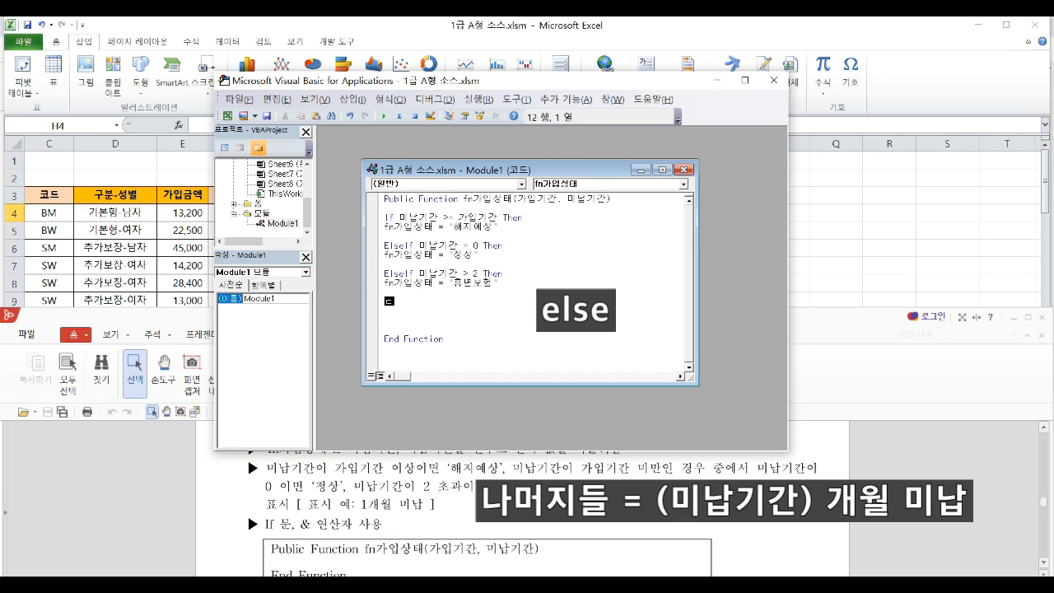
Add an Else branch that assigns 미납기간 & "개월 미납" to fn가입상태.
text(else)
key(Return)
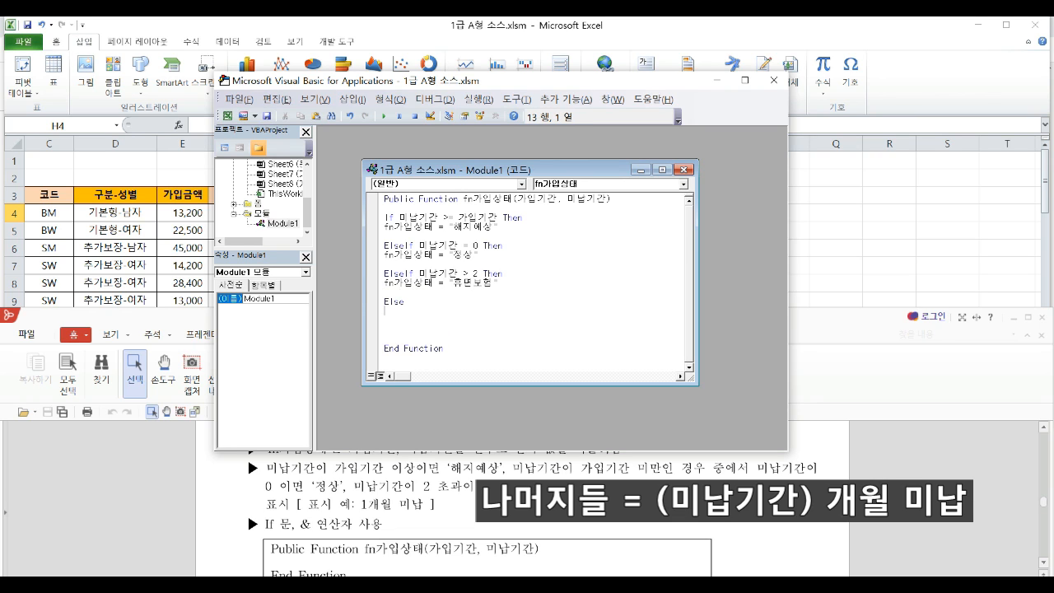
key(BackSpace)
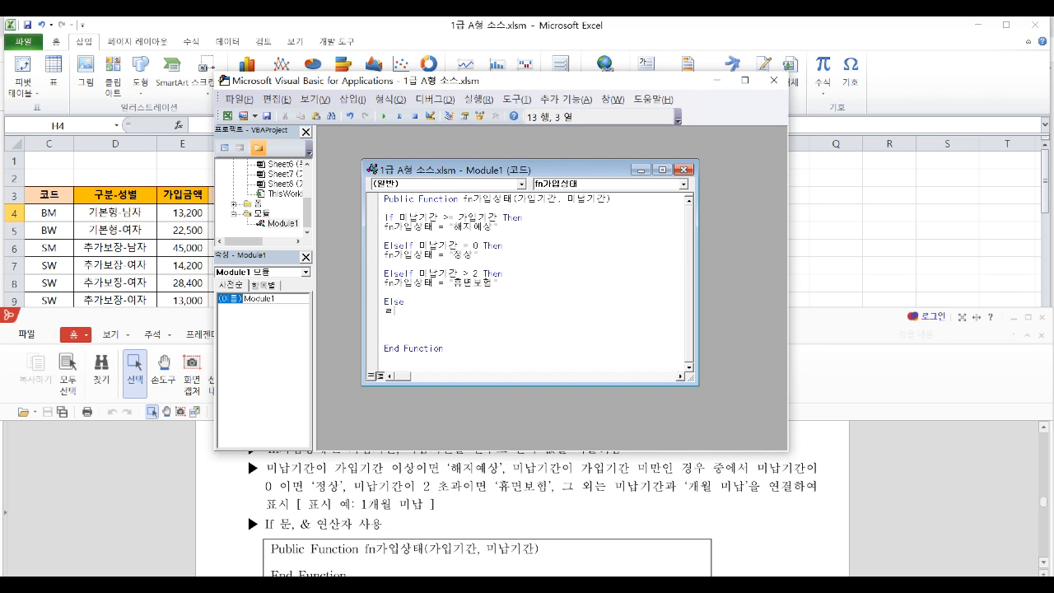
key(Return)
text(fn)
text(가입시)
text(태 = ")
text(미납기간 &)
text( "개월 미납")
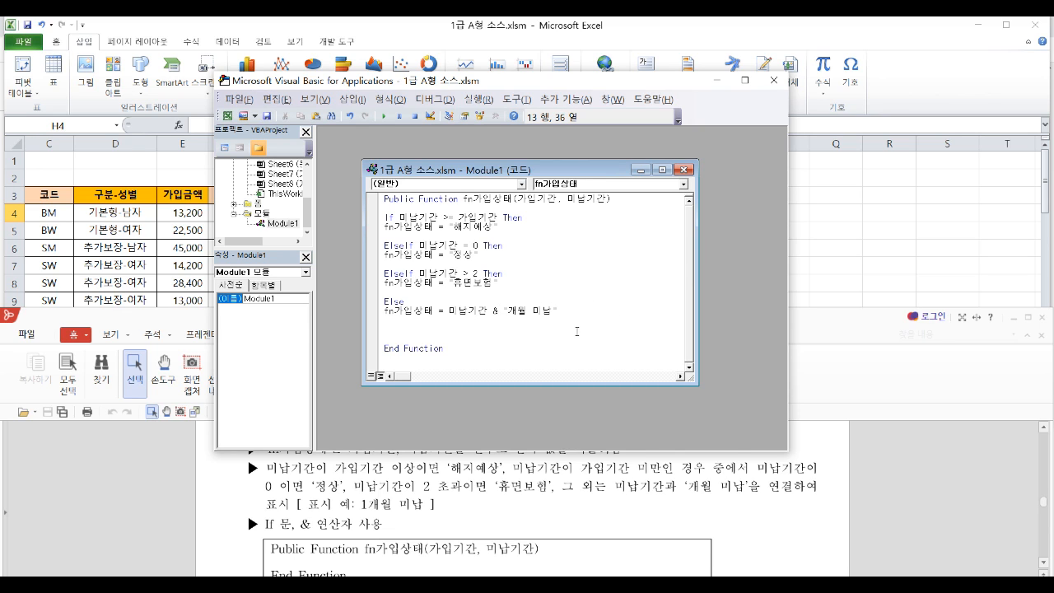
Finish the conditional block with End If, and close the module and the Visual Basic editor.
key(Return)
key(Return)
text(end if)
key(Return)
key(Delete)
key(Delete)
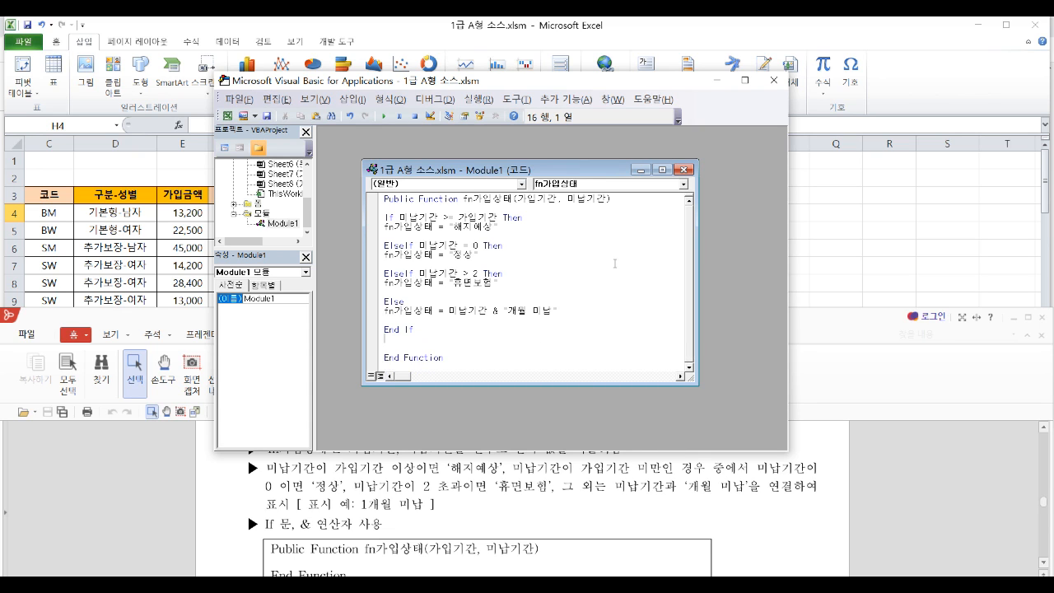
click(683, 170)
click(773, 80)
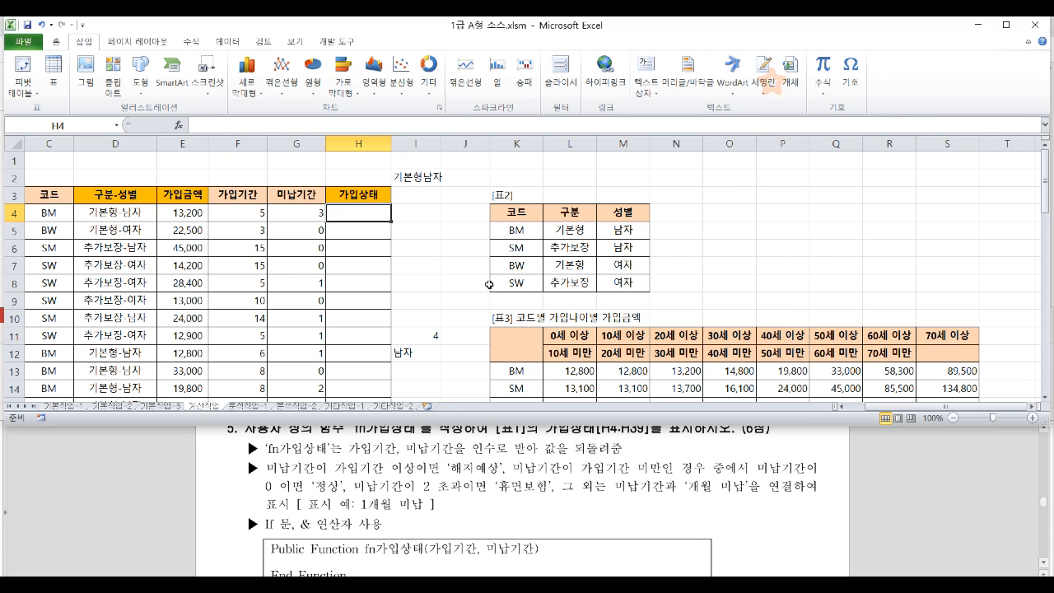
Start a formula in cell H4 that calls the custom function fn가입상태.
click(321, 124)
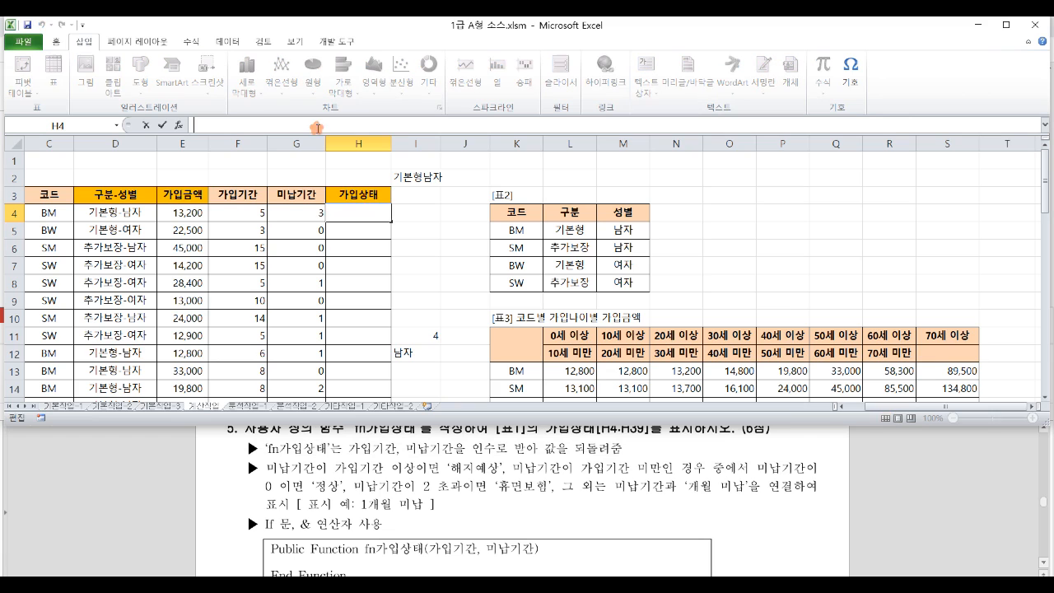
text(=)
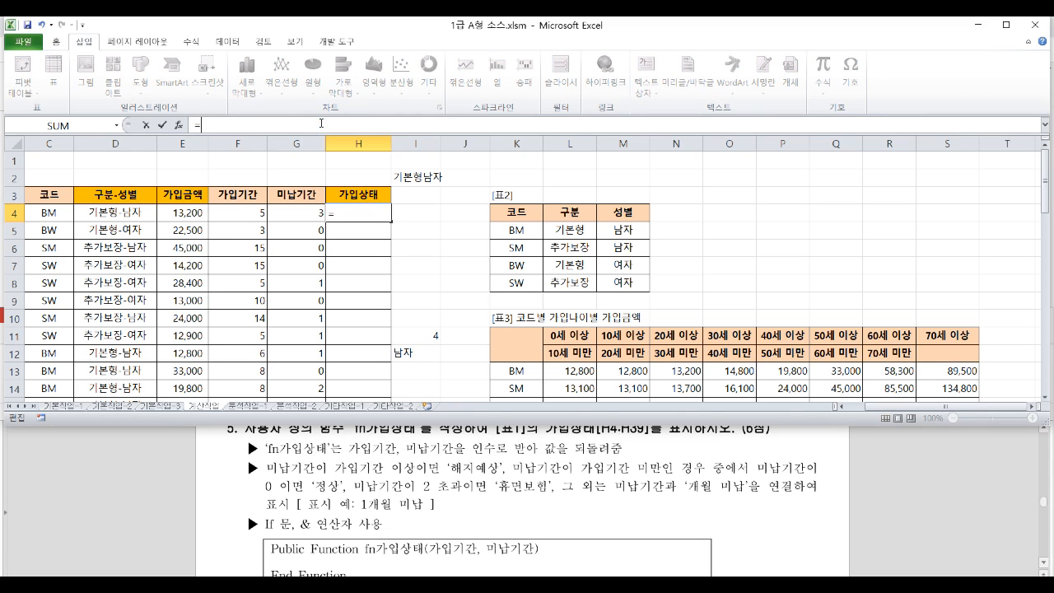
text(fn)
text(ㄱ)
key(BackSpace)
key(BackSpace)
key(Hangul)
text(n)
double_click(248, 143)
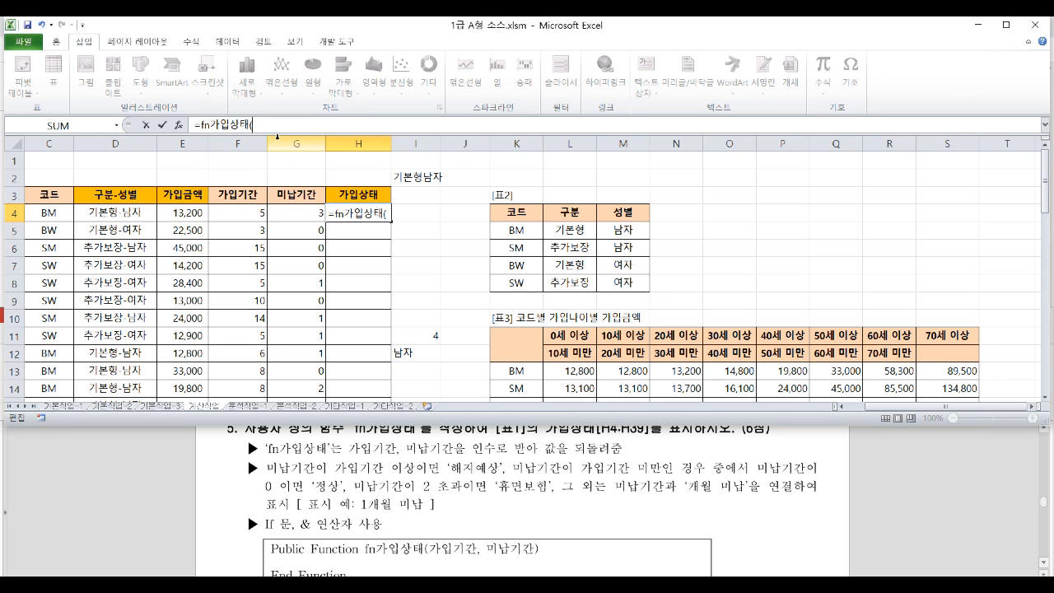
Complete the H4 formula with arguments F4 and G4, and fill it down through H39.
click(243, 213)
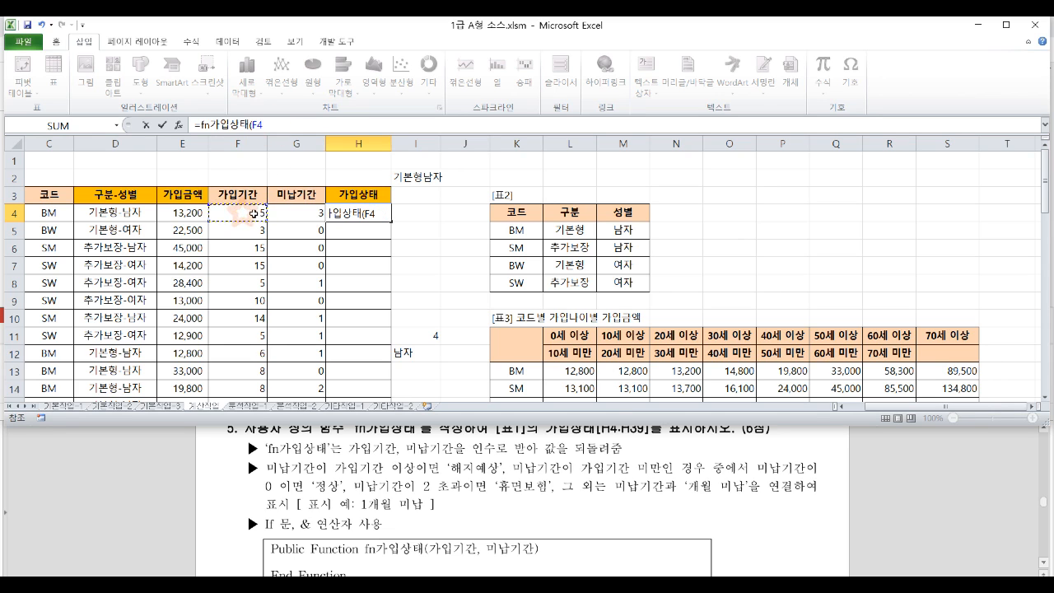
text(,)
click(287, 216)
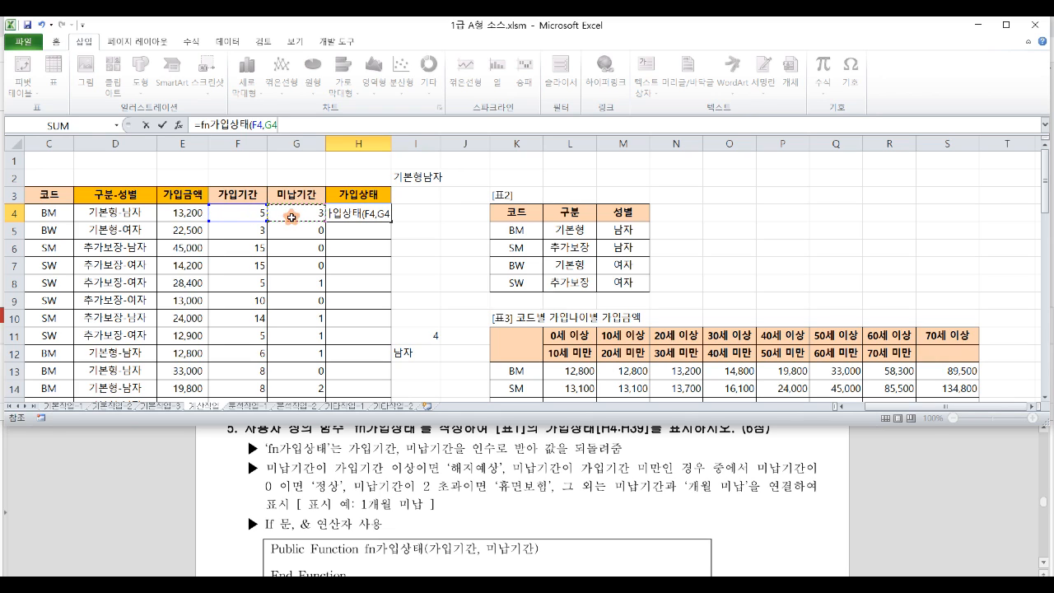
text())
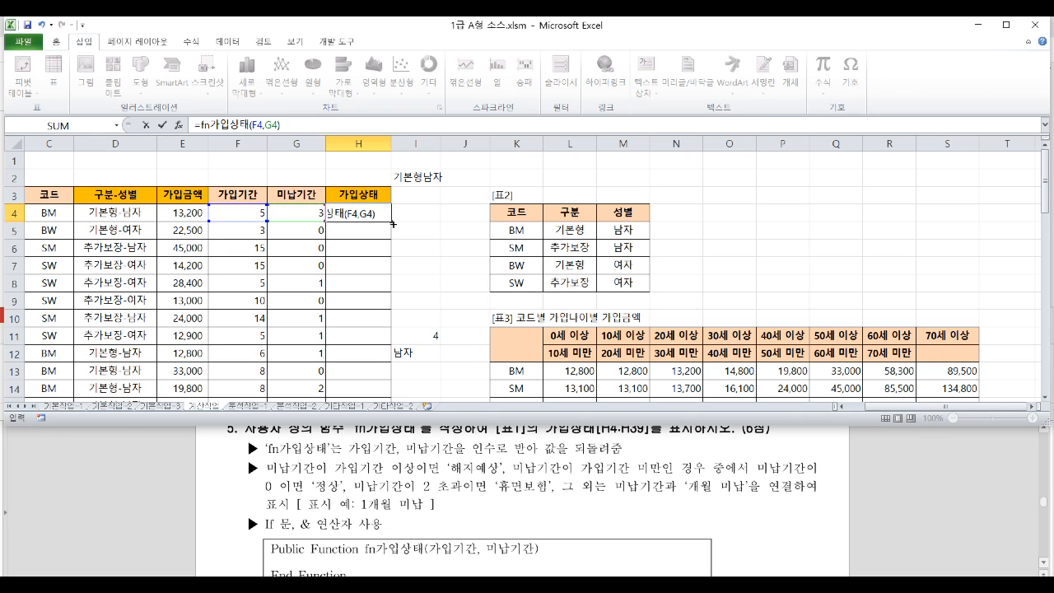
key(Return)
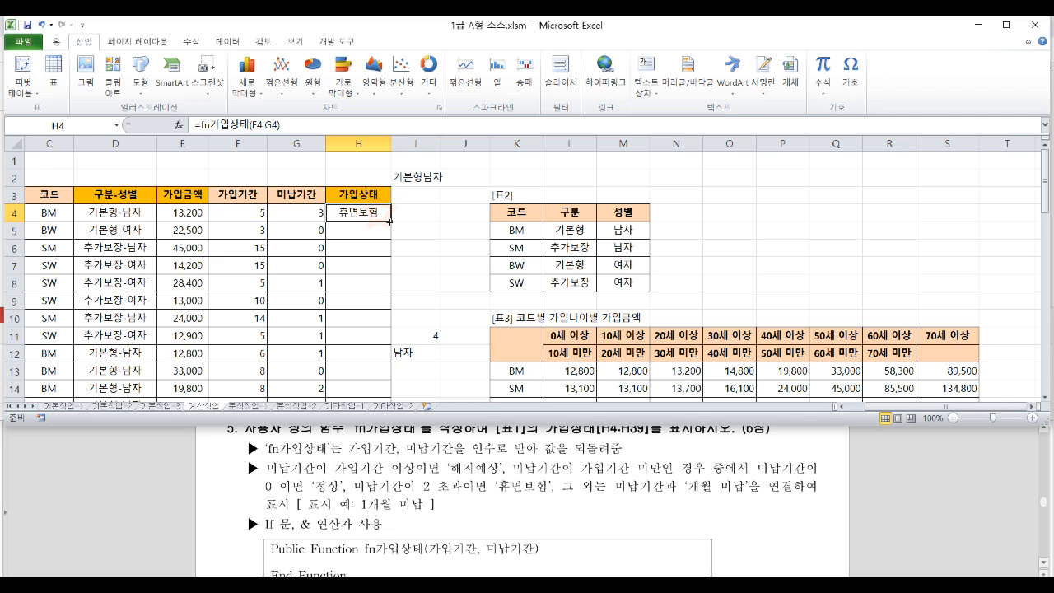
double_click(390, 221)
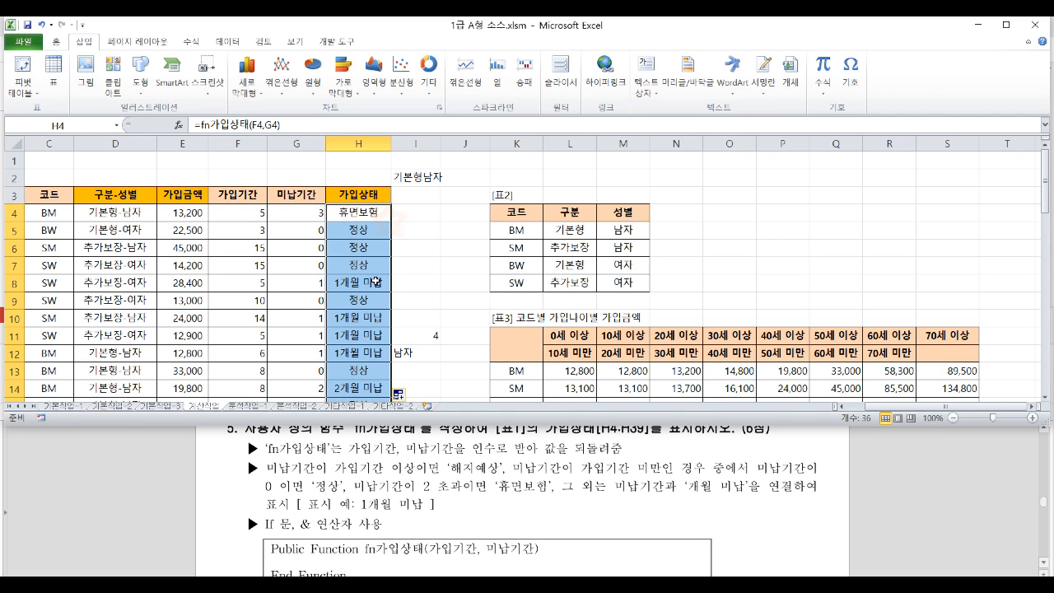
Review the filled 가입상태 values and their formulas down the column to row 39.
click(371, 298)
click(354, 282)
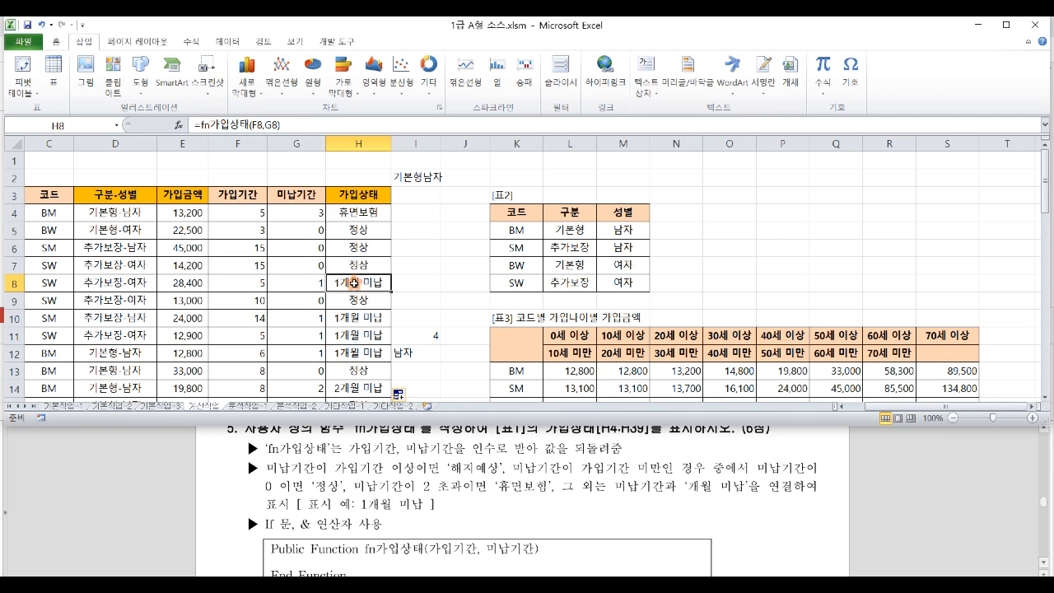
scroll(354, 305, down, 1)
click(356, 247)
scroll(354, 247, down, 2)
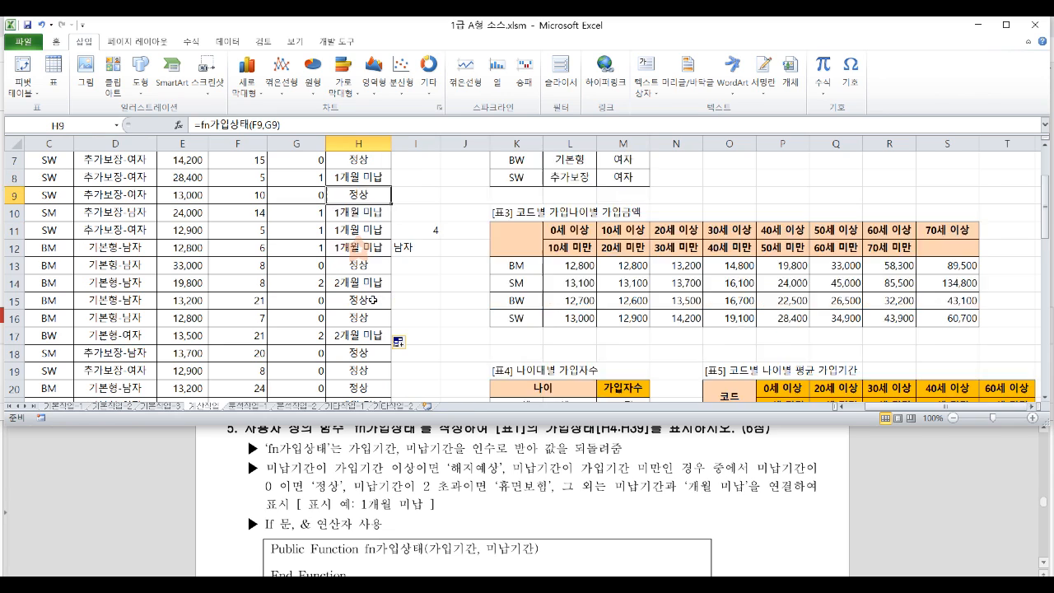
scroll(356, 239, down, 5)
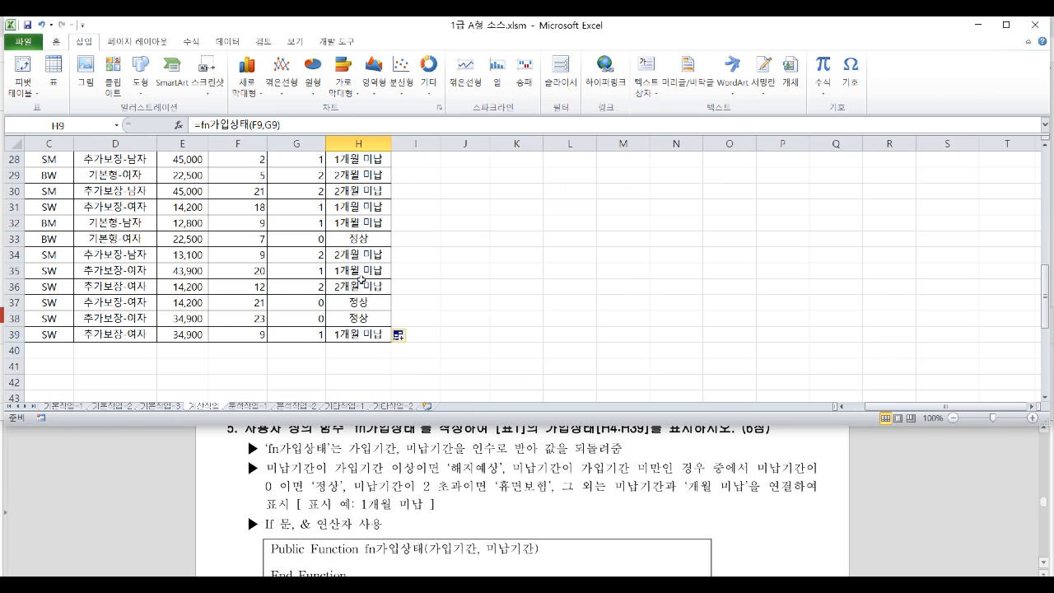
scroll(368, 312, up, 7)
scroll(367, 312, up, 1)
scroll(367, 312, down, 1)
scroll(368, 312, up, 1)
Compare the 가입상태 results in H4:H39 with the 미납기간 conditions in the PDF task.
click(401, 450)
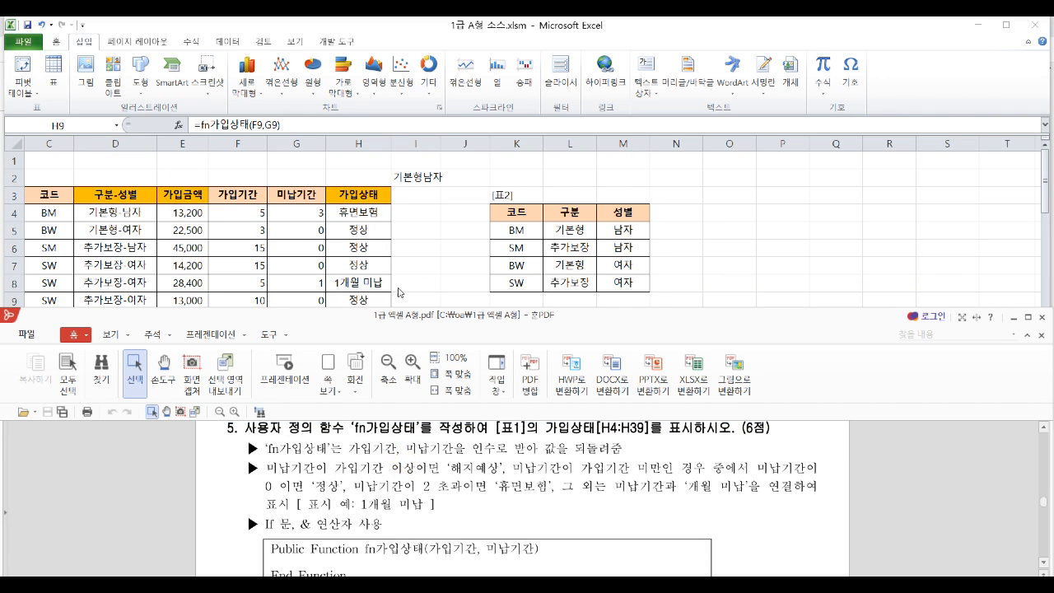
click(373, 232)
scroll(375, 234, down, 1)
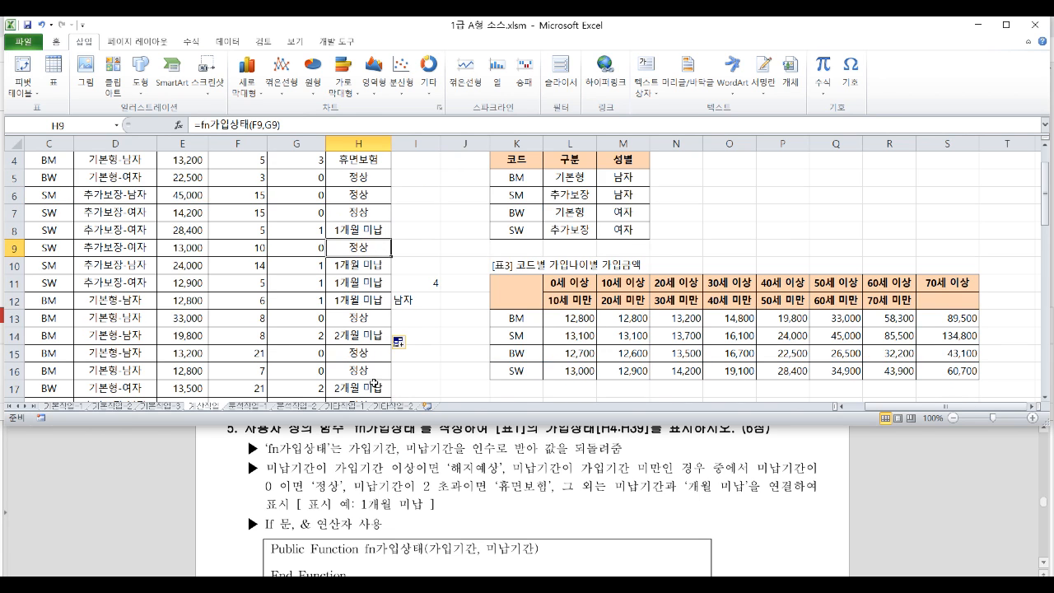
scroll(374, 385, down, 8)
scroll(335, 348, up, 4)
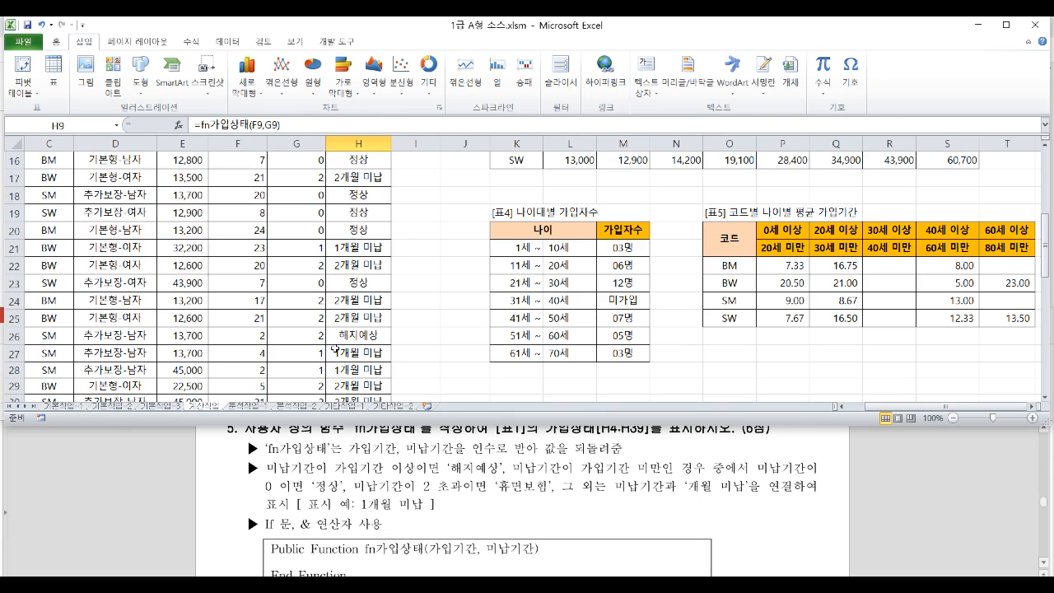
scroll(371, 316, up, 5)
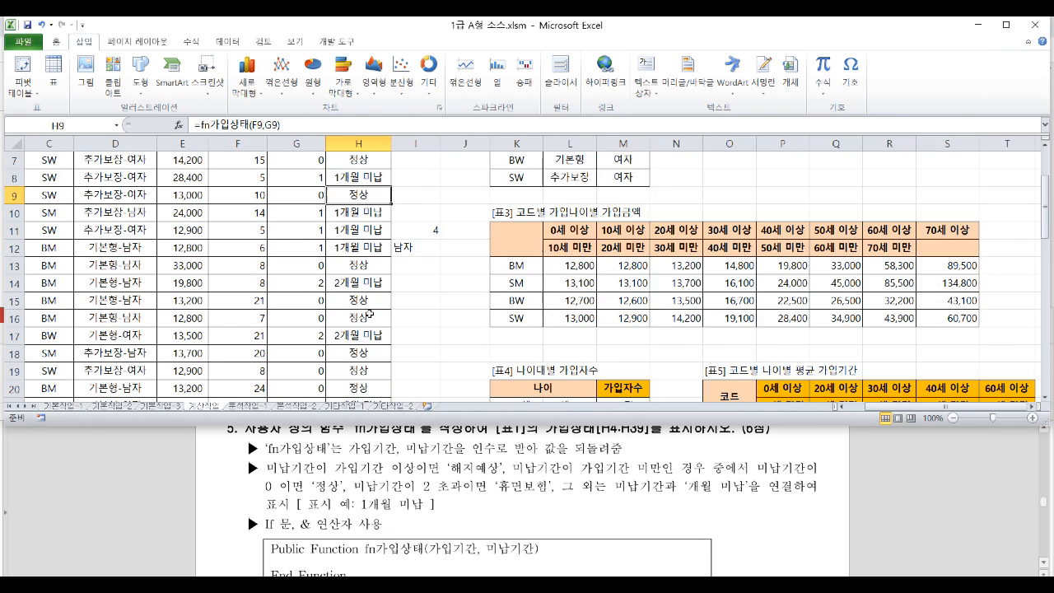
click(441, 493)
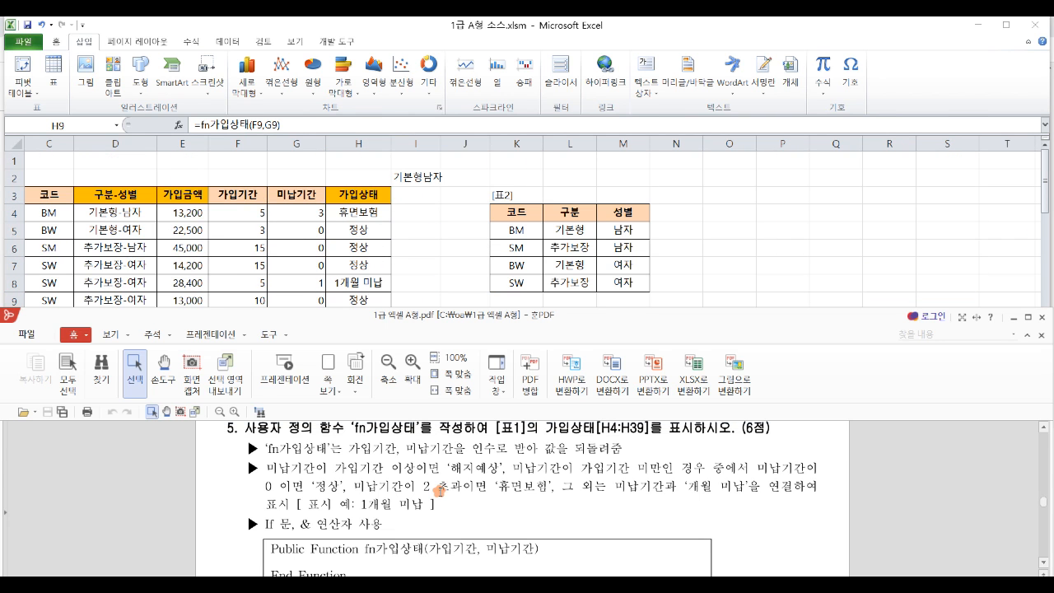
key(alt+Tab)
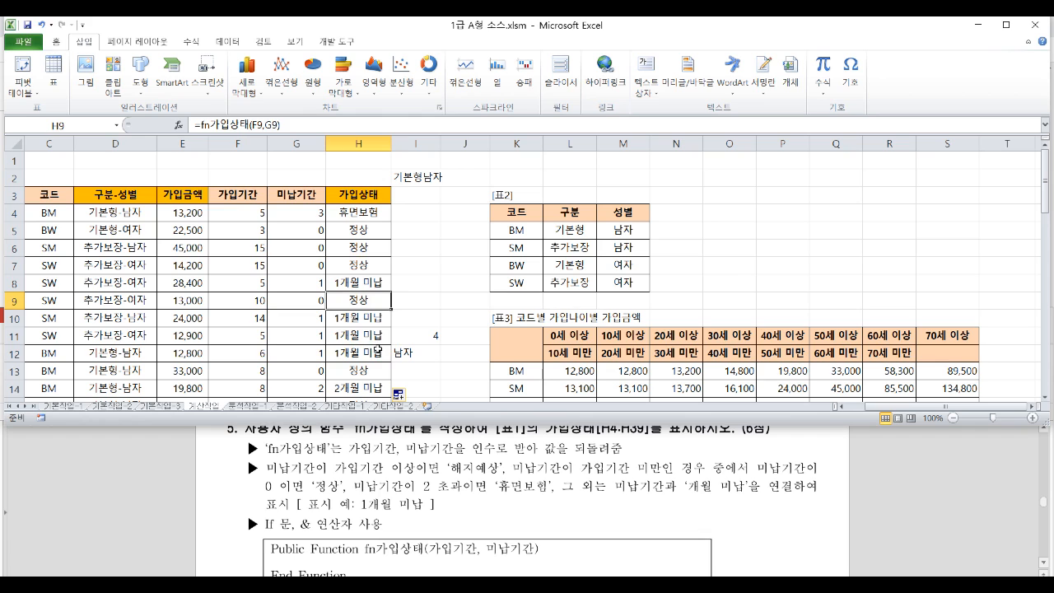
click(377, 351)
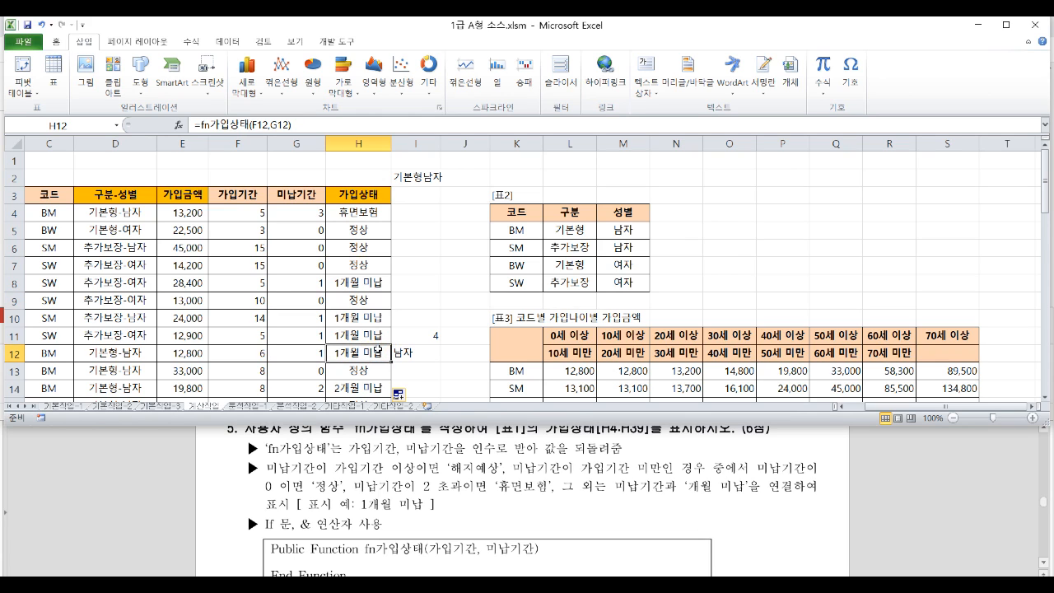